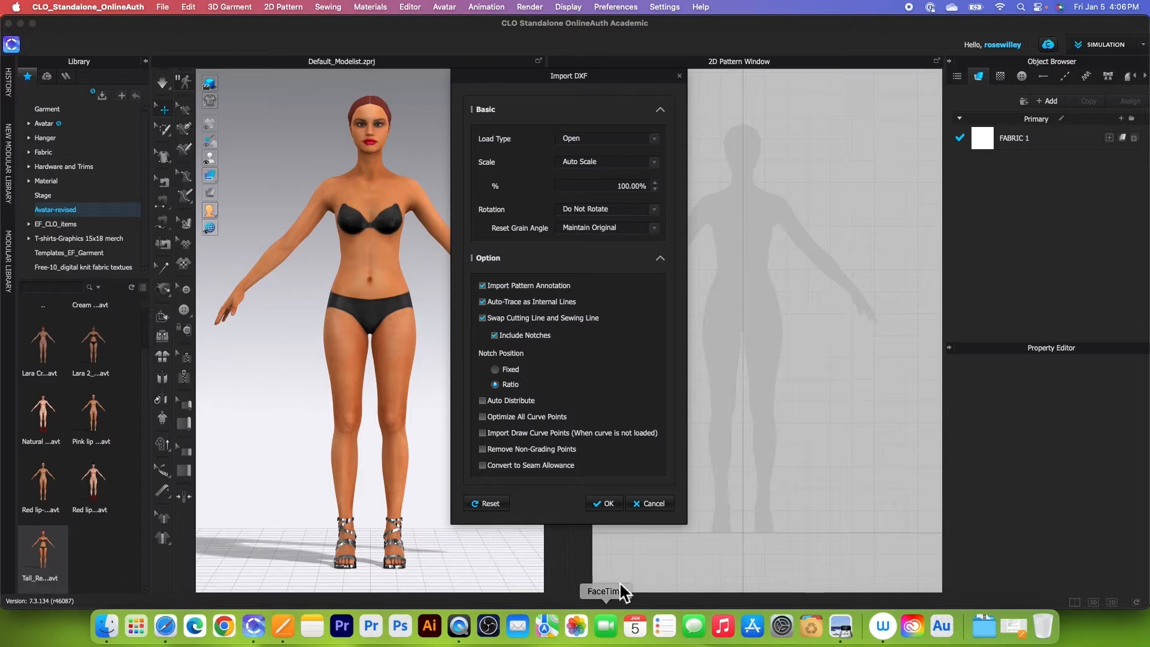
# Step: Import the DXF pattern at Auto Scale and delete the right-half pieces: Top-B-R, Sleeve-R, Top-F-R and the B-R, Cuff-R and F-R bands
pyautogui.click(606, 502)
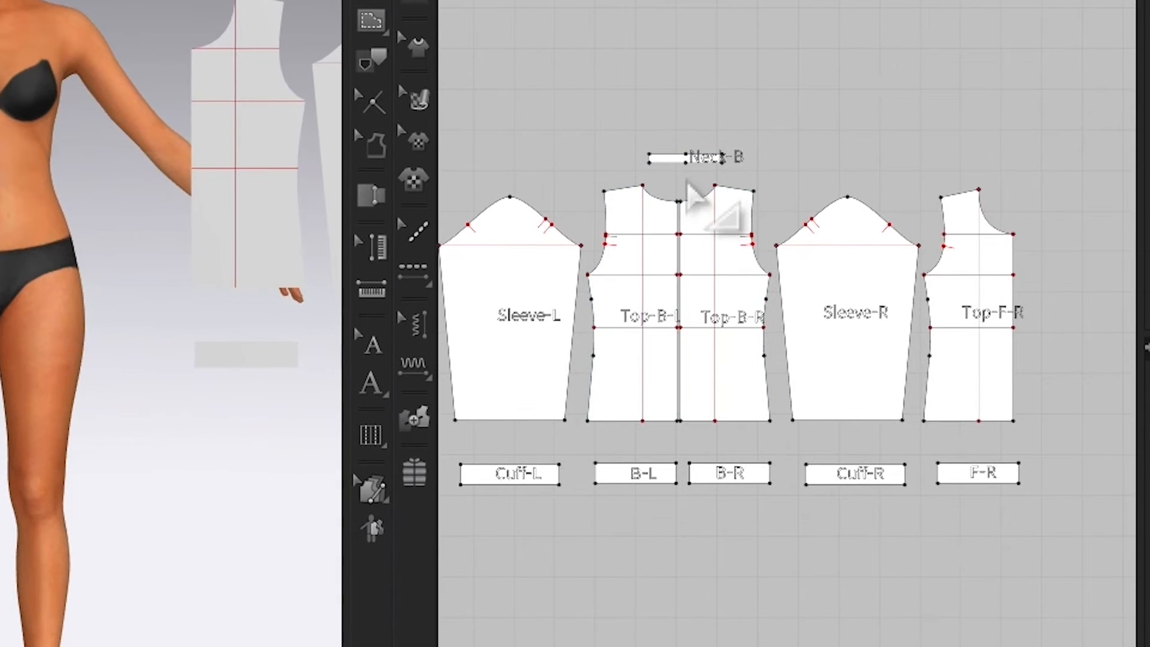
pyautogui.moveTo(736, 190); pyautogui.dragTo(1049, 534)
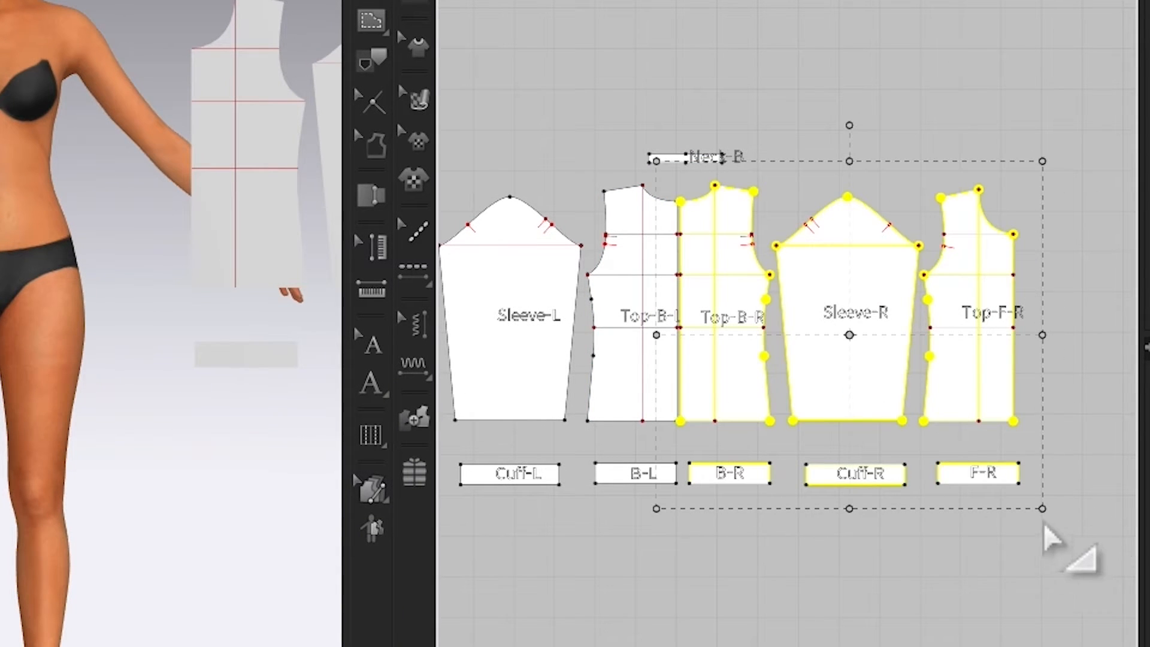
pyautogui.rightClick(879, 381)
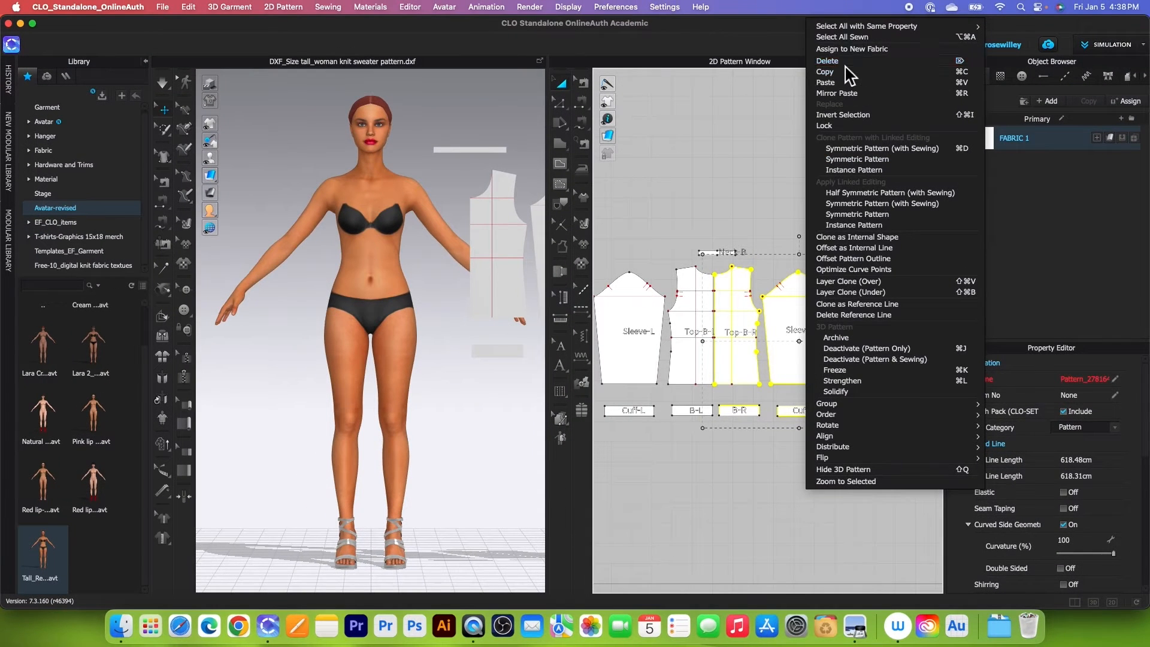
pyautogui.click(845, 63)
# Step: Delete the B-L band below the back piece, and undo the deletion
pyautogui.scroll(3, 834, 385)
pyautogui.scroll(2, 775, 404)
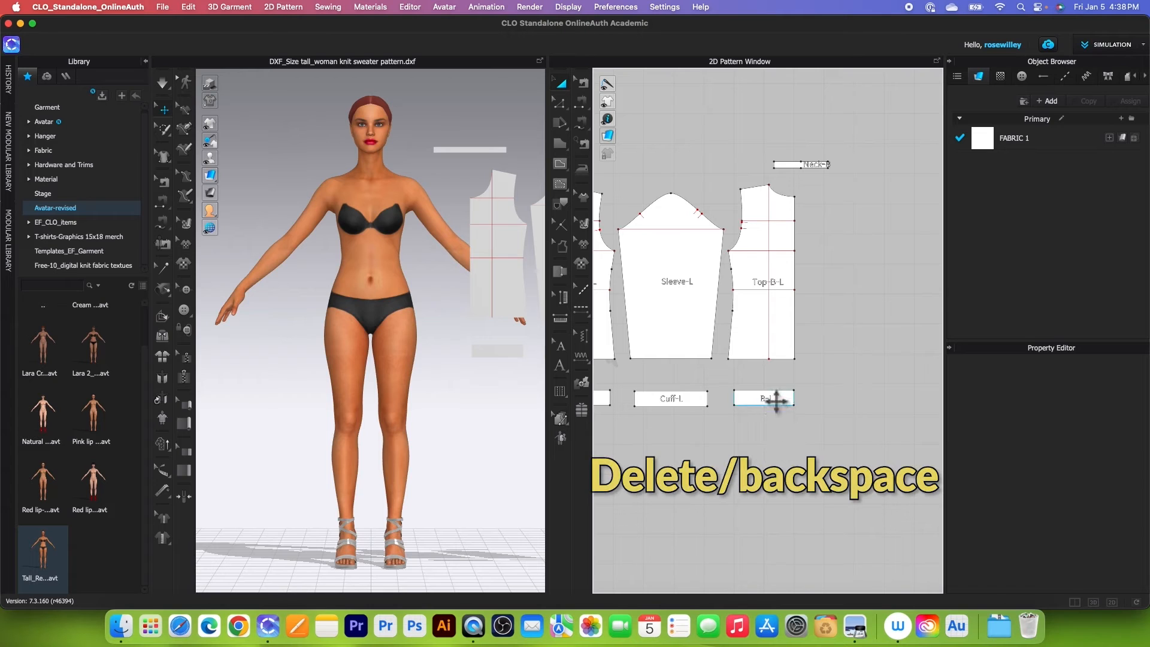
pyautogui.click(776, 400)
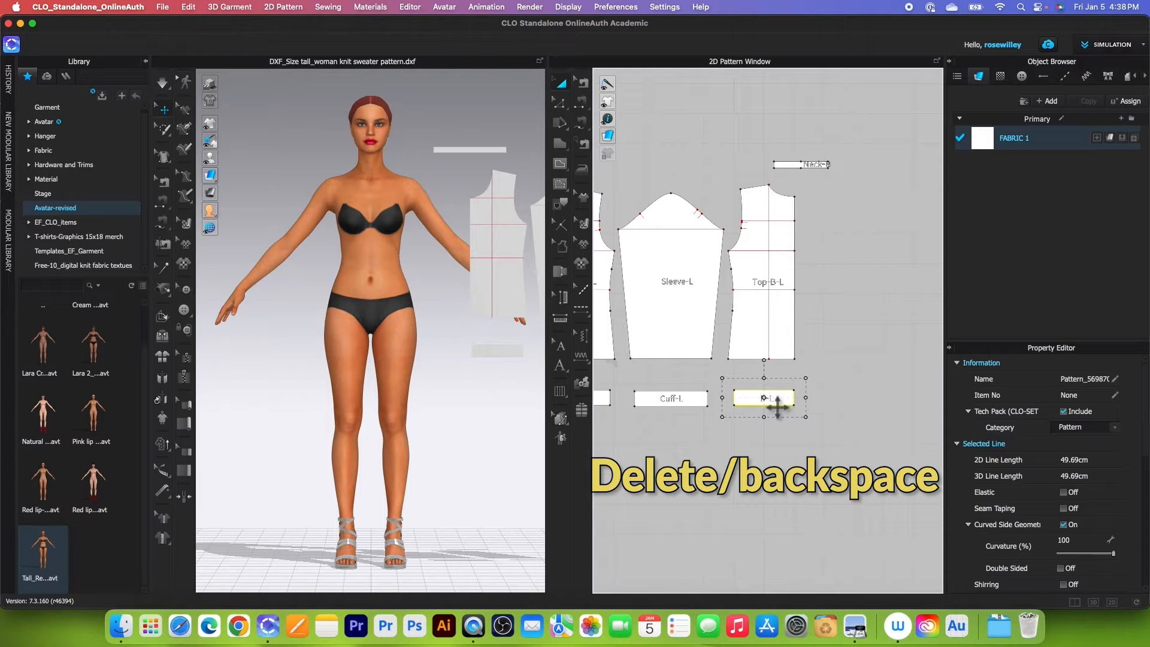
pyautogui.press('Delete')
pyautogui.scroll(-2, 777, 407)
pyautogui.press('super+z')
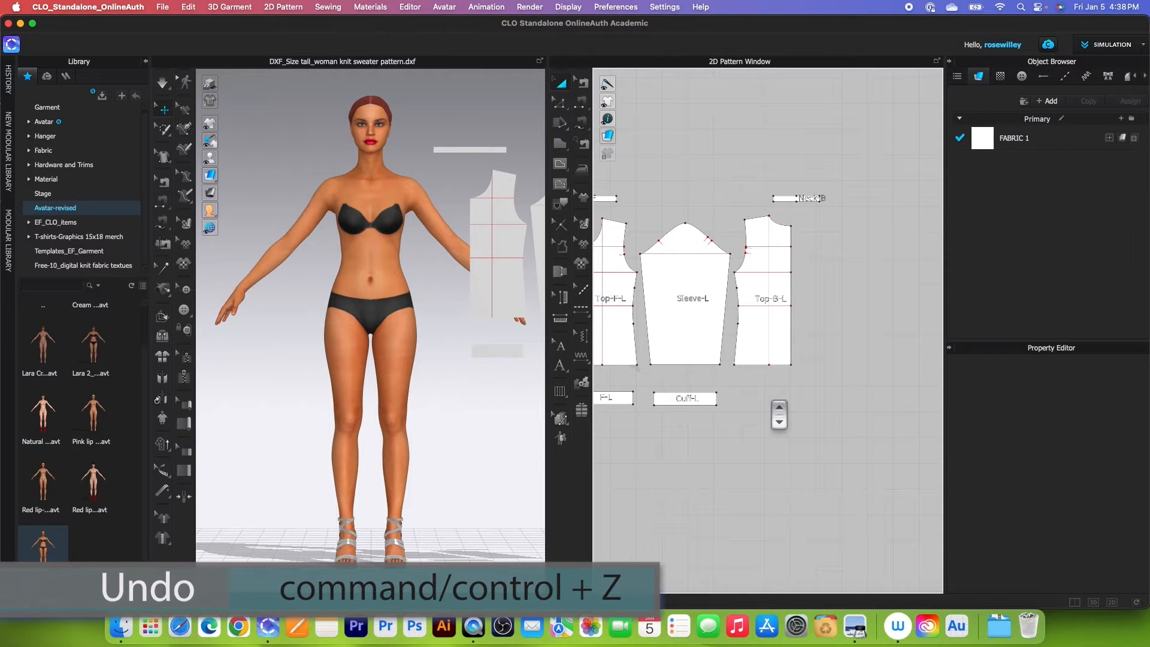
pyautogui.press('super+z')
pyautogui.click(774, 417)
pyautogui.scroll(-2, 779, 407)
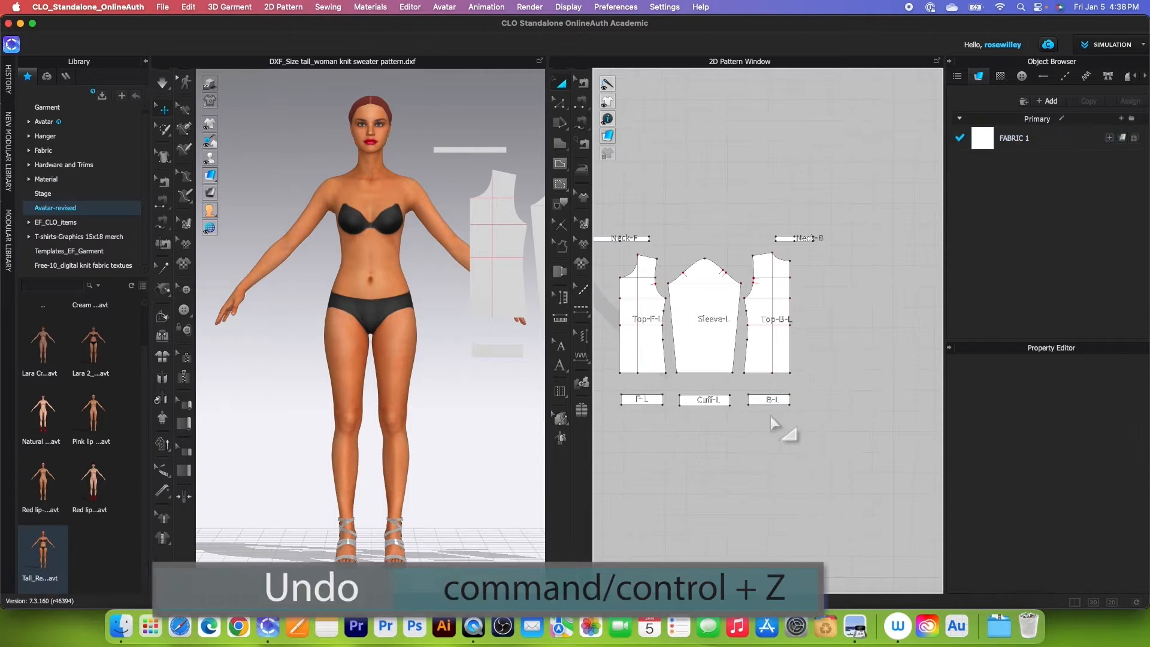
# Step: Reduce the Neck-B band to half by deleting the two points at its left end
pyautogui.scroll(2, 778, 332)
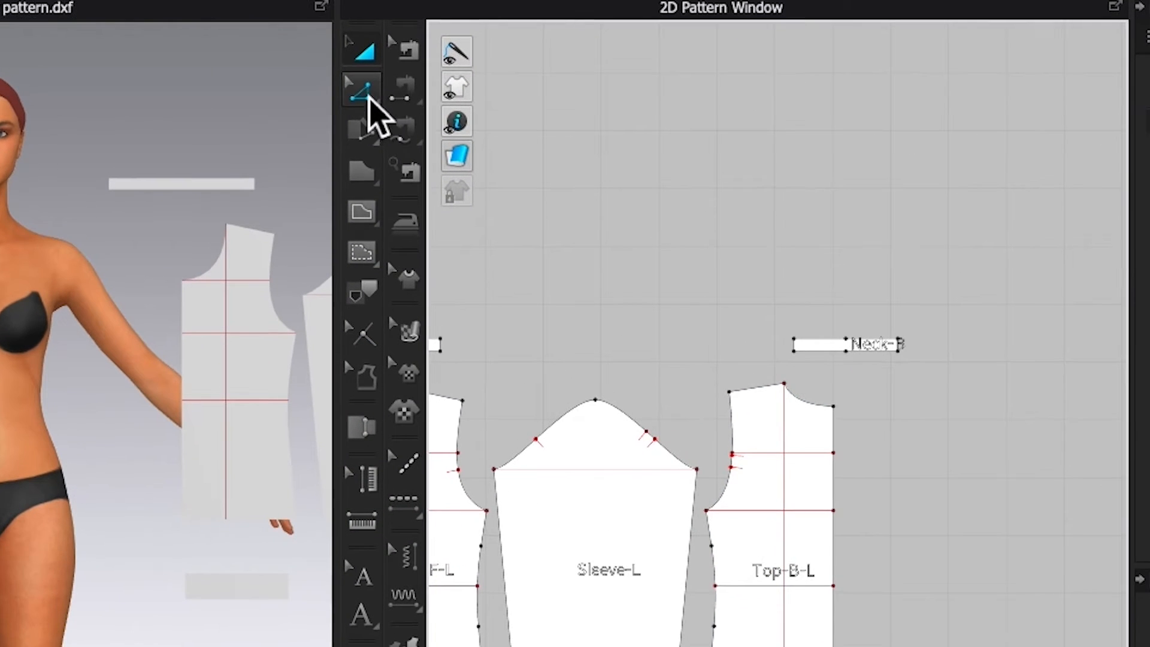
pyautogui.click(366, 95)
pyautogui.moveTo(762, 305); pyautogui.dragTo(815, 376)
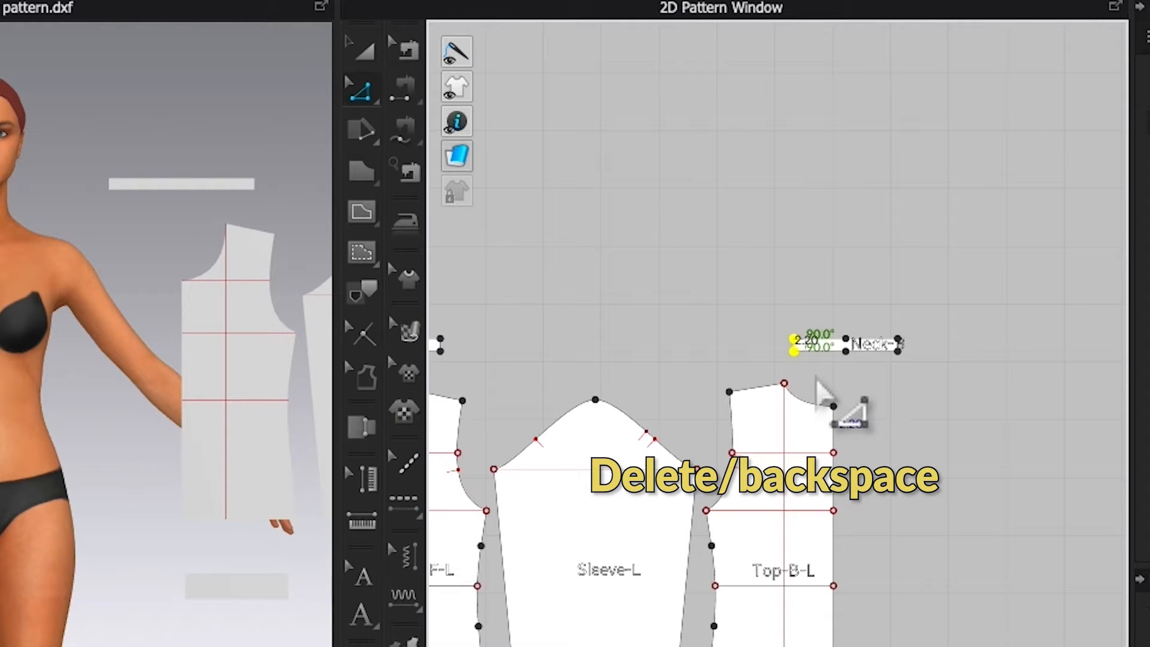
pyautogui.press('Delete')
# Step: Reduce the Neck-F band to half by deleting the two points at its left end
pyautogui.scroll(-5, 898, 455)
pyautogui.scroll(5, 585, 411)
pyautogui.click(564, 364)
pyautogui.moveTo(564, 364); pyautogui.dragTo(633, 500)
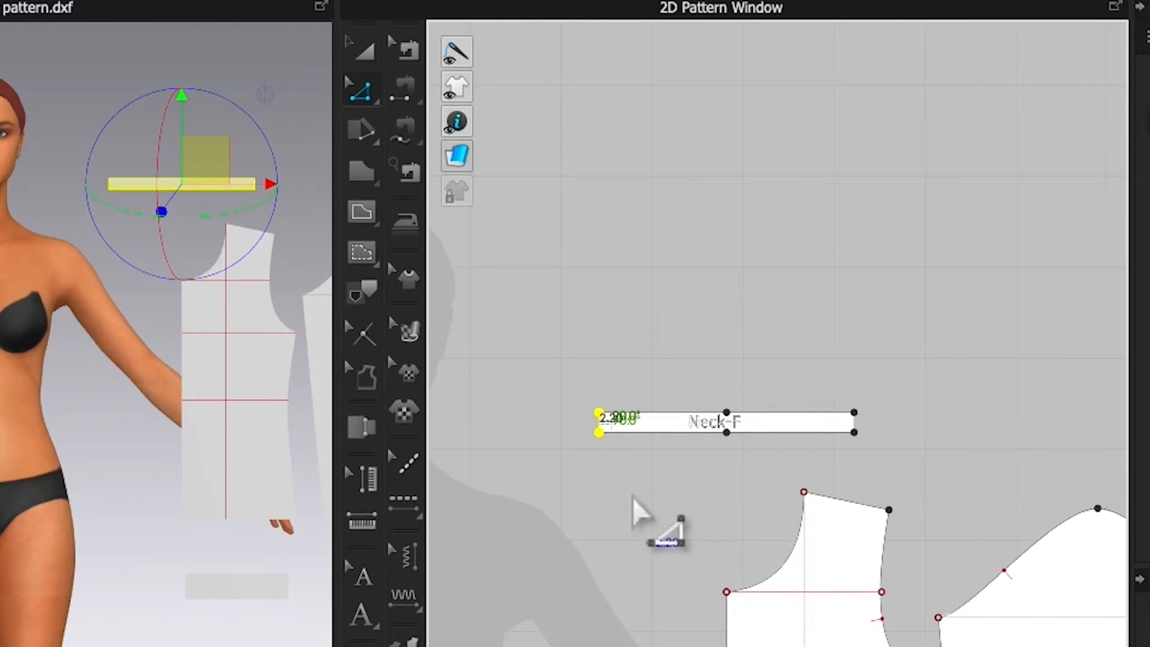
pyautogui.press('Delete')
pyautogui.scroll(-3, 646, 536)
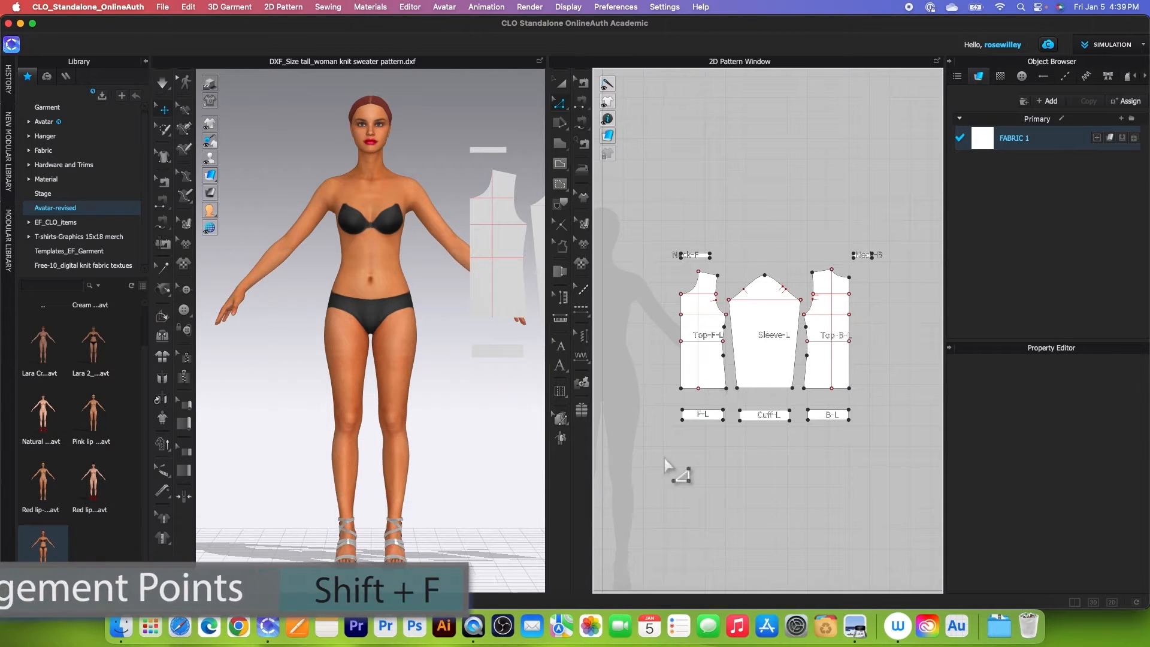
# Step: Show the avatar's arrangement points and place the Top-F-L piece on the left front torso point
pyautogui.moveTo(212, 160)
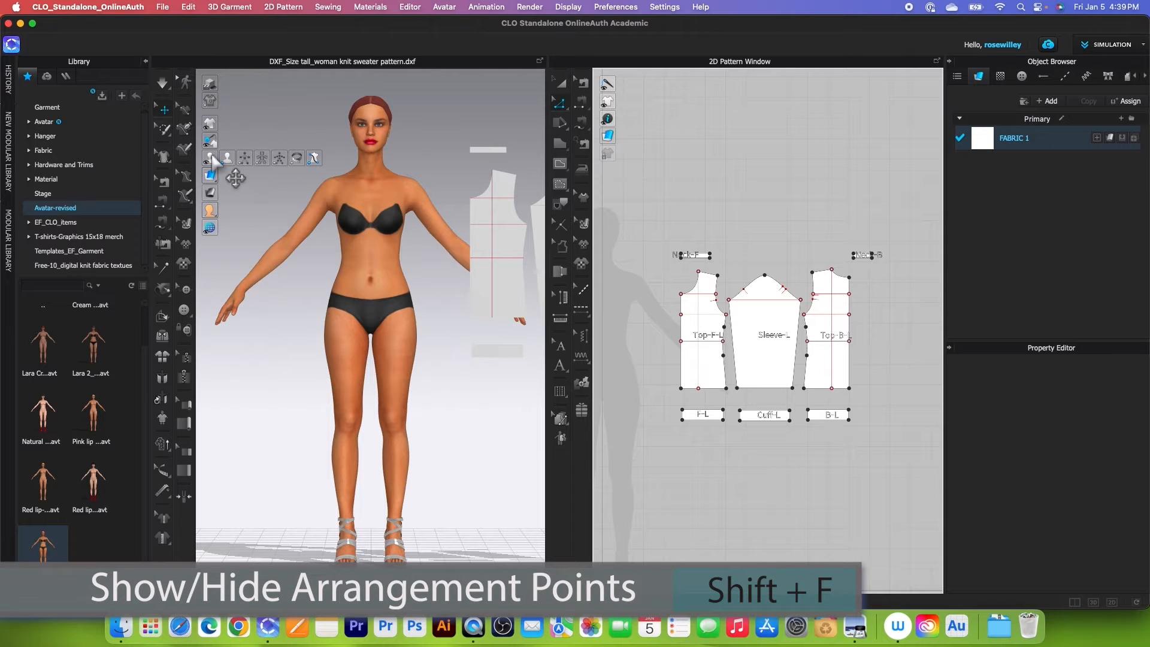
pyautogui.click(244, 159)
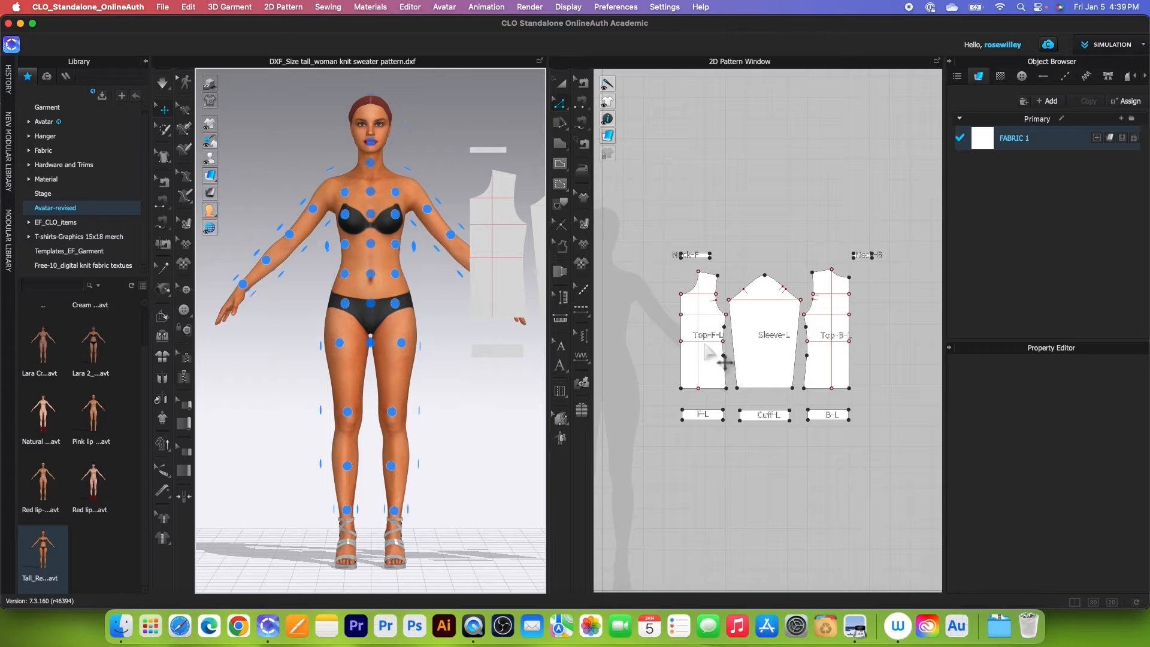
pyautogui.scroll(3, 712, 357)
pyautogui.click(561, 86)
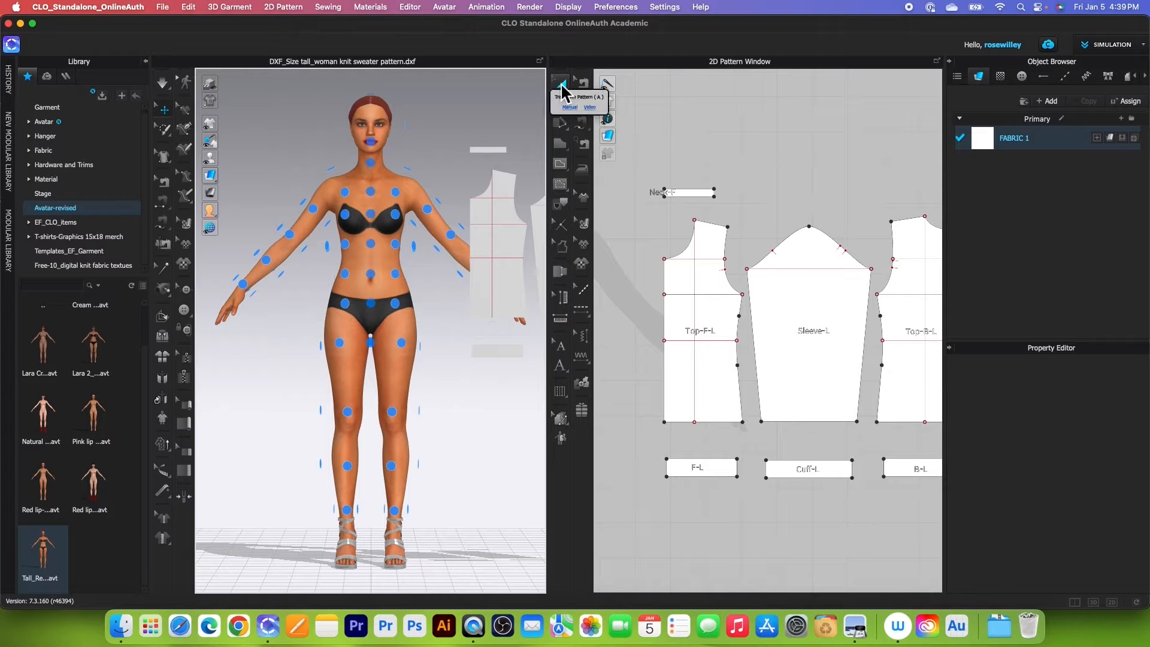
pyautogui.click(740, 402)
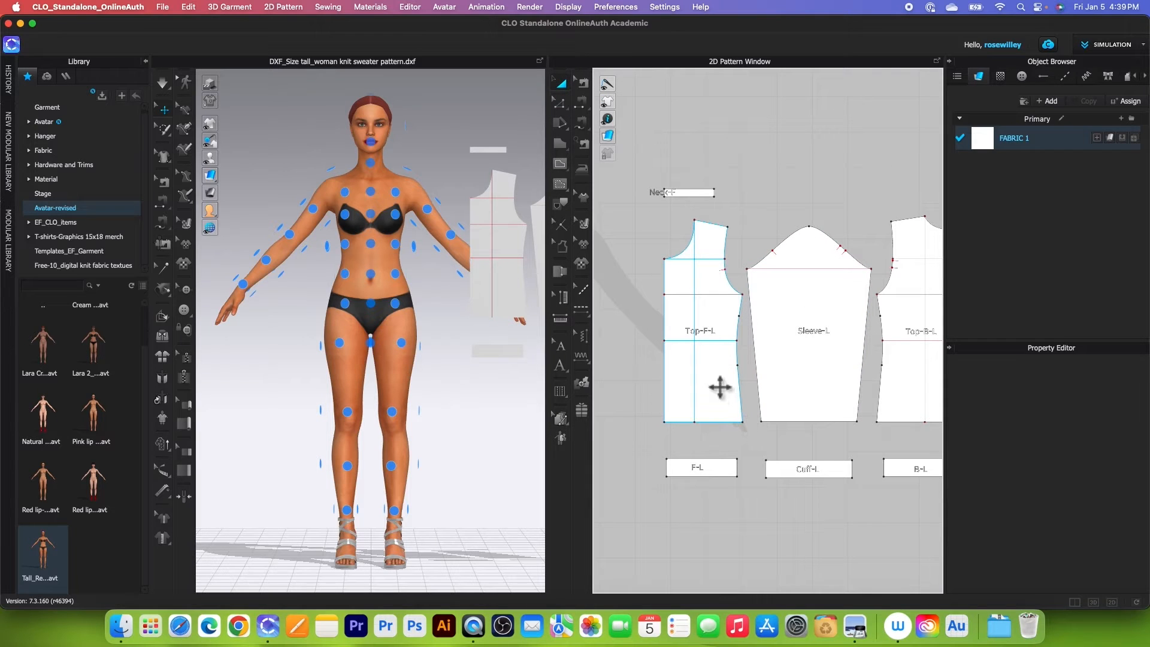
pyautogui.click(720, 388)
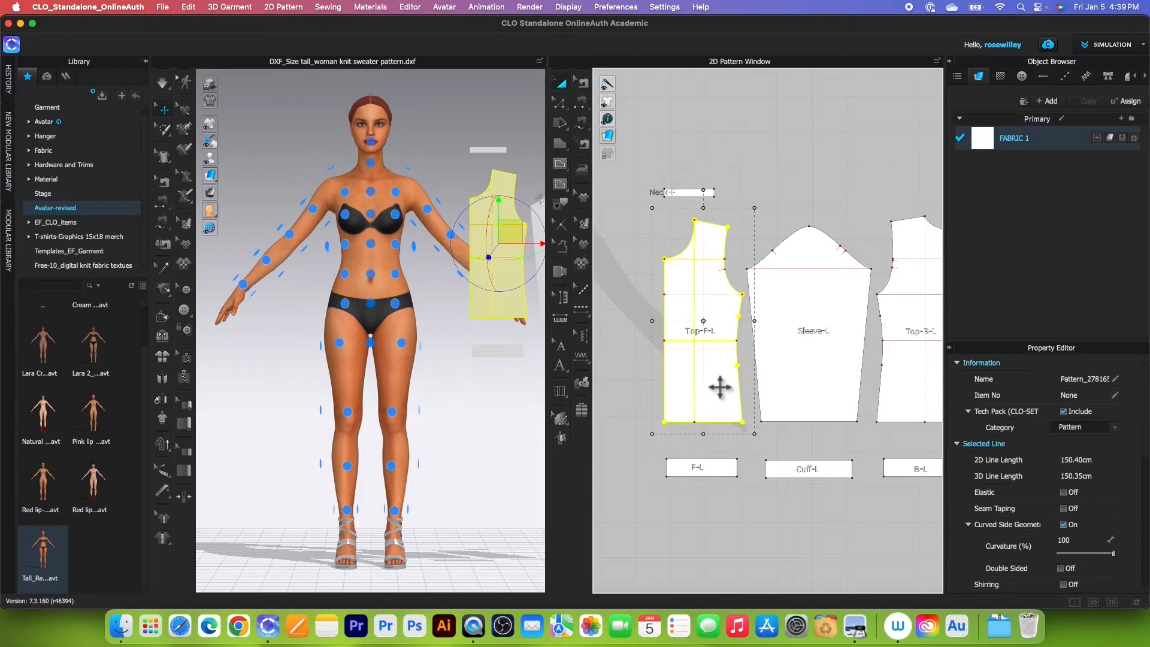
pyautogui.click(399, 251)
# Step: Place the Sleeve-L piece on the outer arrangement point of the avatar's left arm
pyautogui.moveTo(474, 367); pyautogui.dragTo(330, 359, button='right')
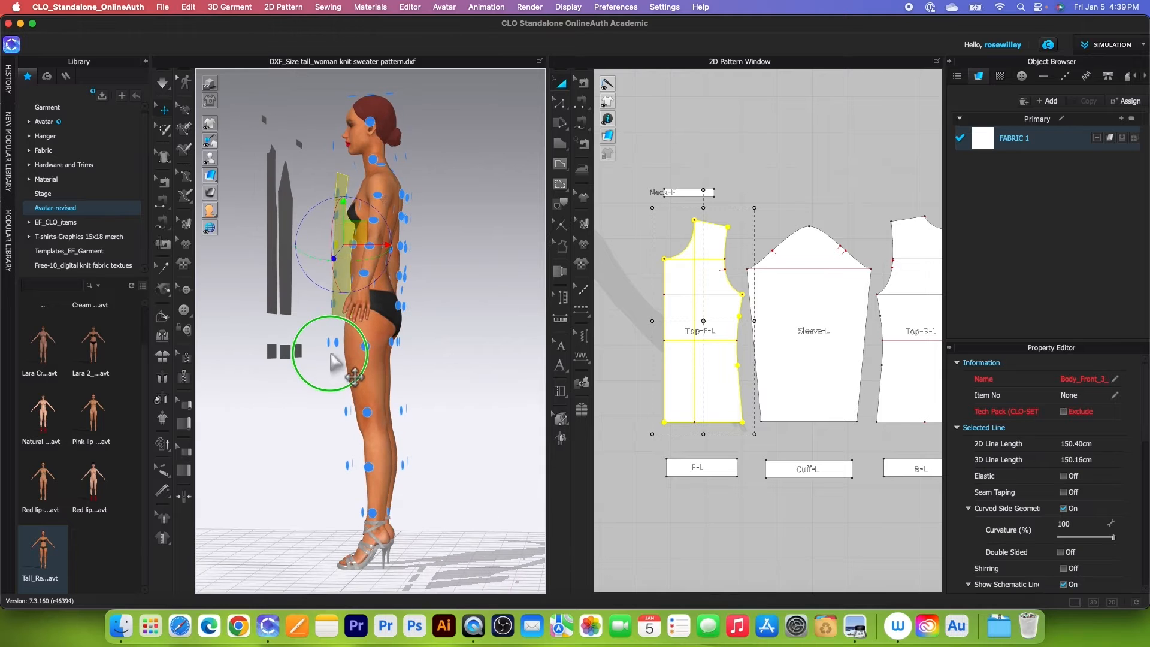
pyautogui.click(826, 386)
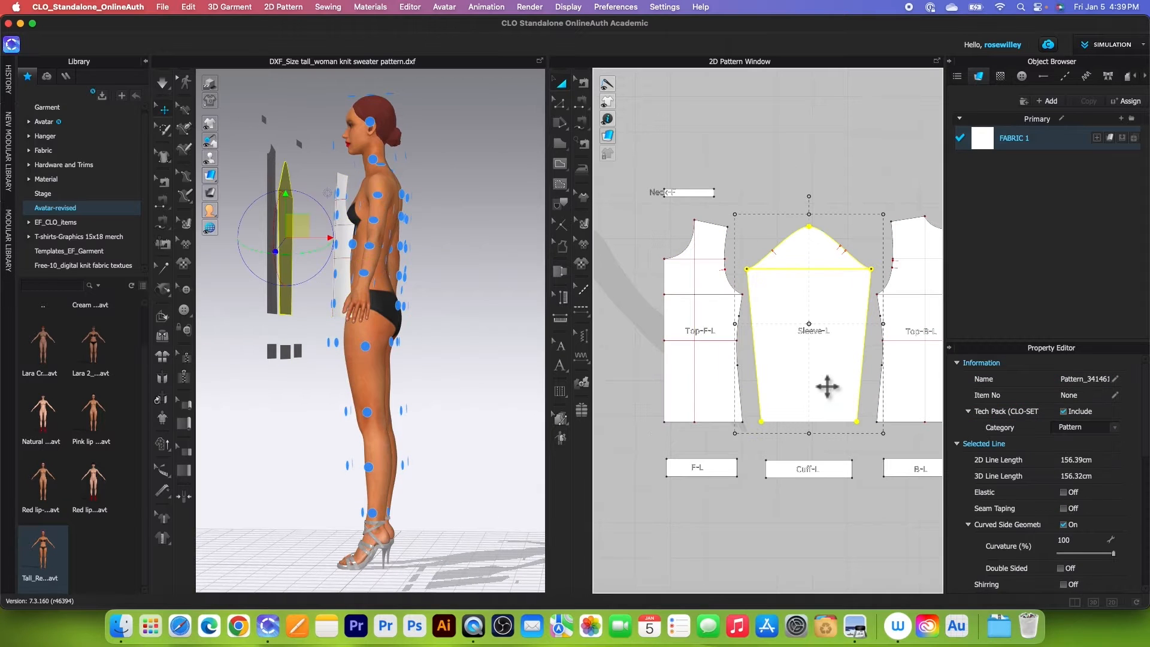
pyautogui.click(365, 271)
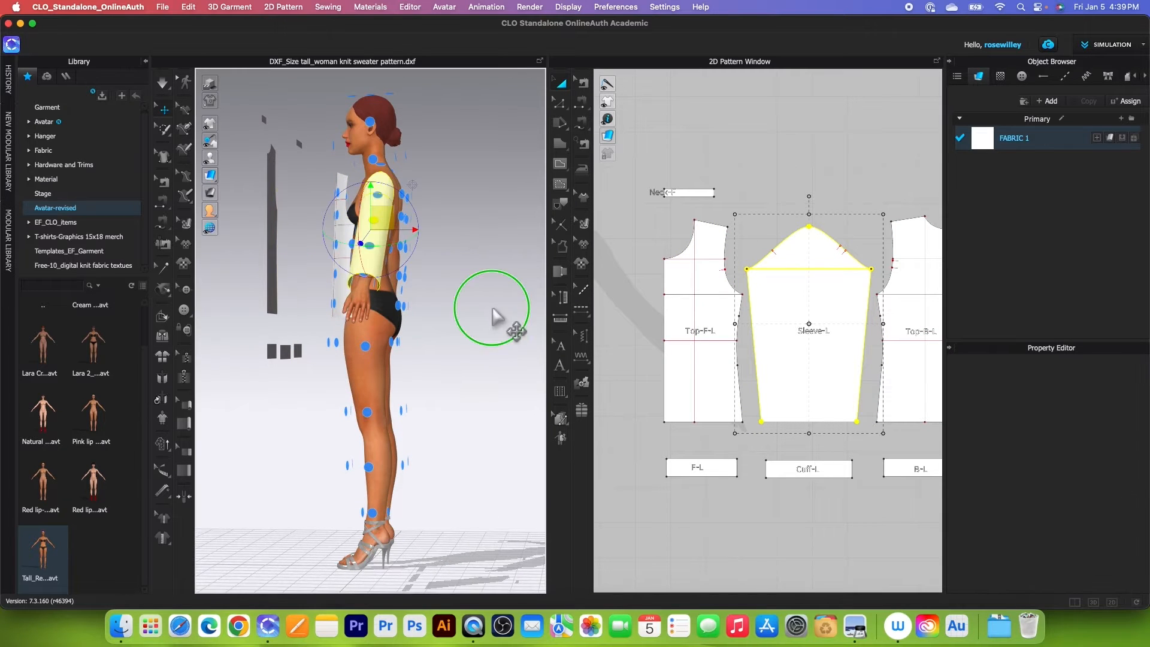
# Step: Place the Top-B-L piece on the arrangement point at the left side of the avatar's back
pyautogui.moveTo(501, 321); pyautogui.dragTo(372, 312, button='right')
pyautogui.scroll(-3, 819, 383)
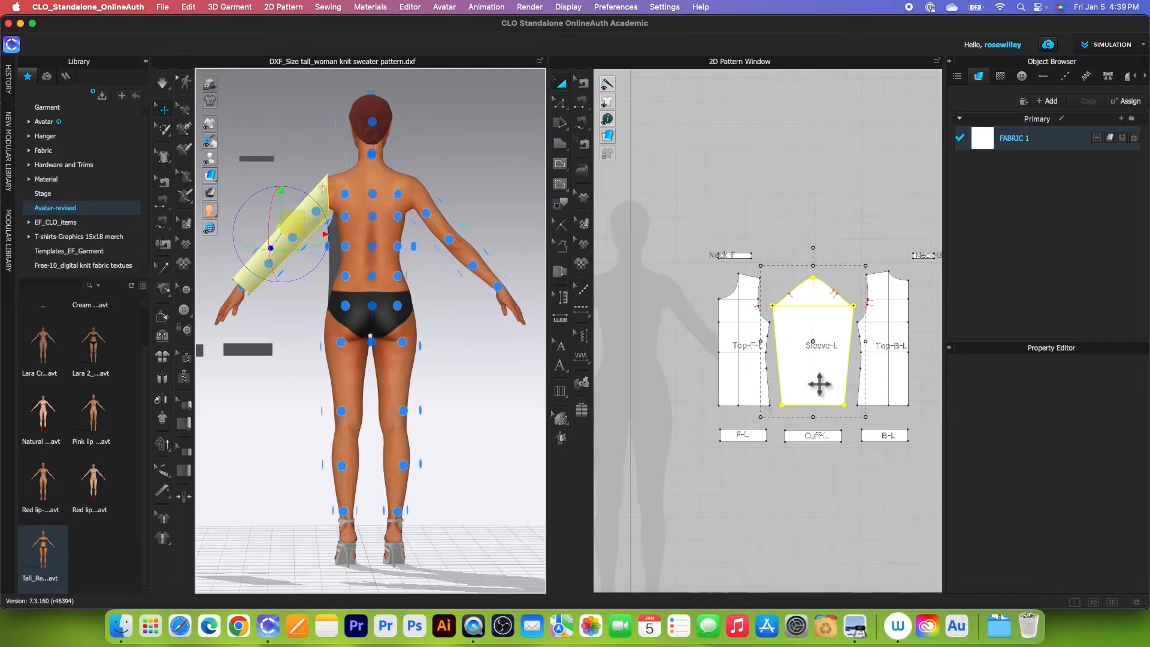
pyautogui.click(907, 386)
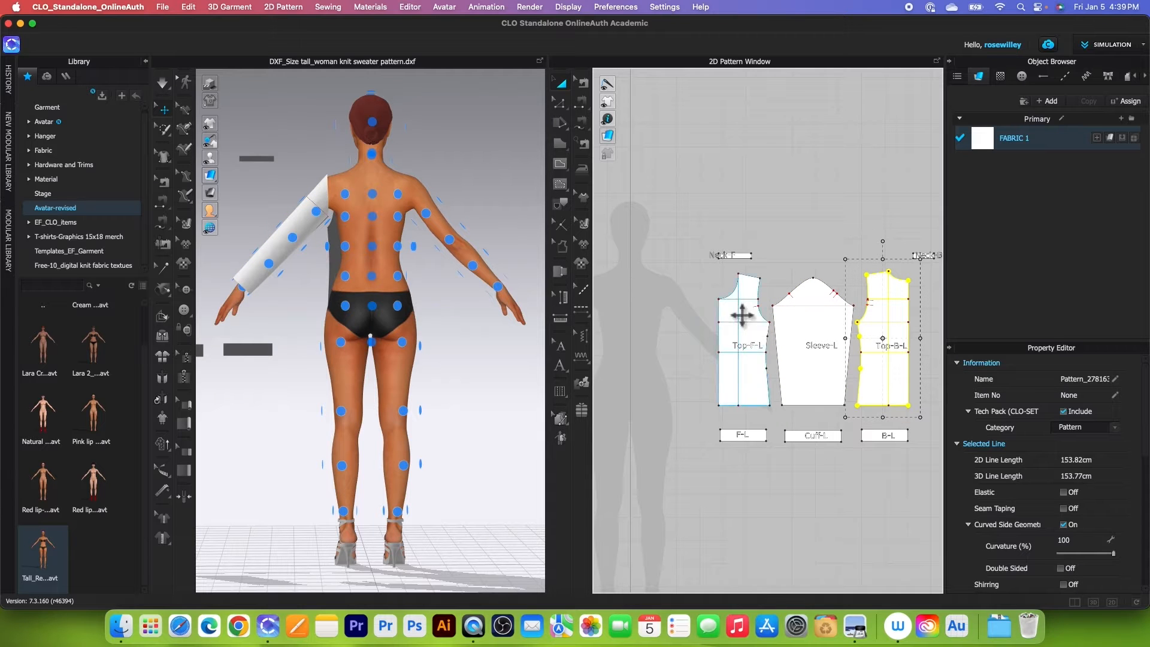
pyautogui.click(346, 255)
# Step: Use Segment Sewing to join the Top-F-L and Top-B-L shoulder edges and the two long side edges of Sleeve-L
pyautogui.moveTo(240, 458); pyautogui.dragTo(503, 470, button='right')
pyautogui.scroll(3, 803, 385)
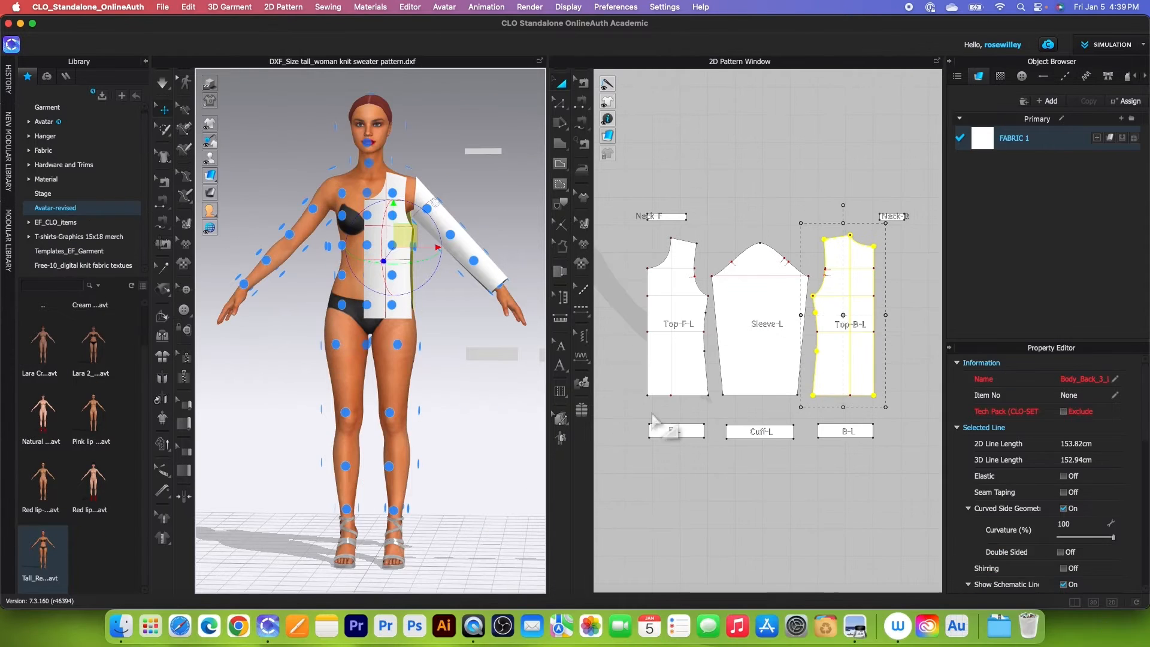
pyautogui.moveTo(605, 124)
pyautogui.press('n')
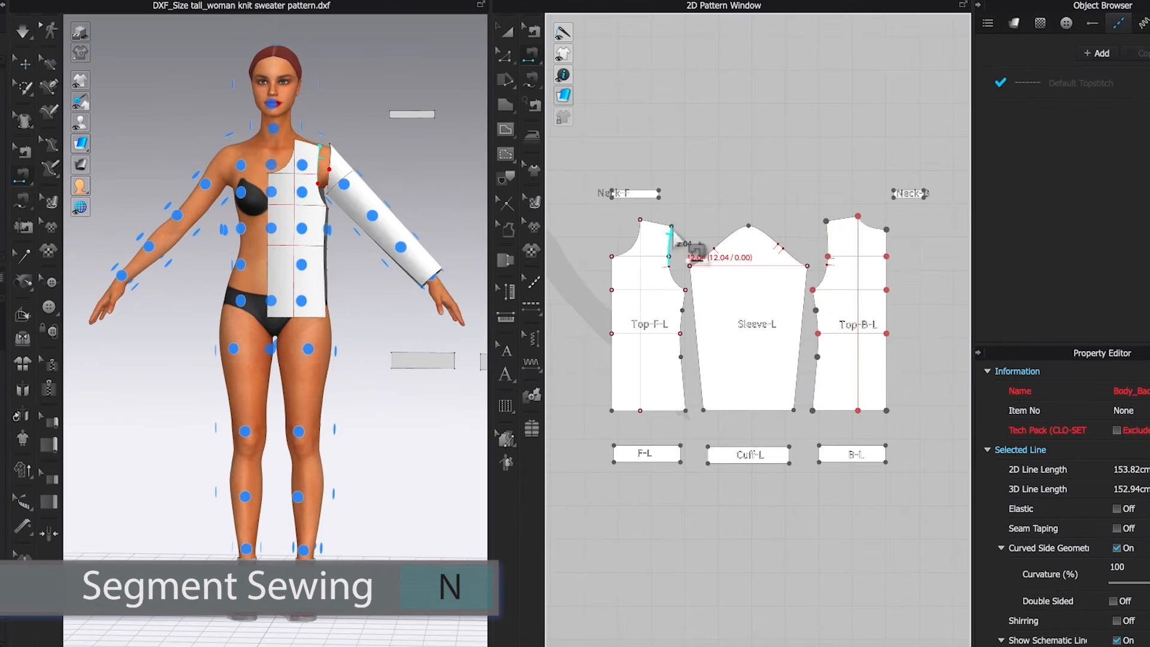
pyautogui.click(656, 225)
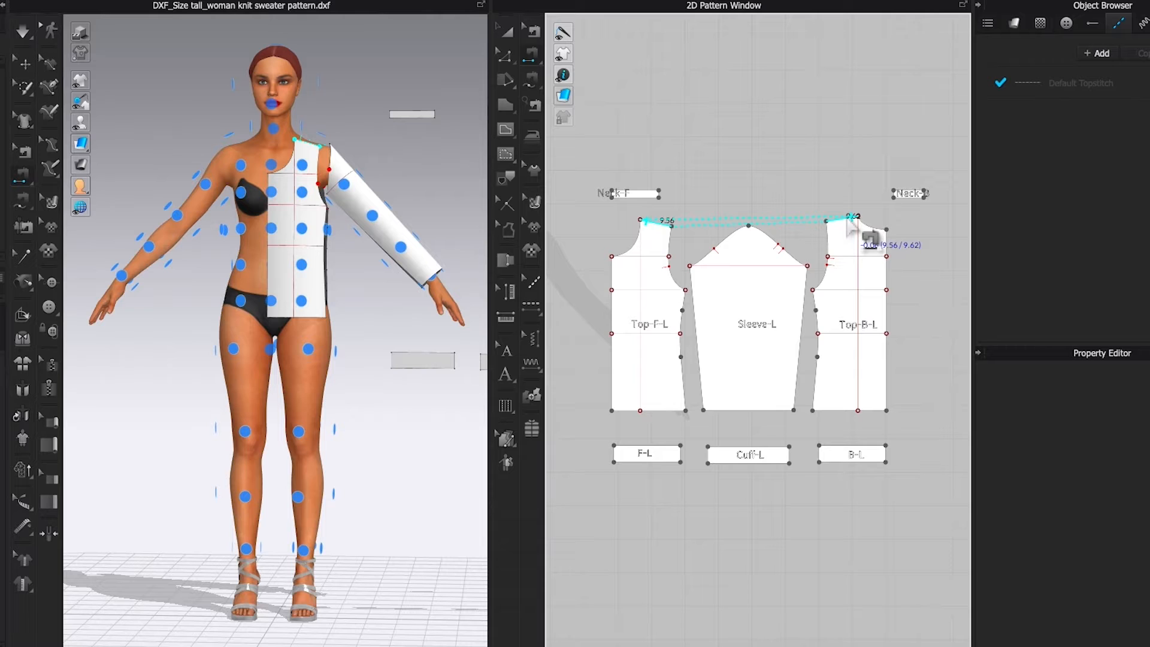
pyautogui.click(851, 220)
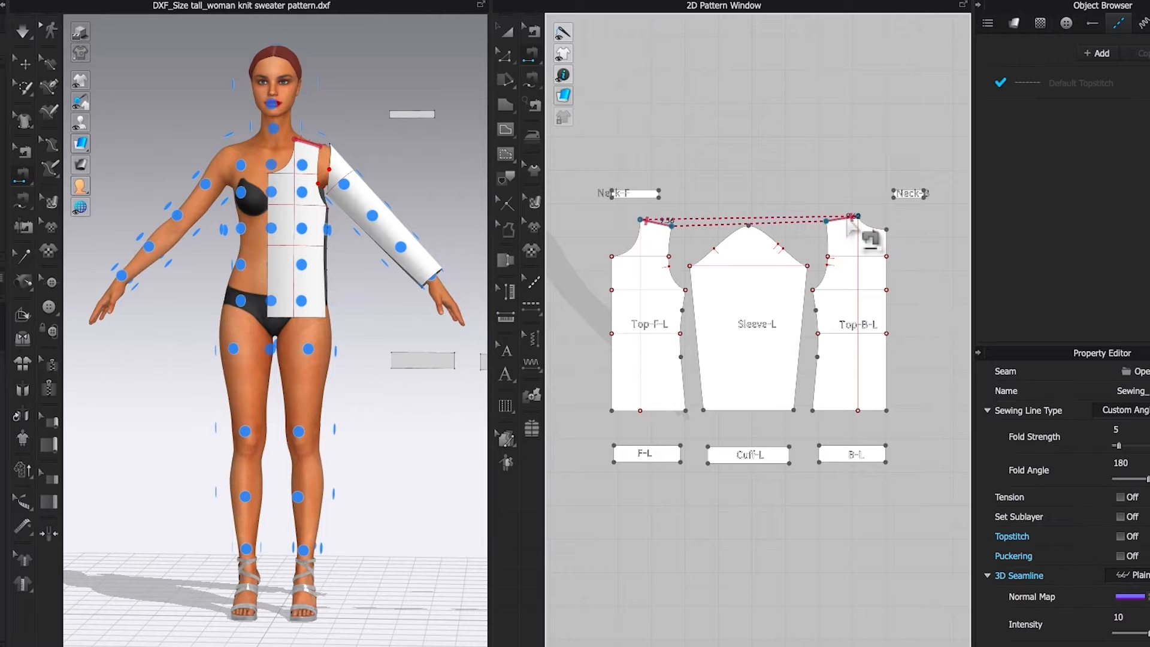
pyautogui.click(702, 328)
pyautogui.click(818, 334)
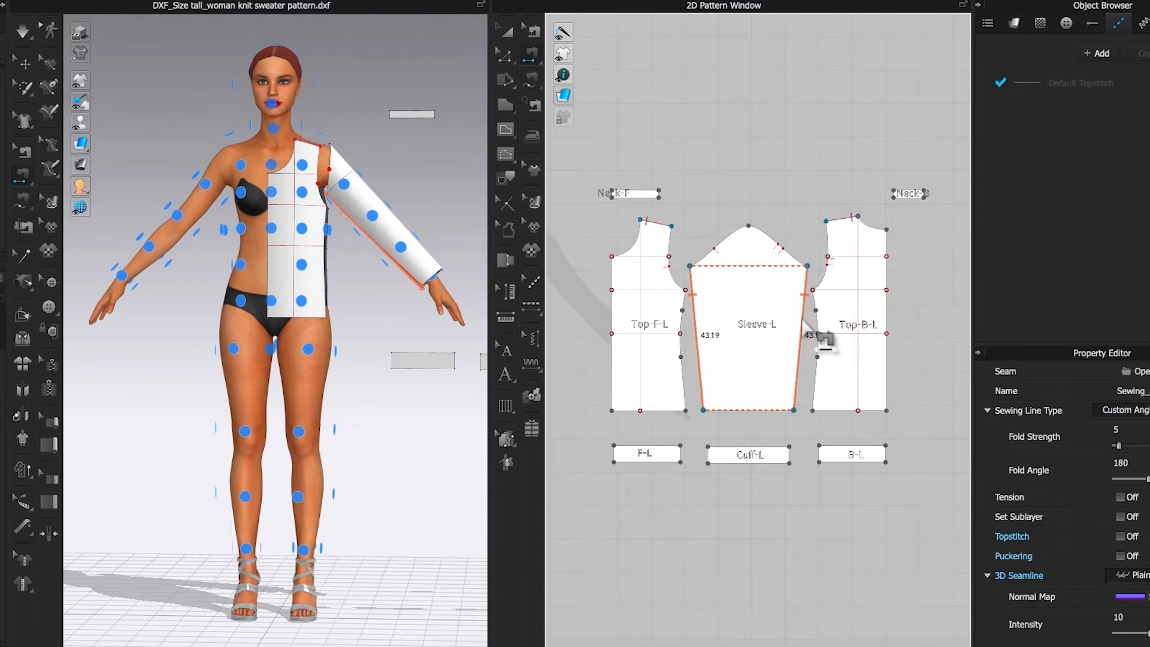
# Step: Use Free Sewing to join the full Sleeve-L cap to the Top-F-L and Top-B-L armholes
pyautogui.click(532, 83)
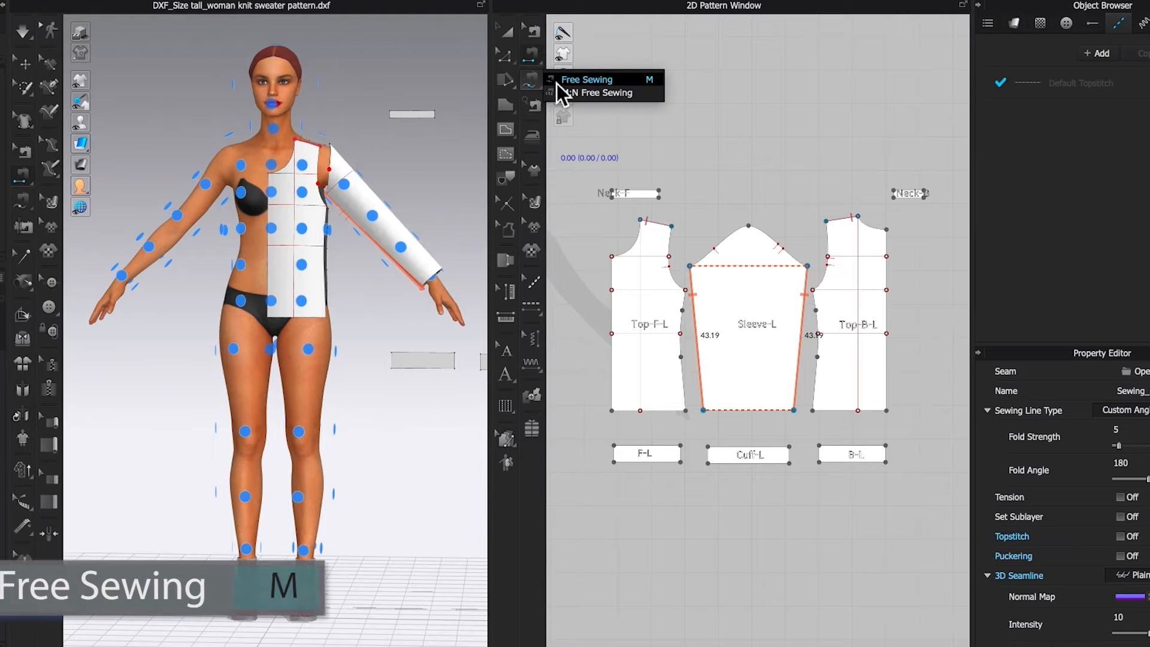
pyautogui.click(595, 80)
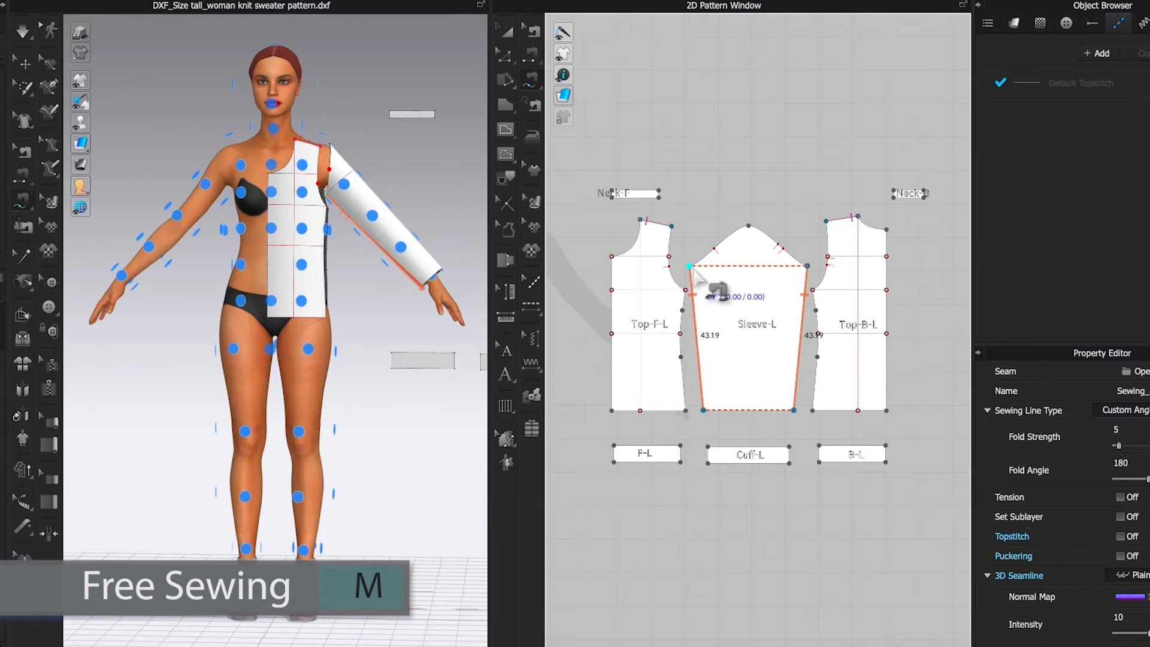
pyautogui.click(691, 267)
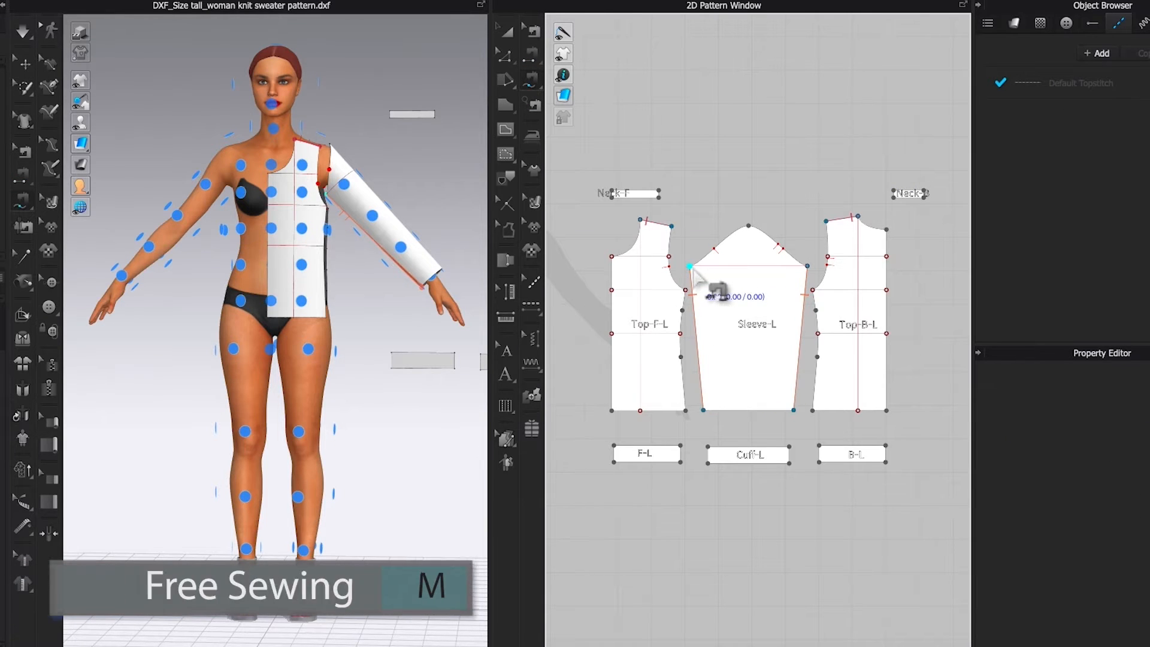
pyautogui.click(807, 266)
pyautogui.click(685, 290)
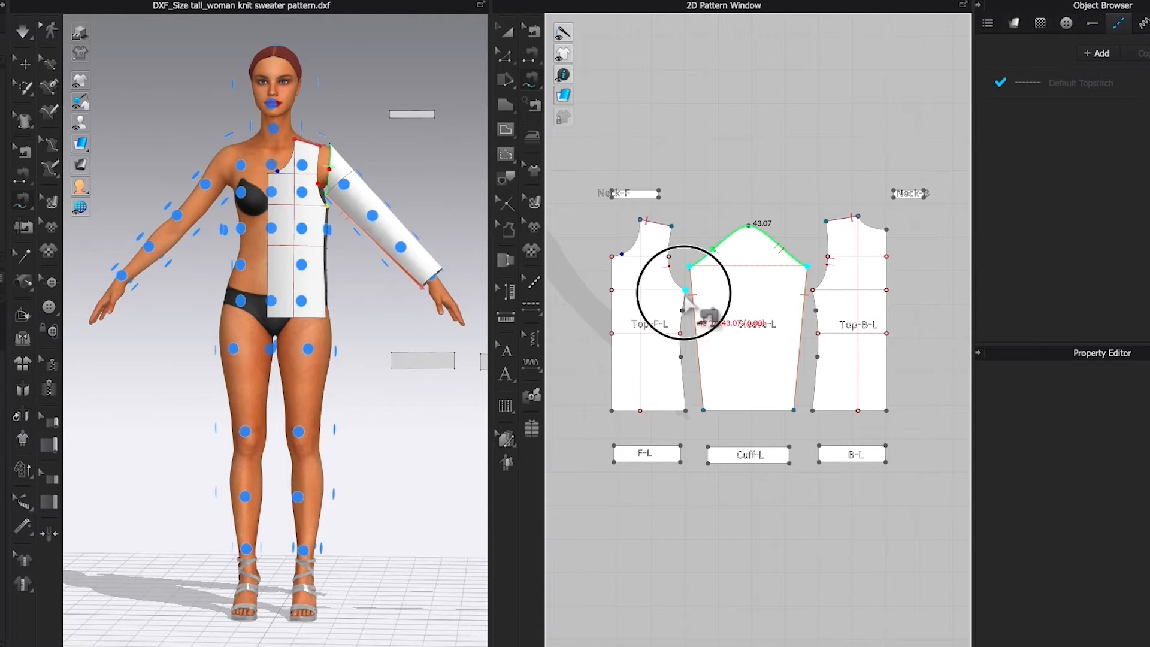
pyautogui.click(671, 226)
pyautogui.click(827, 221)
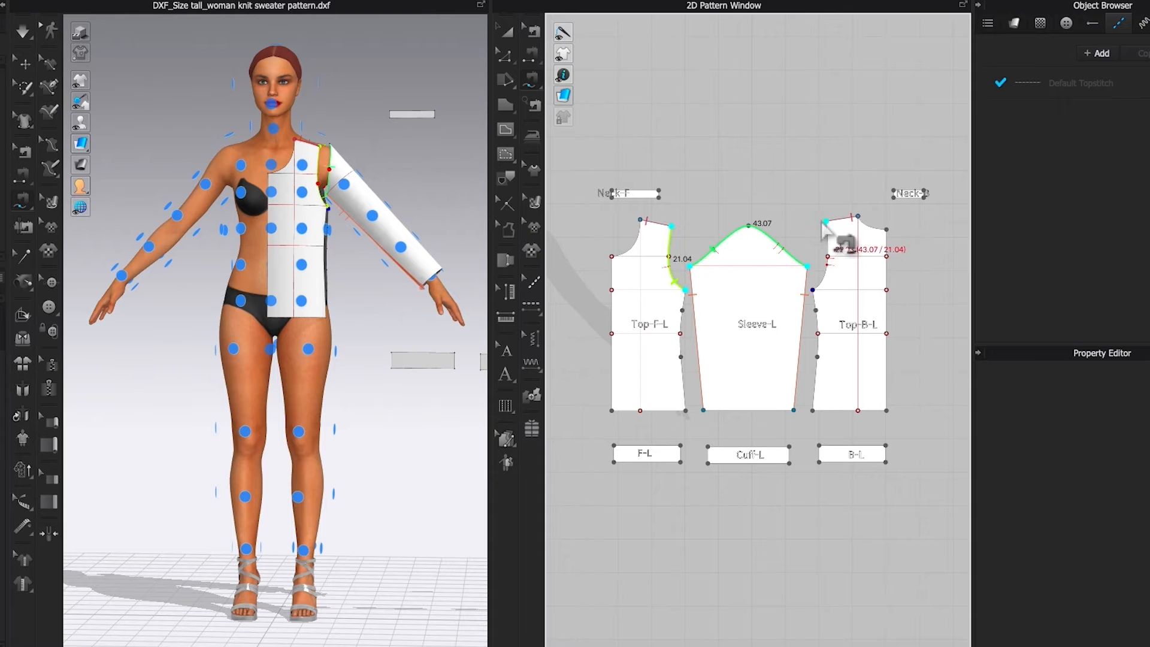
pyautogui.click(813, 291)
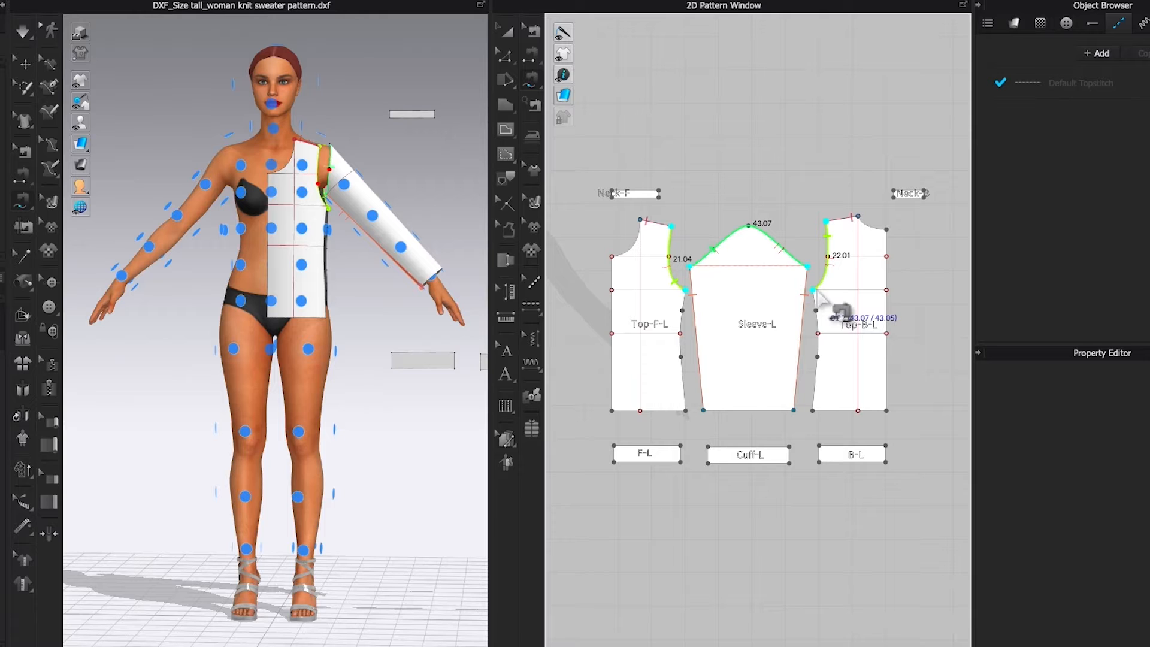
# Step: Free-sew the side seam of Top-F-L to that of Top-B-L, from underarm point to hem
pyautogui.click(686, 290)
pyautogui.click(686, 410)
pyautogui.click(812, 290)
pyautogui.click(812, 410)
# Step: Clone Top-F-L, Sleeve-L and Top-B-L as Symmetric Pattern (with Sewing) and place the copies right beside Top-B-L's centre back edge
pyautogui.scroll(-2, 802, 412)
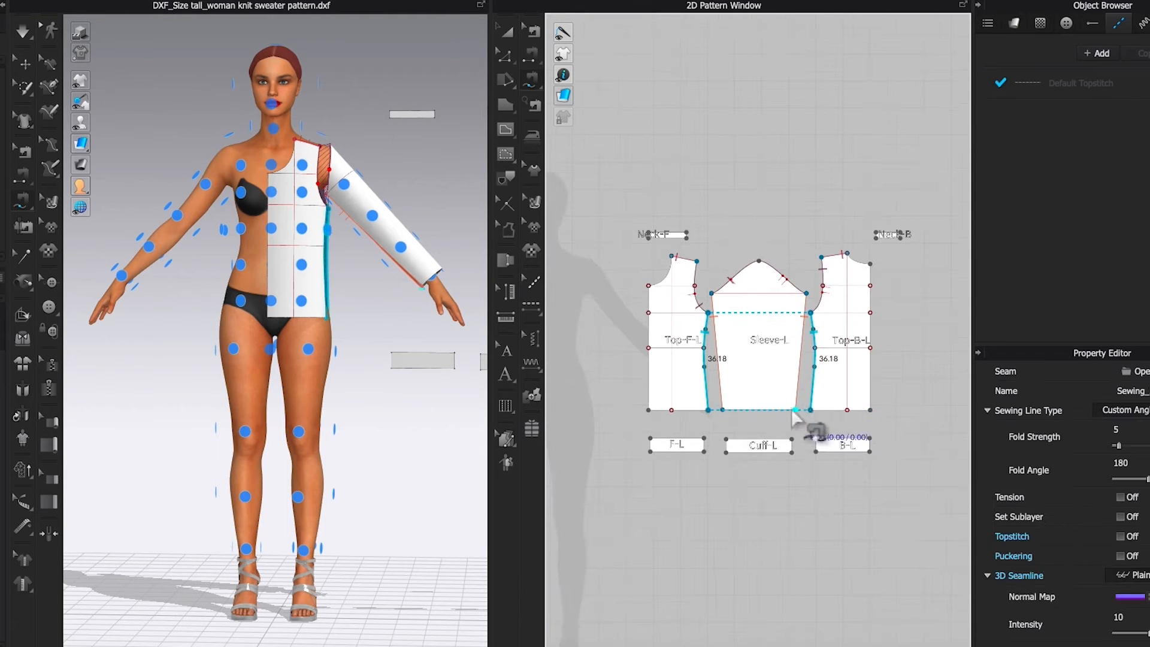
pyautogui.scroll(-1, 838, 419)
pyautogui.scroll(2, 850, 416)
pyautogui.scroll(-2, 814, 413)
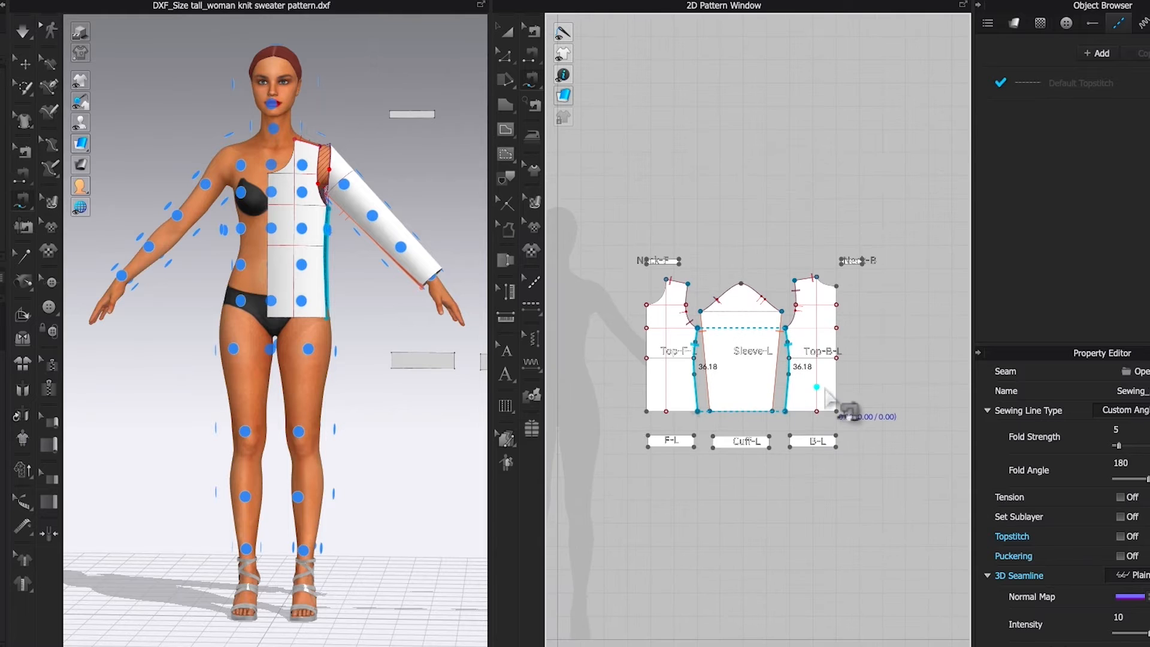
pyautogui.press('a')
pyautogui.moveTo(586, 277); pyautogui.dragTo(847, 442)
pyautogui.rightClick(722, 382)
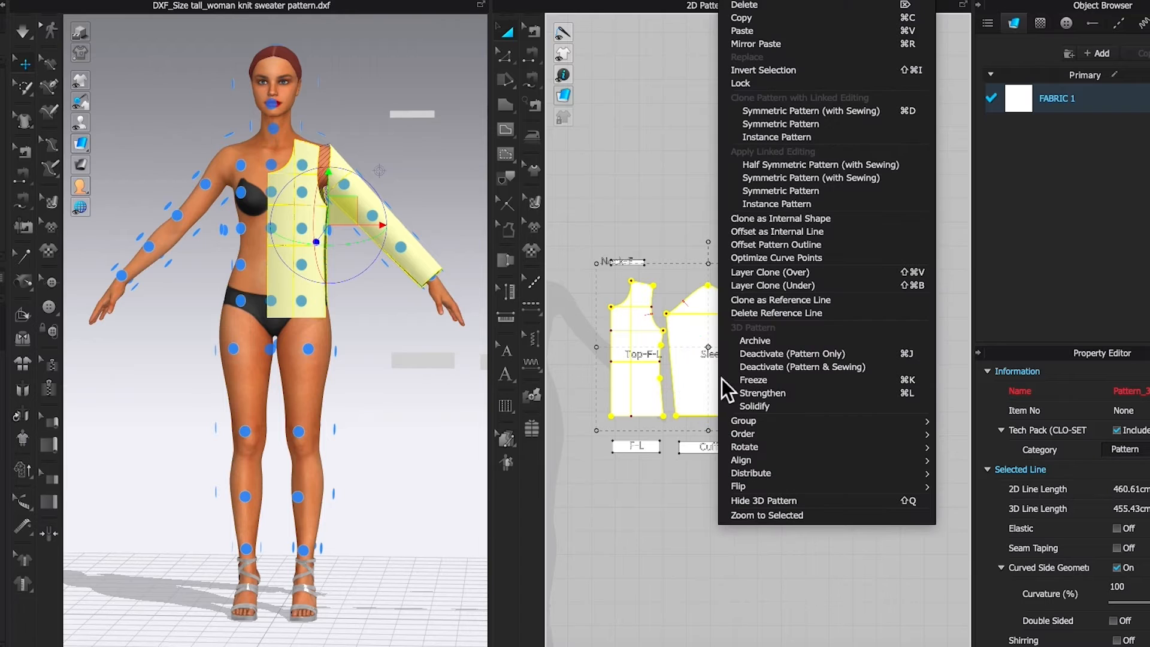
pyautogui.click(779, 113)
pyautogui.scroll(5, 884, 376)
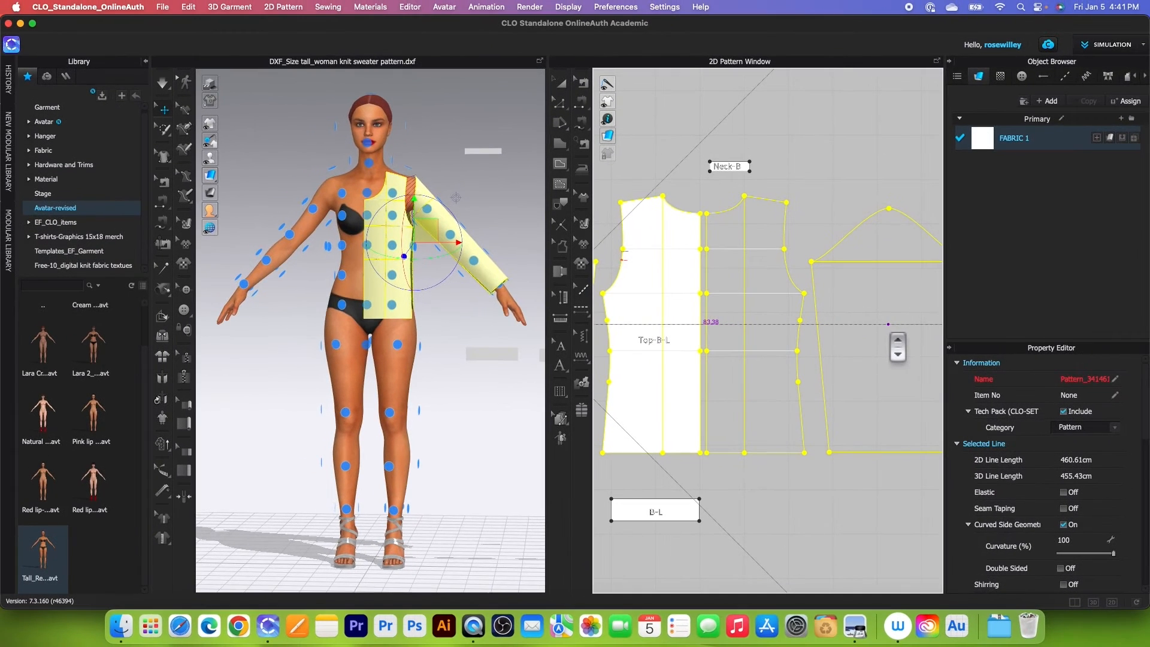
pyautogui.click(738, 384)
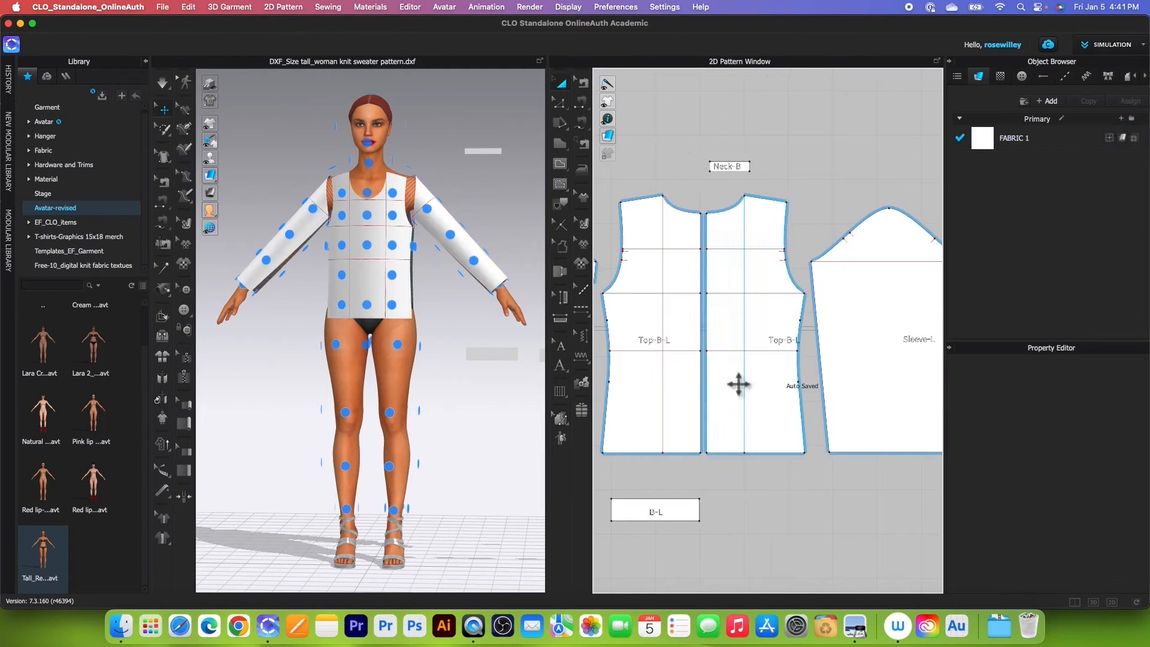
# Step: Use Segment Sewing to join the two centre back edges of the back pieces and the two centre front edges of the front pieces
pyautogui.click(579, 103)
pyautogui.click(710, 320)
pyautogui.scroll(-5, 711, 320)
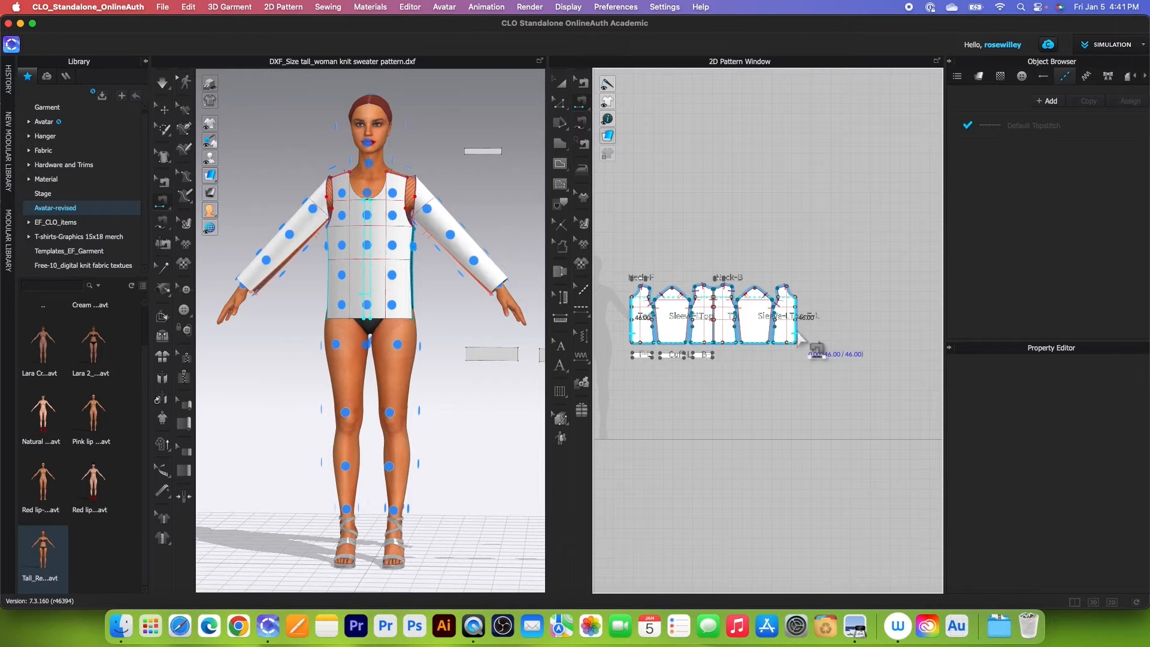
pyautogui.click(799, 338)
# Step: Select all the pattern pieces, including the neck, hem and cuff bands, and apply Strengthen to them
pyautogui.scroll(3, 706, 344)
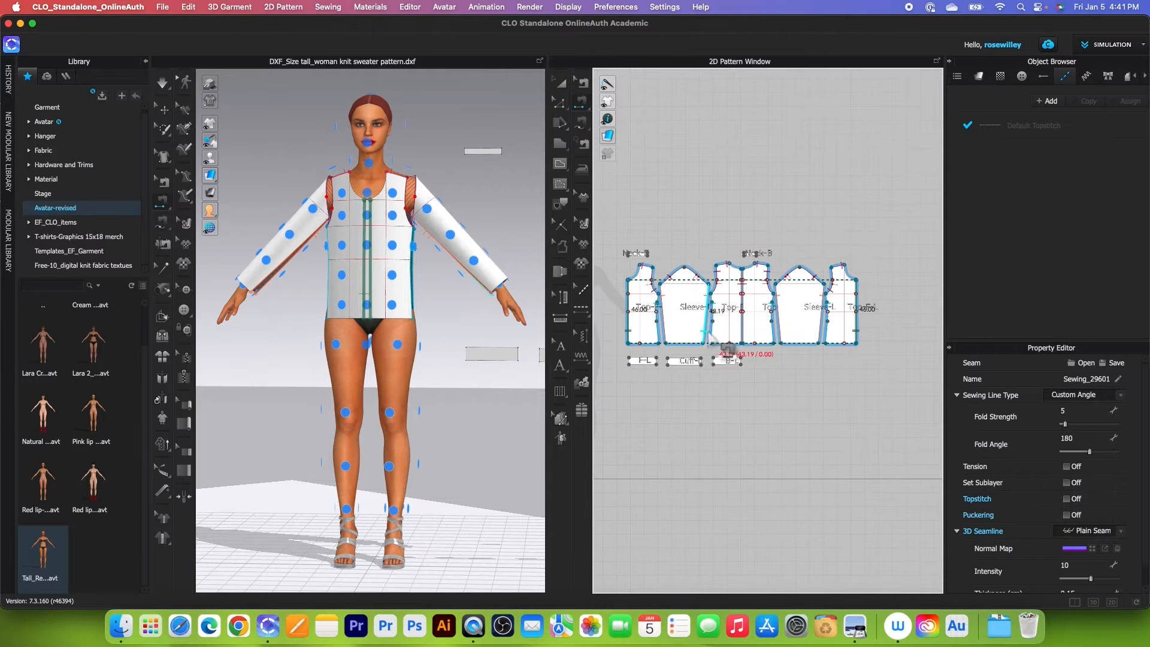
pyautogui.click(560, 83)
pyautogui.moveTo(617, 226); pyautogui.dragTo(903, 411)
pyautogui.rightClick(813, 334)
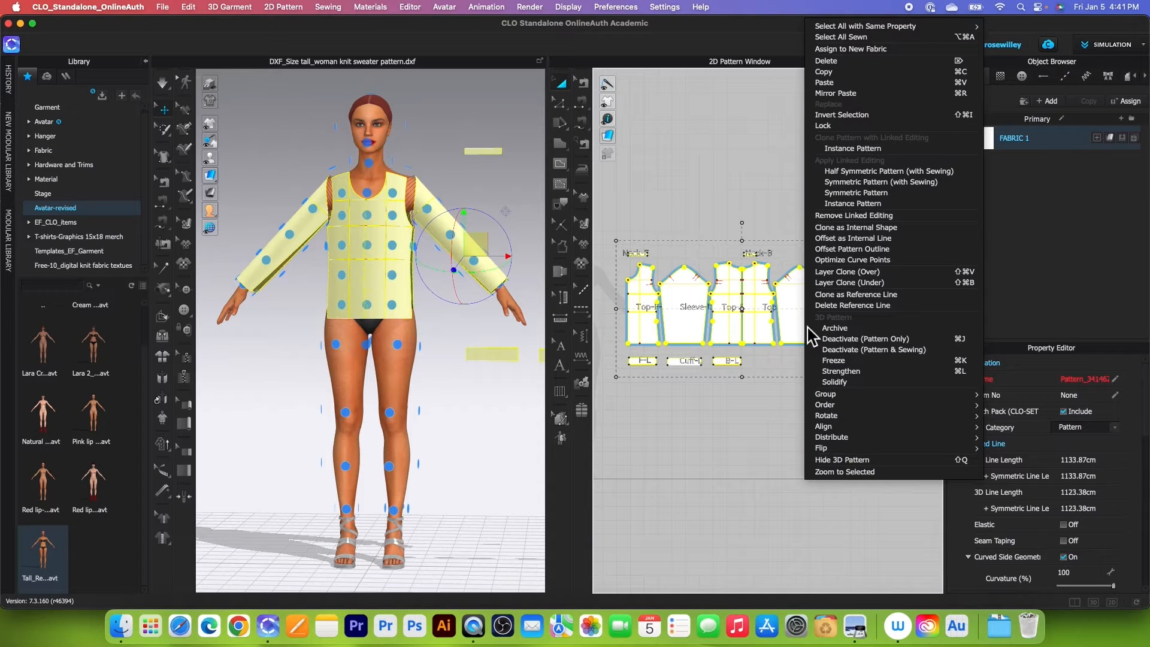
pyautogui.click(841, 381)
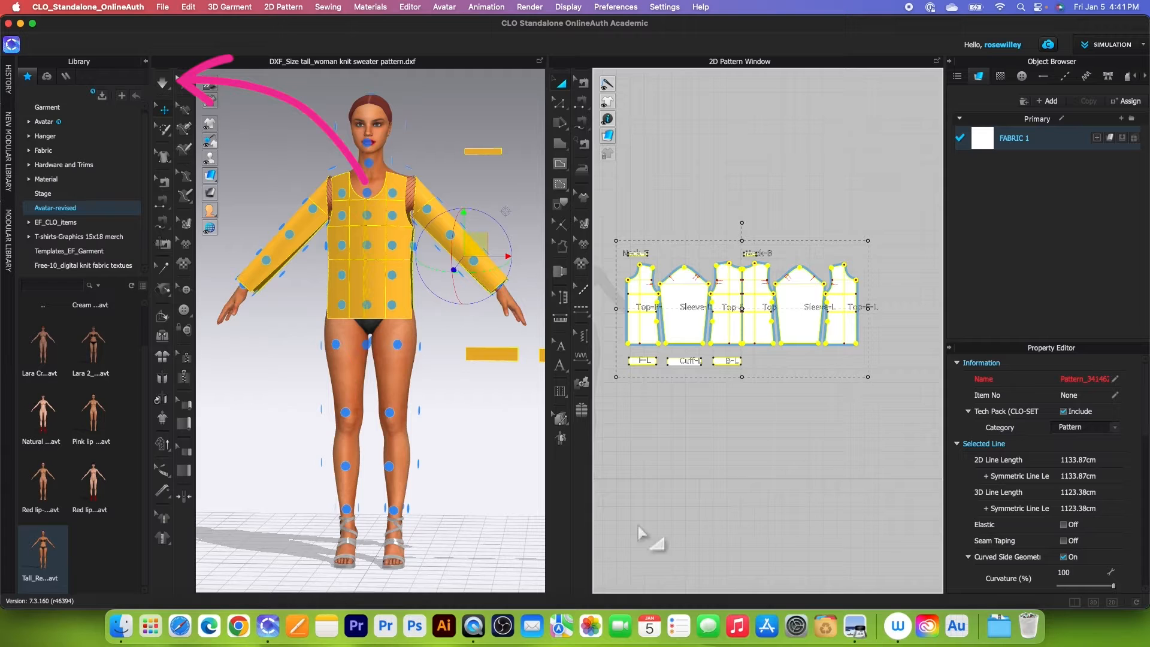
# Step: Simulate the sewn body and sleeves until they drape on the avatar, stop the simulation and deselect the pieces
pyautogui.click(163, 83)
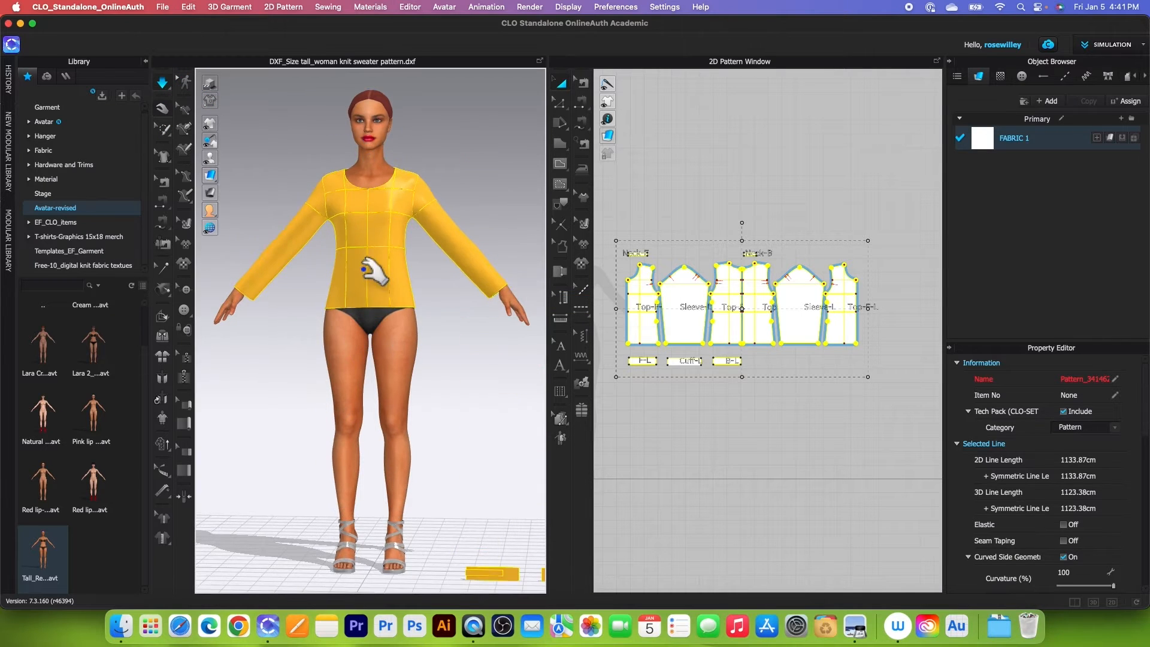
pyautogui.moveTo(457, 295)
pyautogui.mouseDown(button='right')
pyautogui.moveTo(257, 282)
pyautogui.moveTo(443, 294)
pyautogui.mouseUp(button='right')
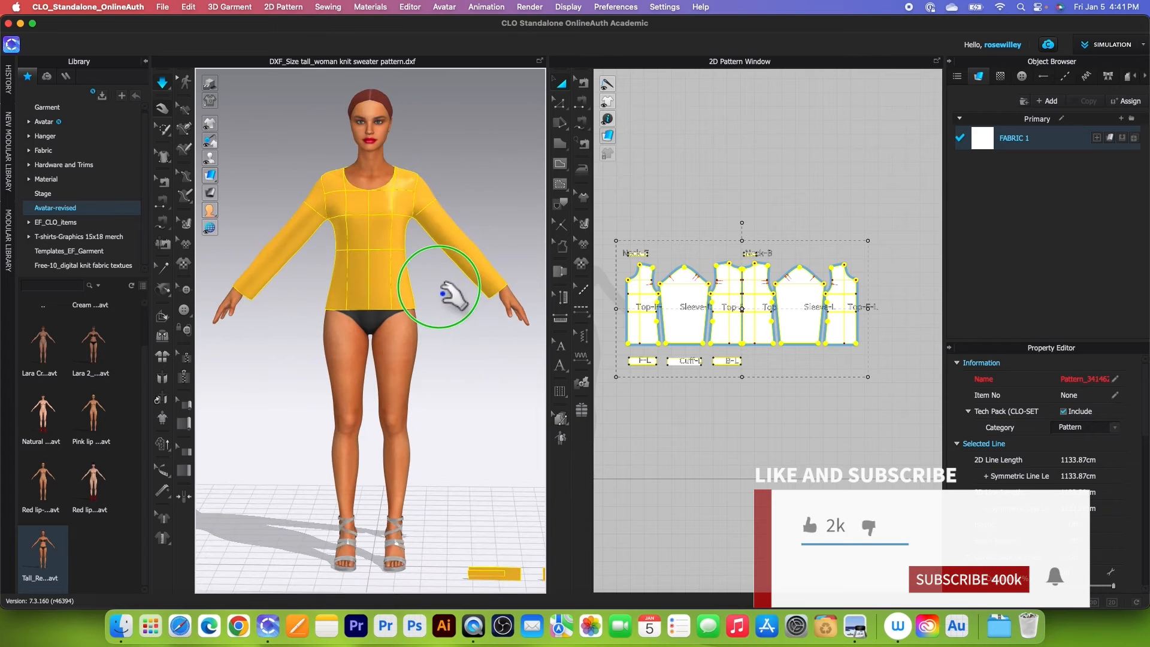
pyautogui.click(163, 82)
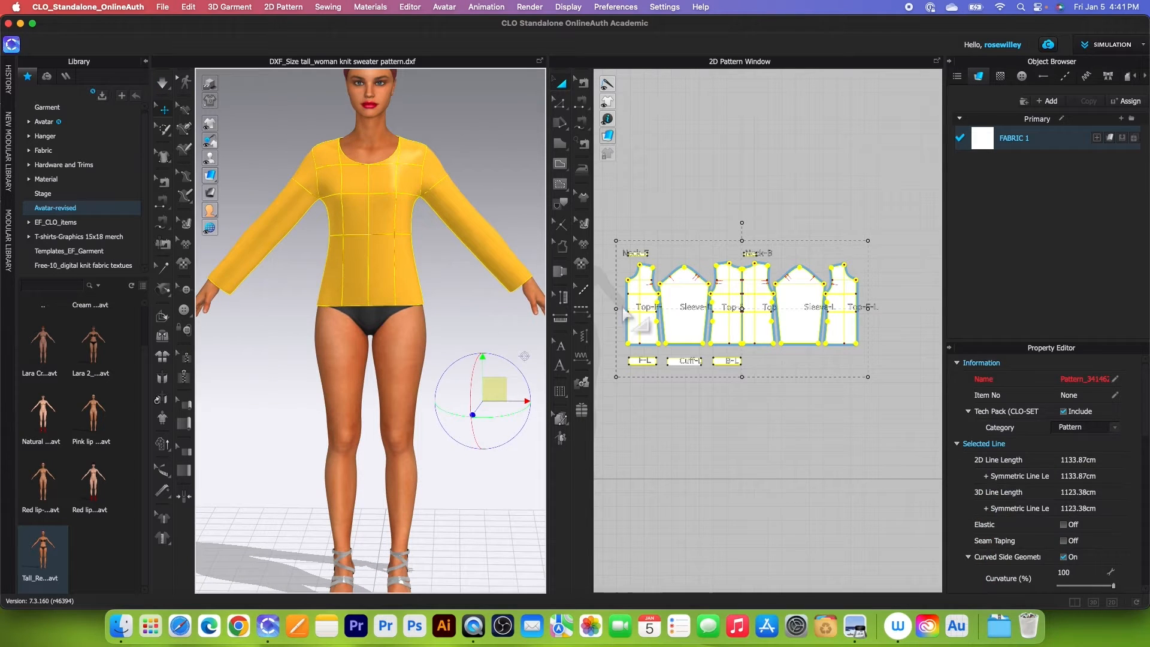
pyautogui.click(629, 323)
# Step: Unfold Neck-F across its centre front short edge with Unfold Symmetric Editing (with Sewing)
pyautogui.scroll(2, 625, 323)
pyautogui.scroll(2, 624, 323)
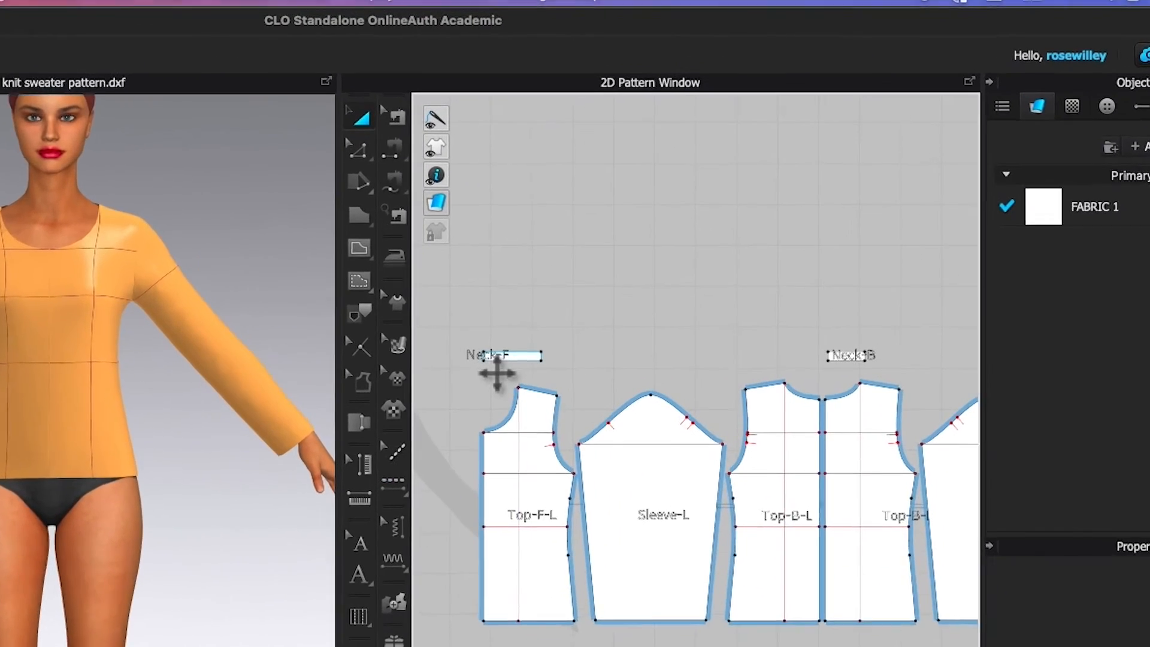
pyautogui.click(359, 150)
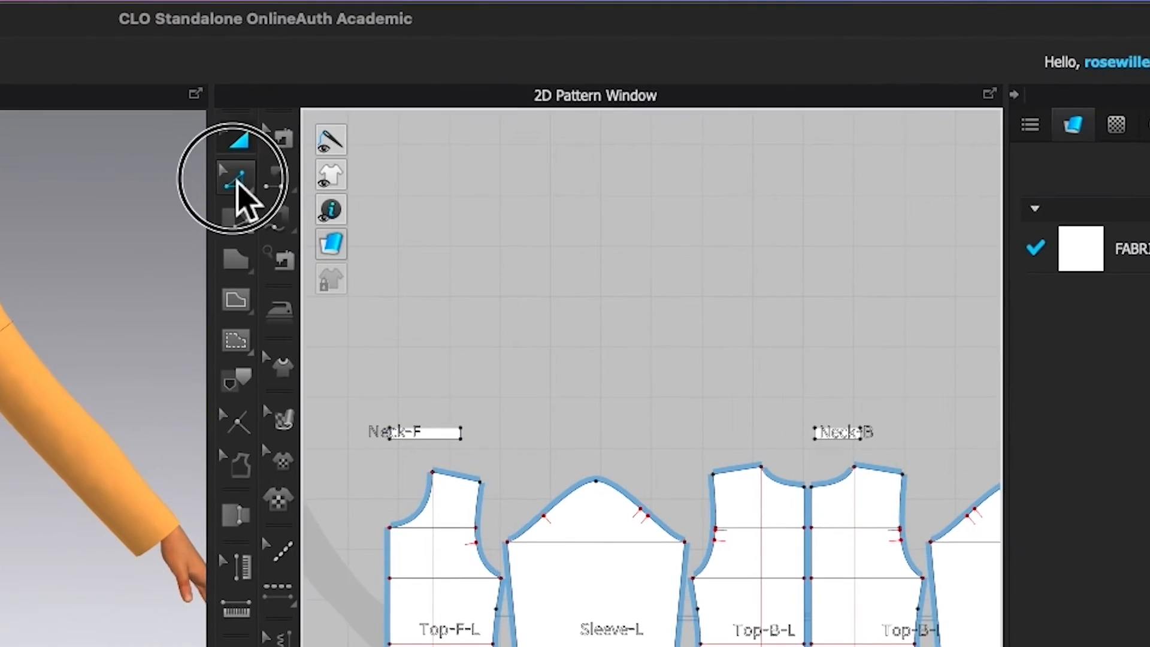
pyautogui.scroll(3, 476, 370)
pyautogui.scroll(3, 386, 455)
pyautogui.click(437, 369)
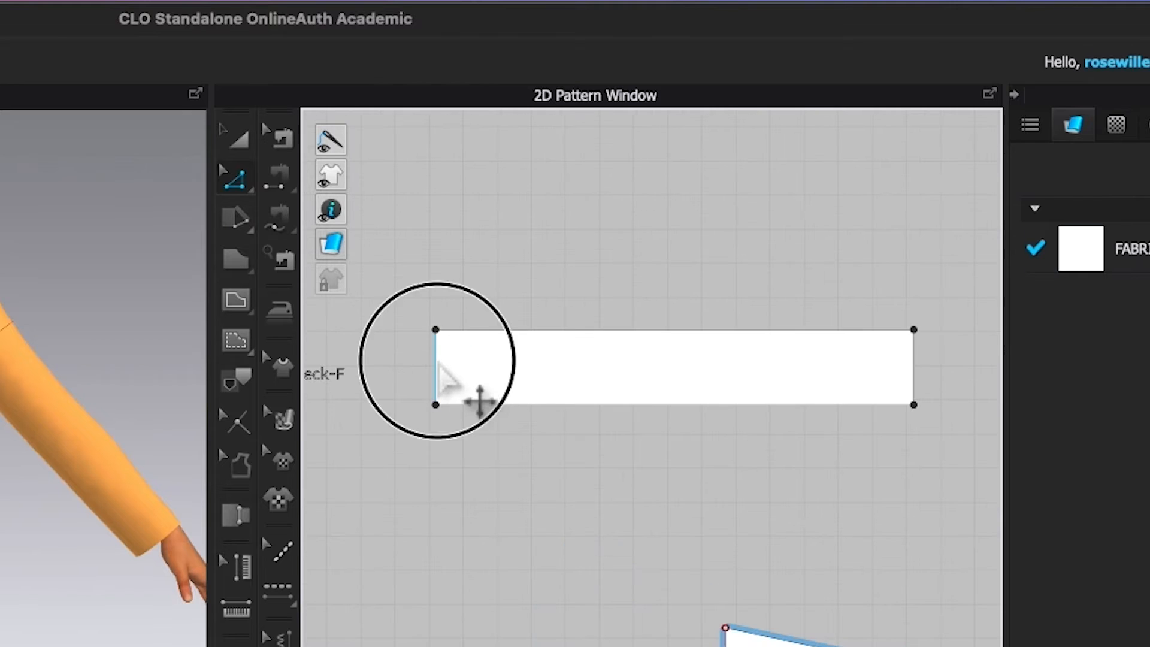
pyautogui.rightClick(442, 371)
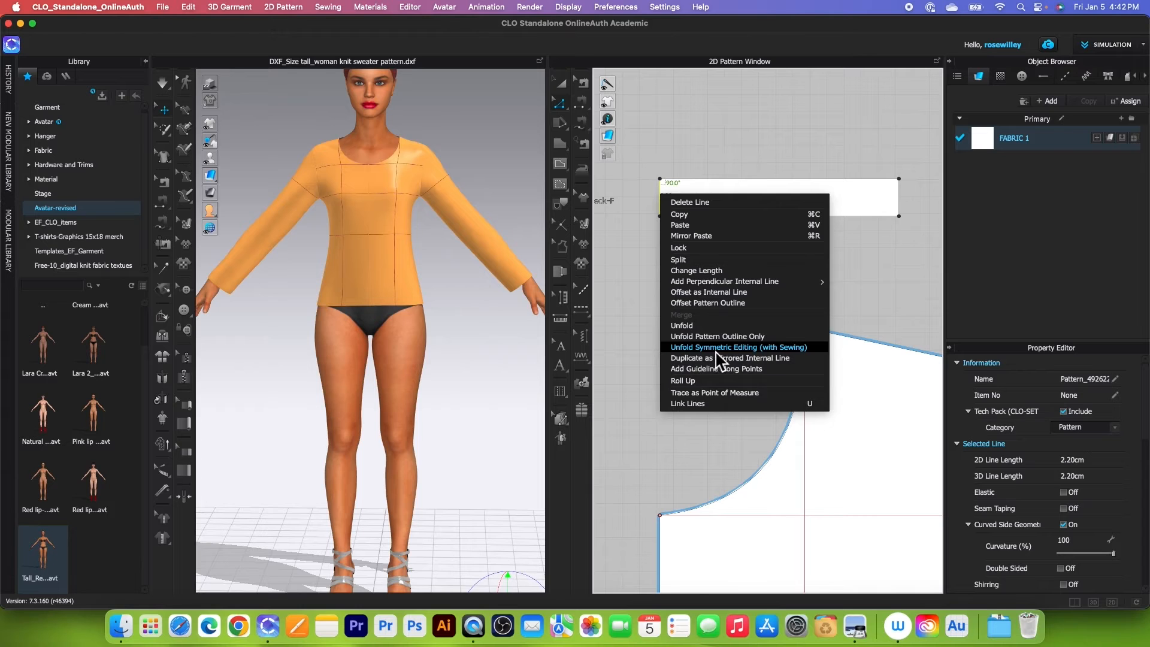
pyautogui.click(718, 353)
# Step: Unfold Neck-B across its centre back short edge with Unfold Symmetric Editing (with Sewing)
pyautogui.scroll(-5, 688, 367)
pyautogui.scroll(5, 759, 241)
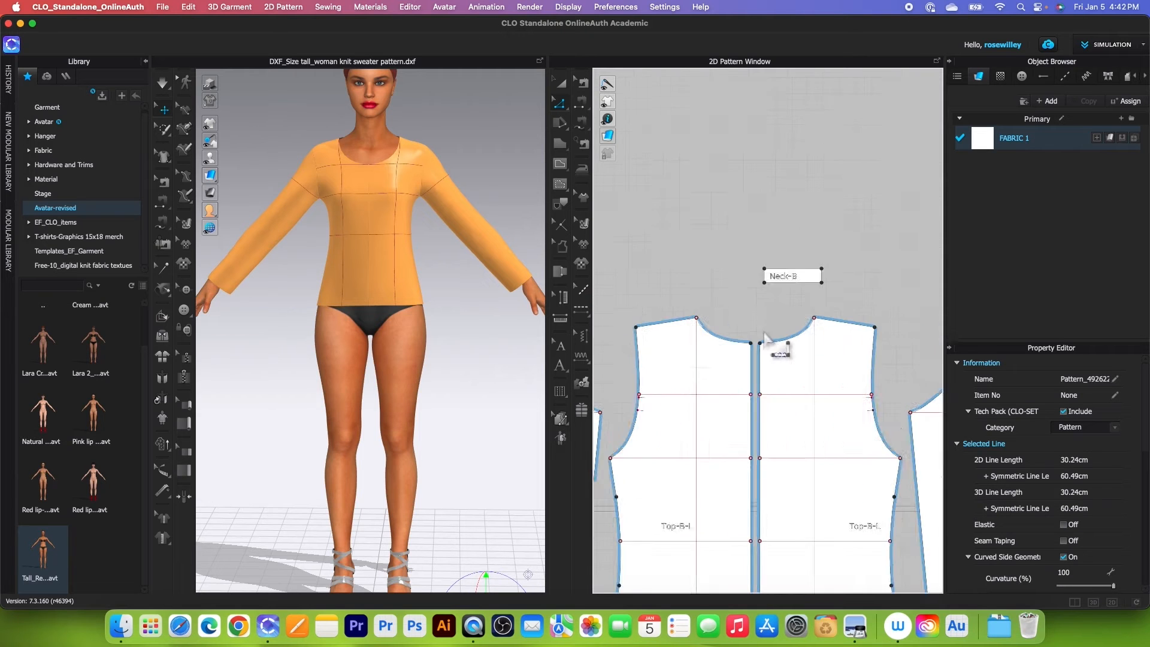
pyautogui.click(761, 242)
pyautogui.rightClick(761, 241)
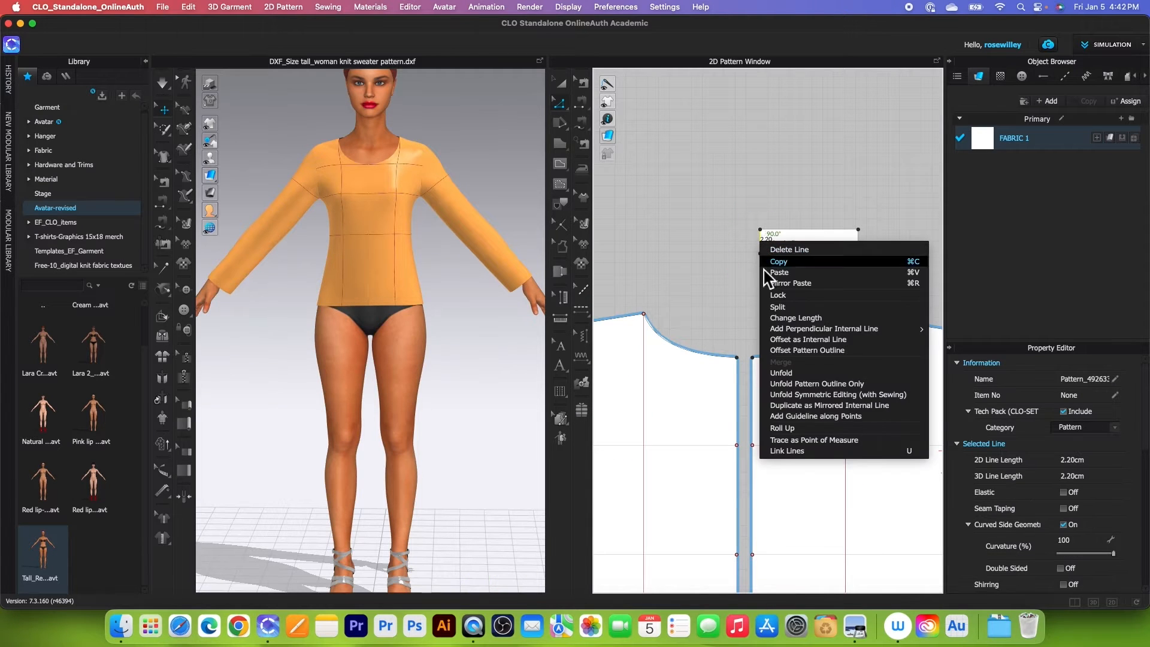
pyautogui.click(825, 395)
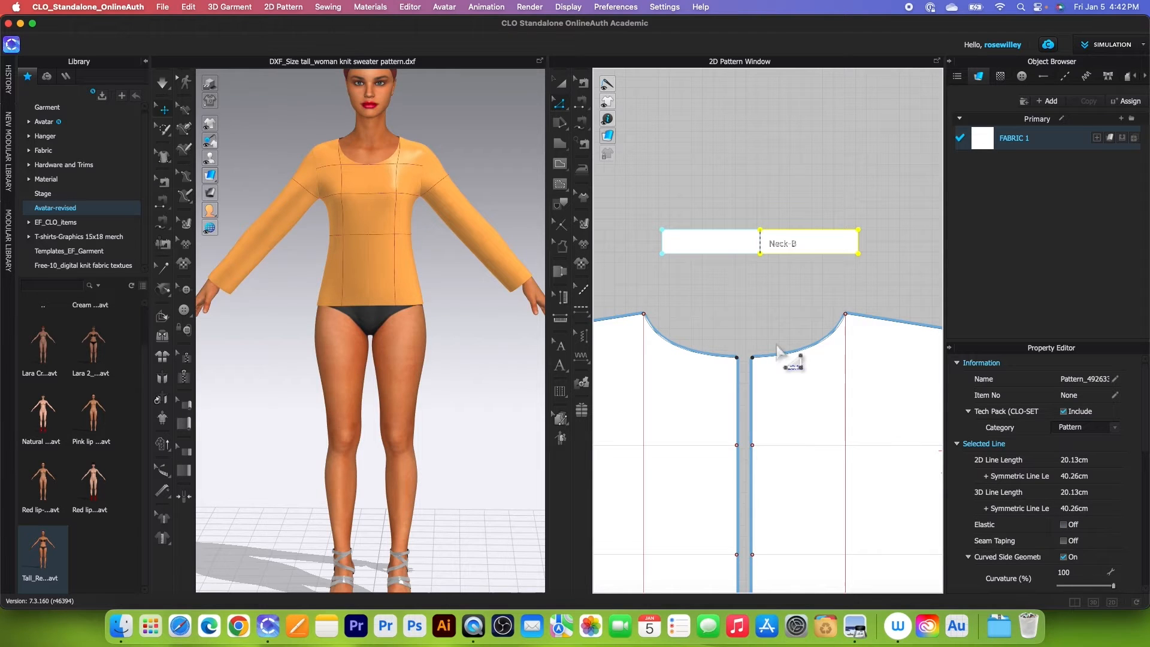
# Step: Use Segment Sewing to join the lower edge of Neck-B to the back neckline and that of Neck-F to the front neckline
pyautogui.click(582, 106)
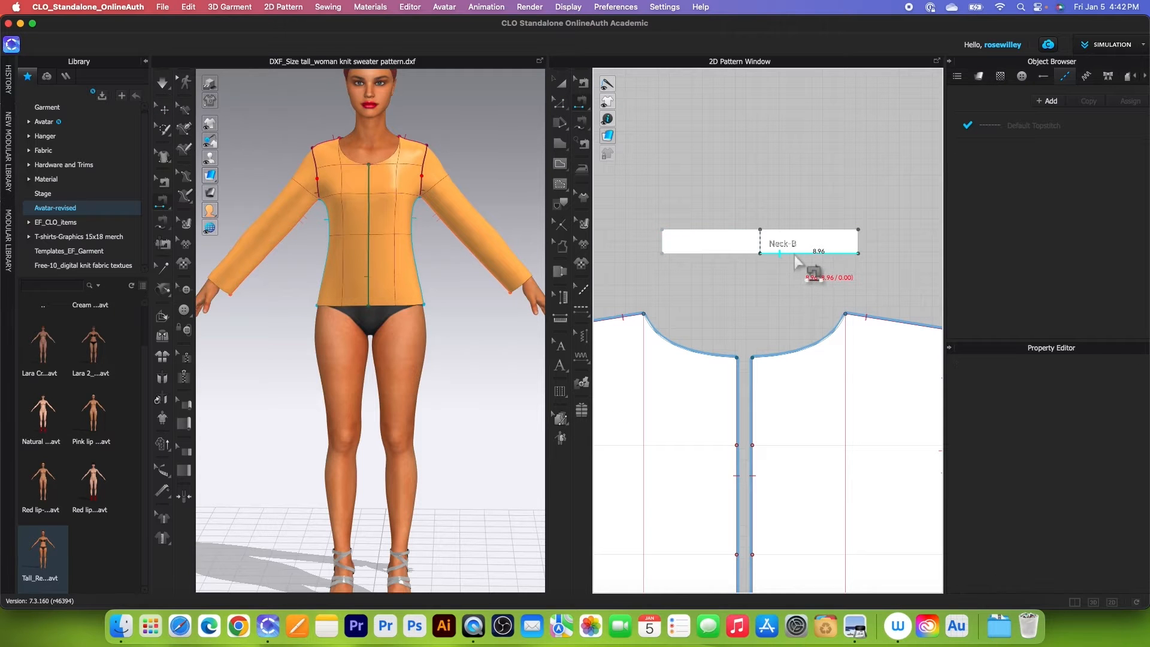
pyautogui.click(805, 356)
pyautogui.scroll(-5, 823, 356)
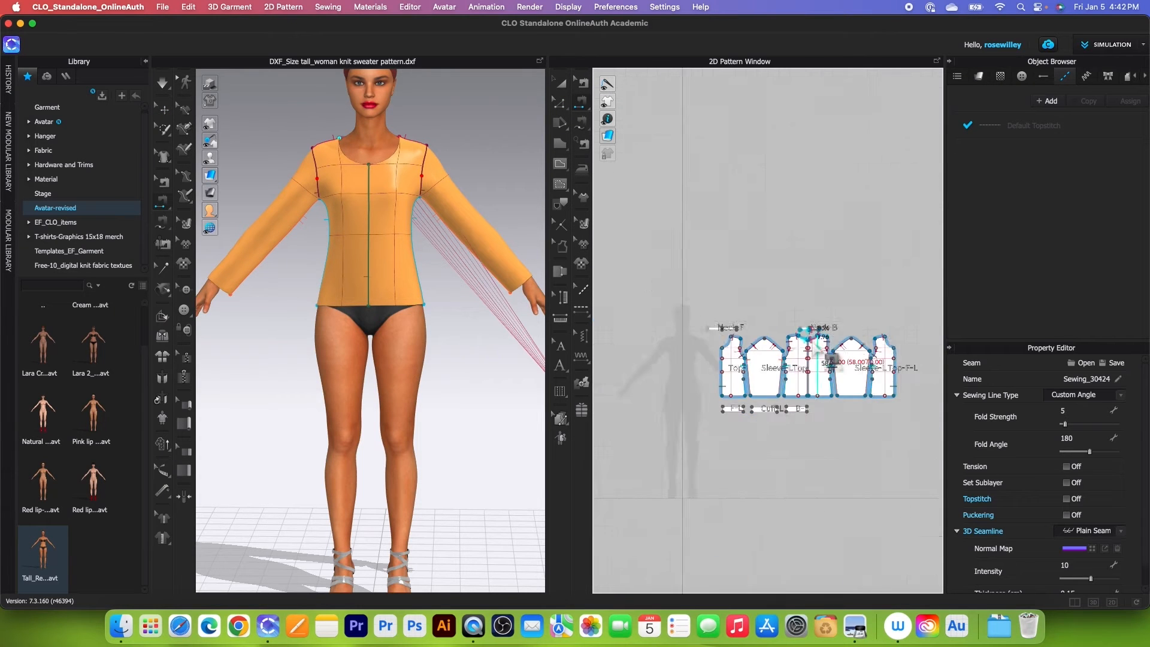
pyautogui.scroll(5, 740, 356)
pyautogui.click(706, 224)
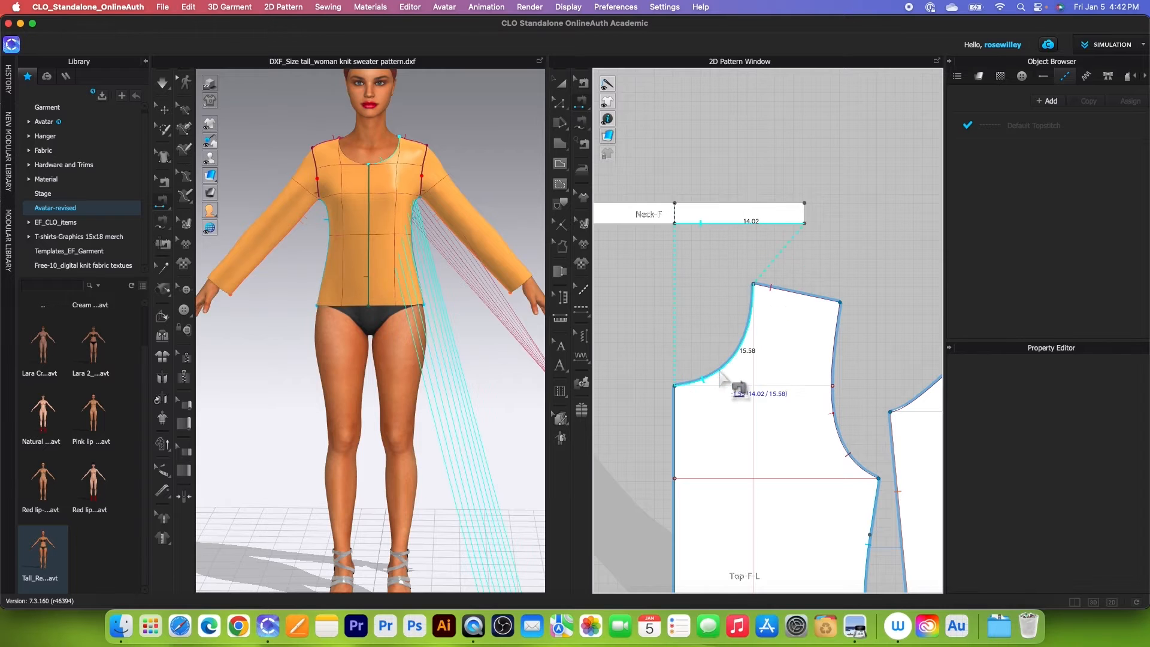
pyautogui.scroll(-5, 736, 389)
# Step: Segment-sew the upper edges of F-L, Cuff-L and B-L to the bottom edges of Top-F-L, Sleeve-L and Top-B-L
pyautogui.scroll(3, 734, 434)
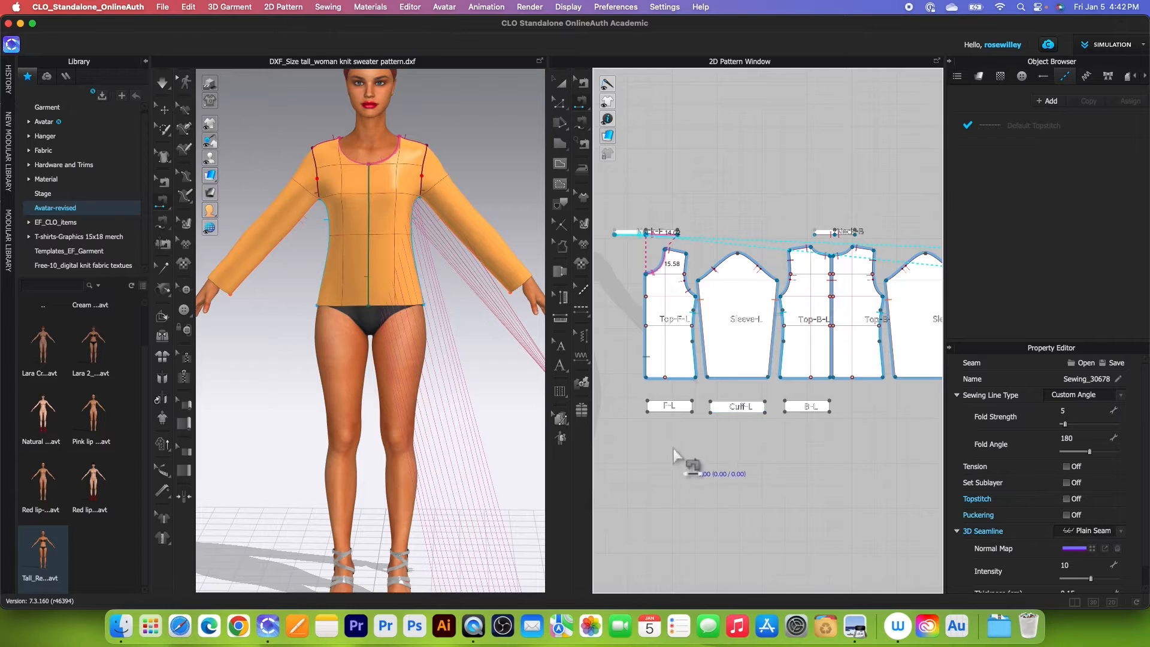
pyautogui.scroll(3, 678, 450)
pyautogui.click(648, 341)
pyautogui.click(694, 380)
pyautogui.click(749, 340)
pyautogui.click(778, 395)
pyautogui.scroll(-2, 802, 398)
pyautogui.scroll(2, 833, 362)
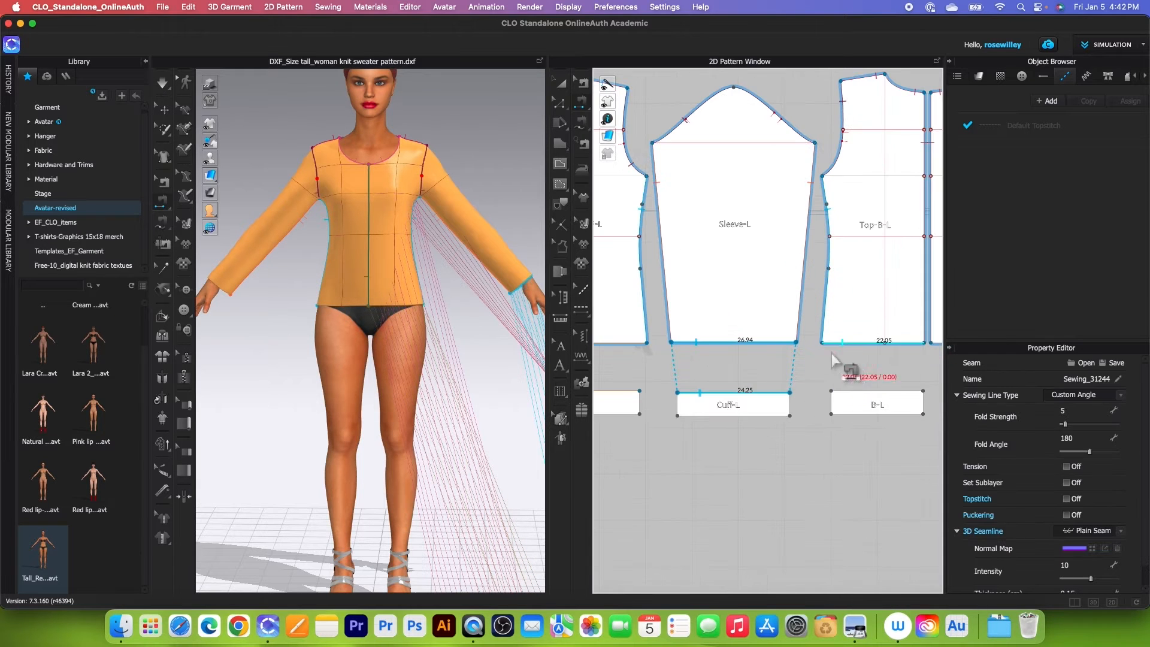
pyautogui.click(850, 343)
pyautogui.click(862, 391)
pyautogui.scroll(-4, 827, 397)
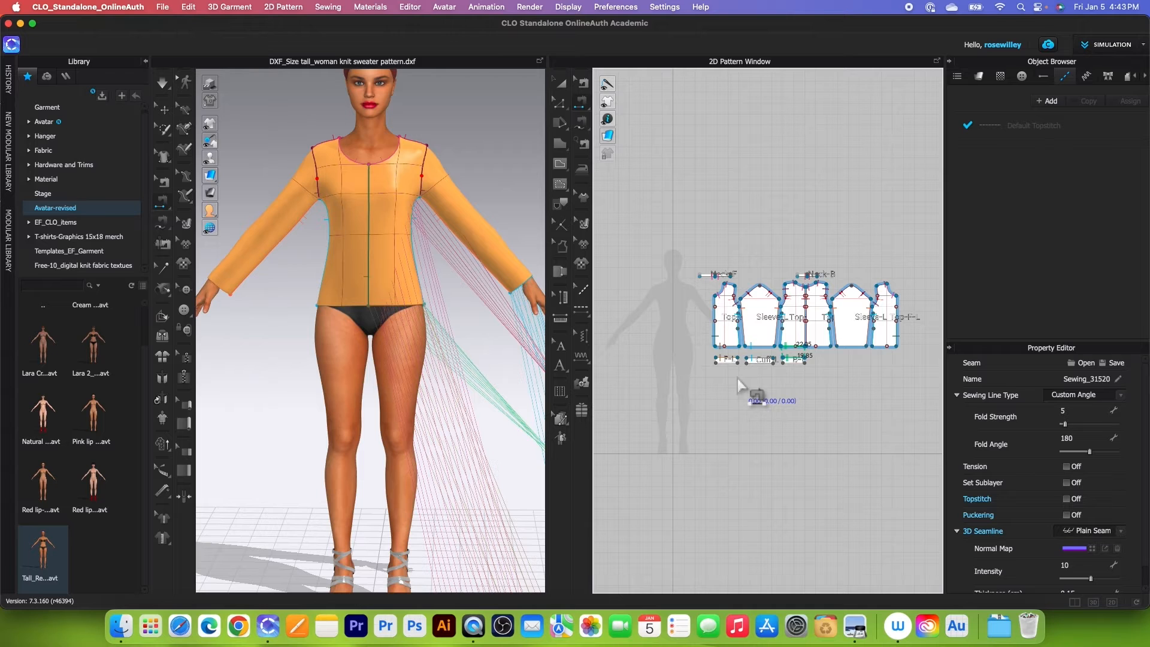
# Step: Select the two neck bands together with F-L, Cuff-L and B-L and apply Superimpose (Side) to them in the 3D view
pyautogui.click(561, 83)
pyautogui.moveTo(704, 242); pyautogui.dragTo(838, 290)
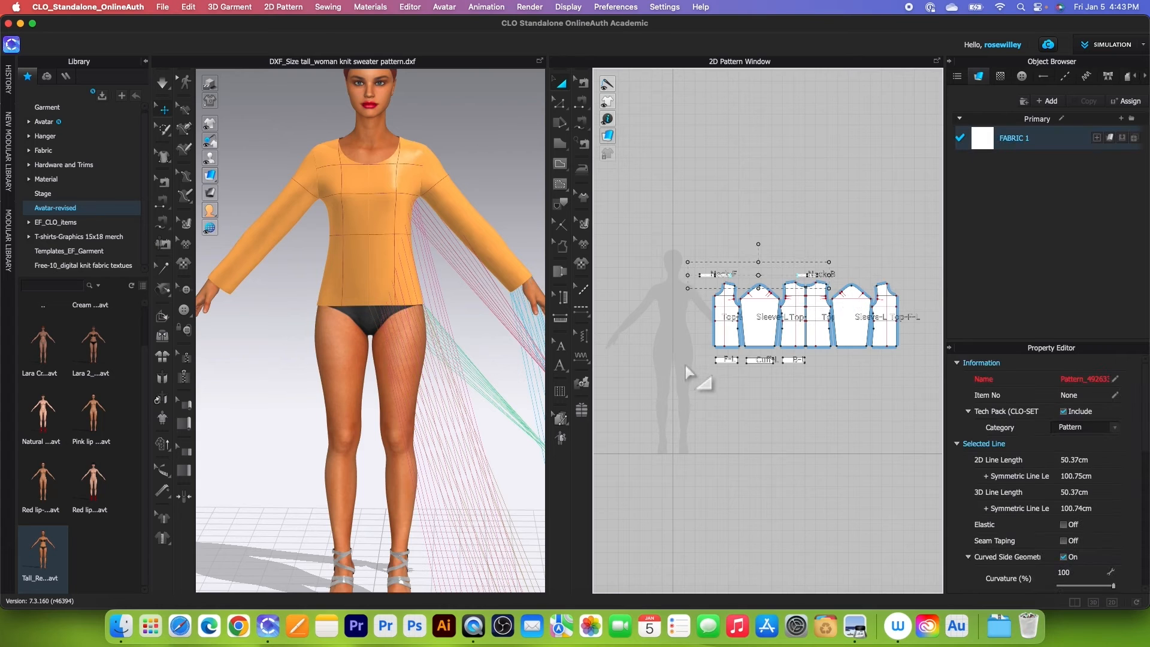
pyautogui.moveTo(682, 350); pyautogui.dragTo(832, 390)
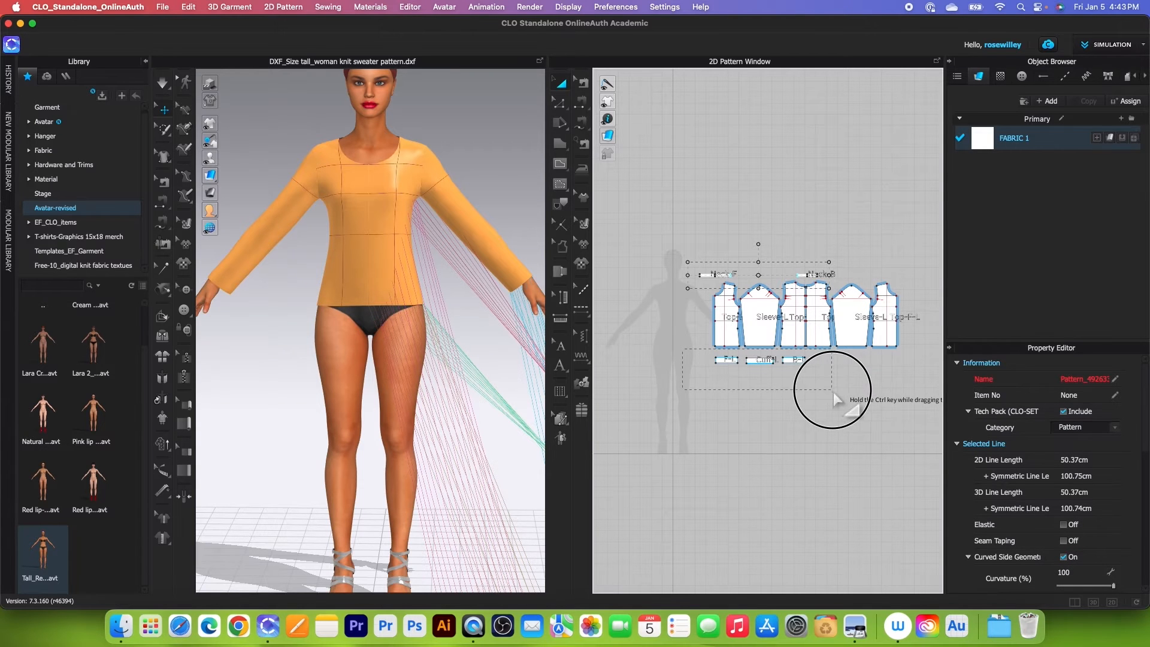
pyautogui.scroll(-5, 395, 329)
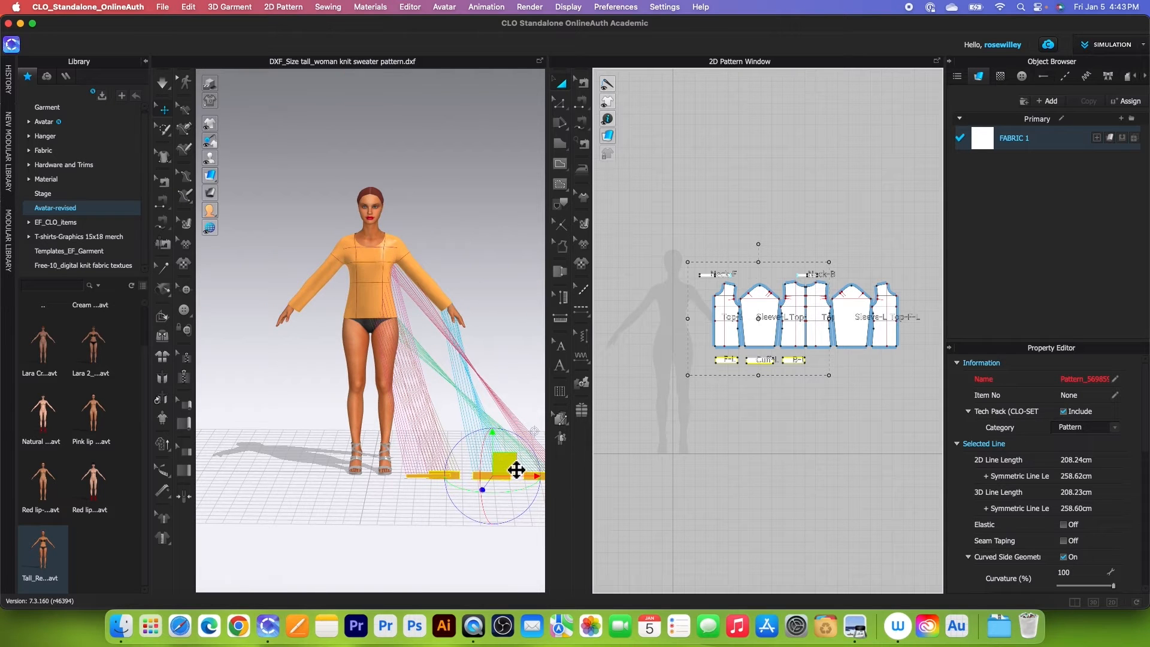
pyautogui.rightClick(514, 472)
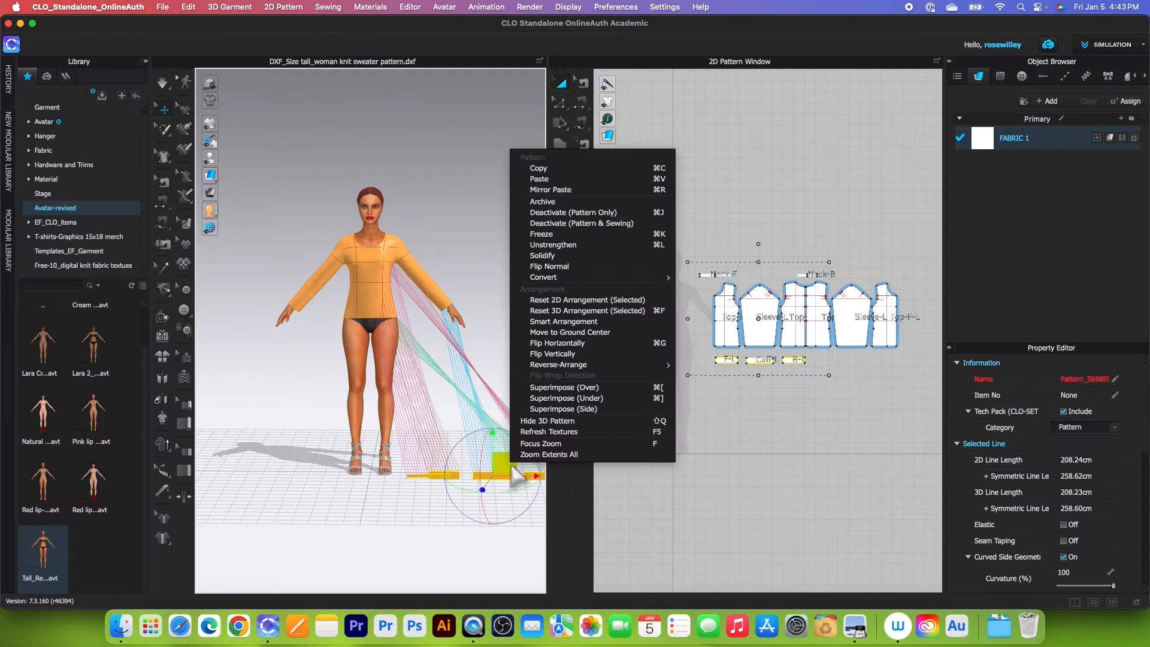
pyautogui.click(570, 411)
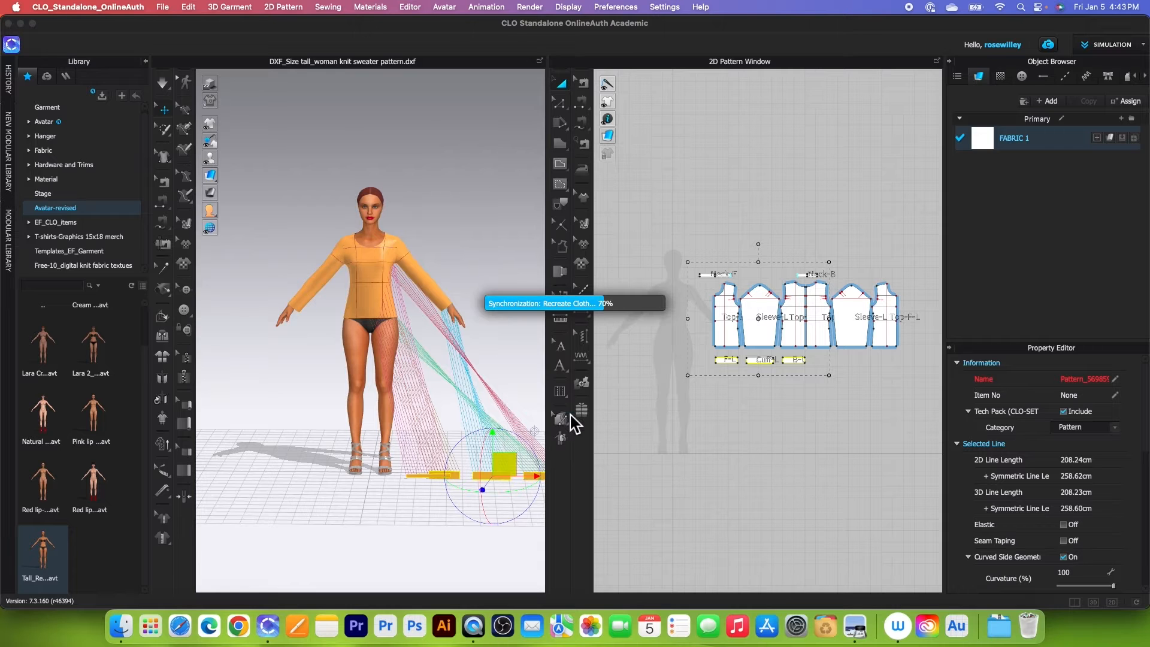
# Step: Simulate the garment with its neck, hem and cuff bands attached, stop the simulation and check the fit from the front
pyautogui.scroll(5, 450, 413)
pyautogui.moveTo(454, 412); pyautogui.dragTo(477, 423, button='right')
pyautogui.click(164, 82)
pyautogui.scroll(3, 384, 391)
pyautogui.scroll(-4, 386, 390)
pyautogui.moveTo(385, 392); pyautogui.dragTo(395, 390, button='right')
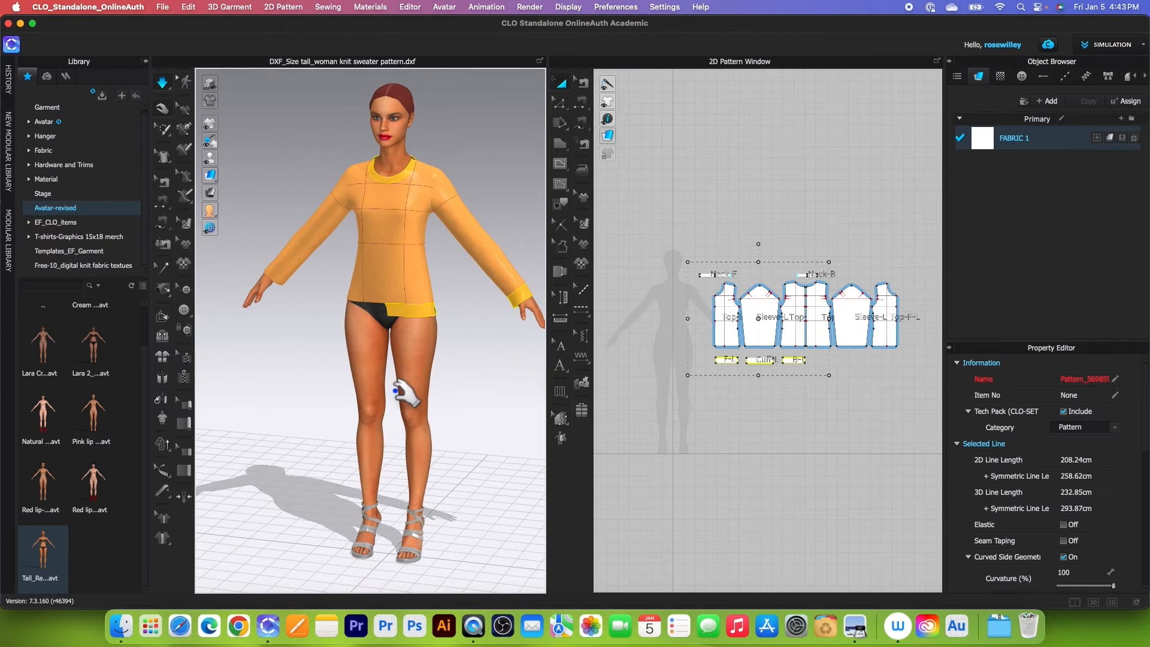
pyautogui.click(163, 87)
pyautogui.scroll(-1, 297, 442)
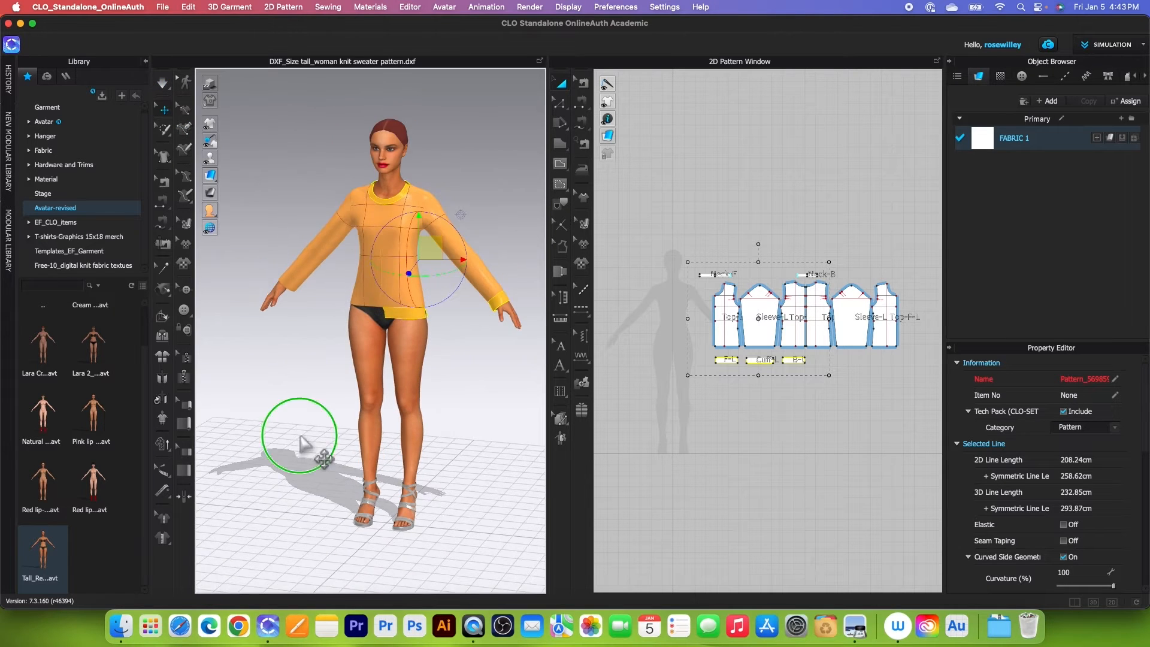
pyautogui.moveTo(300, 444); pyautogui.dragTo(327, 442, button='right')
pyautogui.scroll(2, 438, 338)
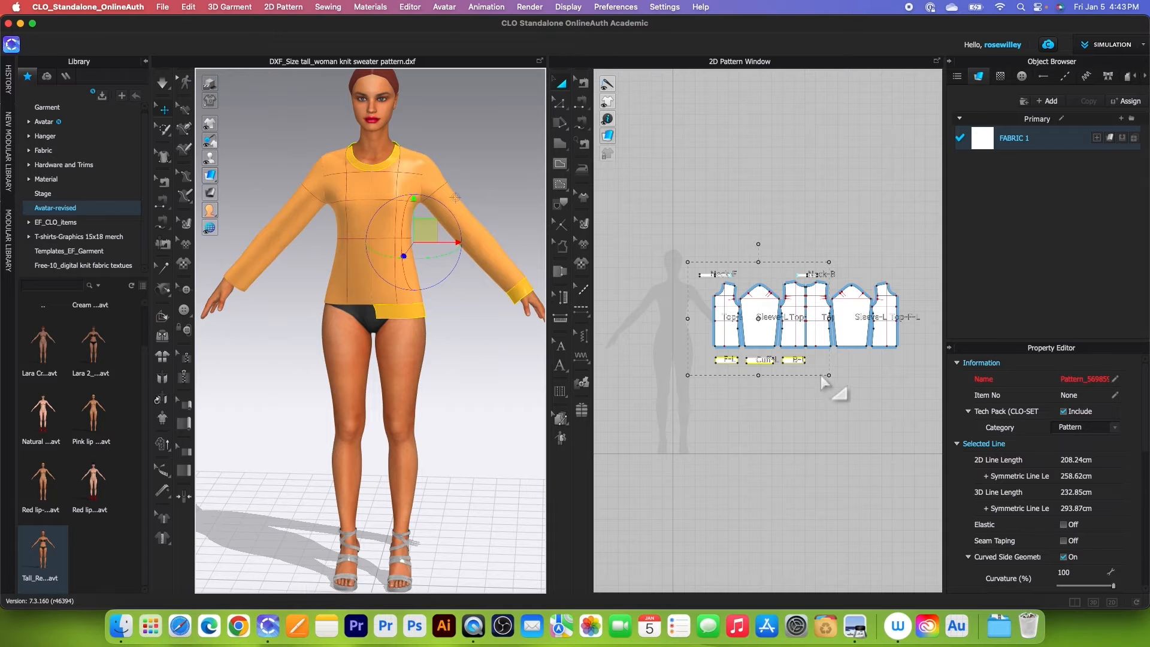
# Step: Clone F-L, Cuff-L and B-L as Symmetric Pattern (with Sewing) and place the copies below the mirrored half of the garment
pyautogui.moveTo(698, 346); pyautogui.dragTo(812, 381)
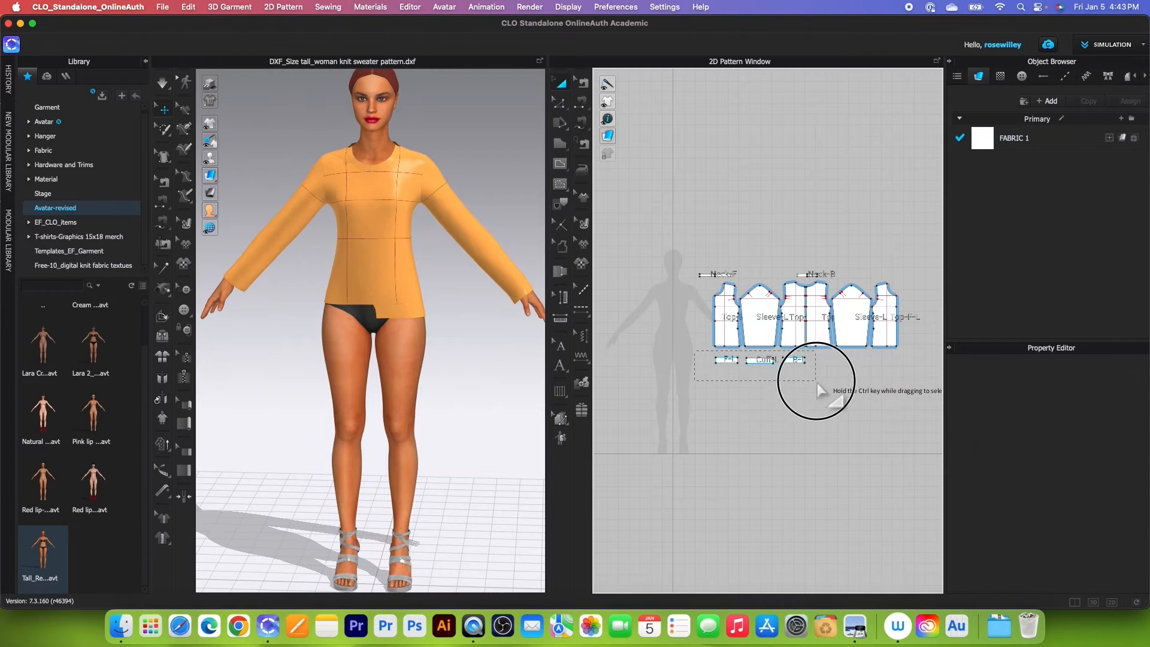
pyautogui.scroll(2, 859, 374)
pyautogui.scroll(2, 860, 375)
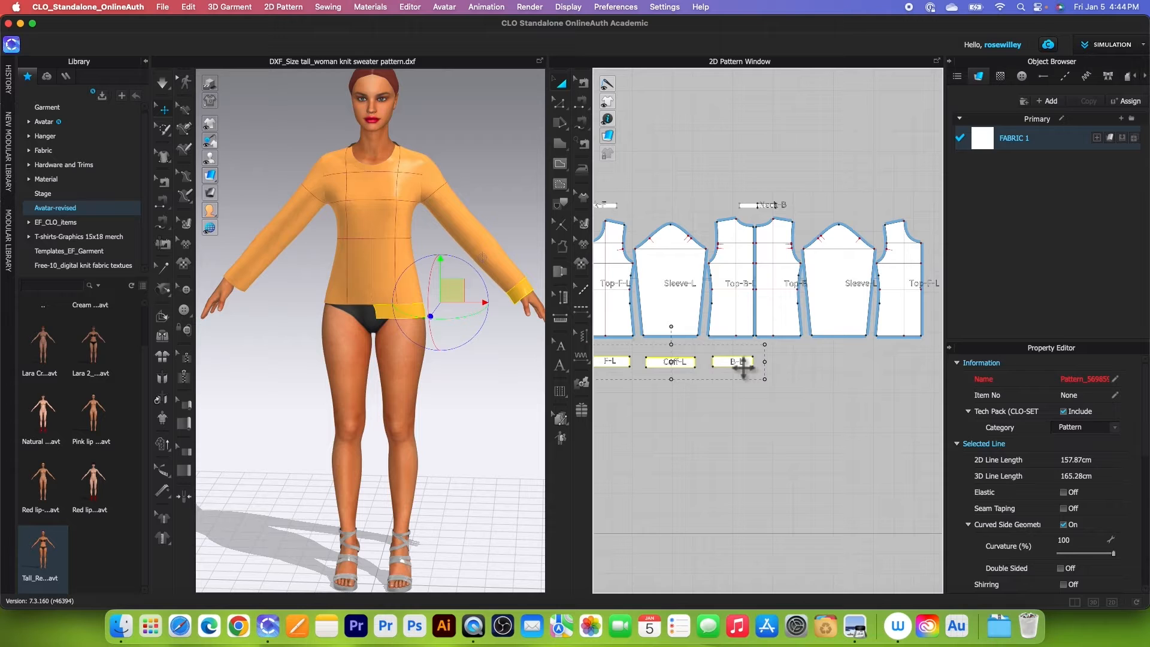
pyautogui.rightClick(742, 368)
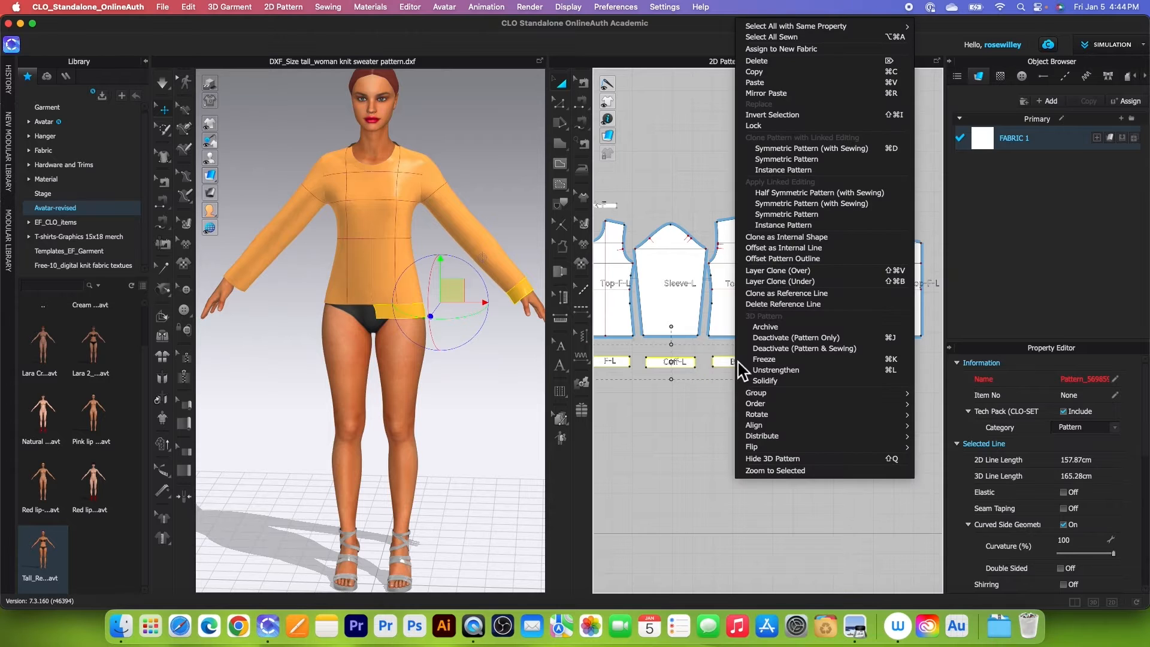
pyautogui.click(781, 150)
pyautogui.scroll(5, 845, 375)
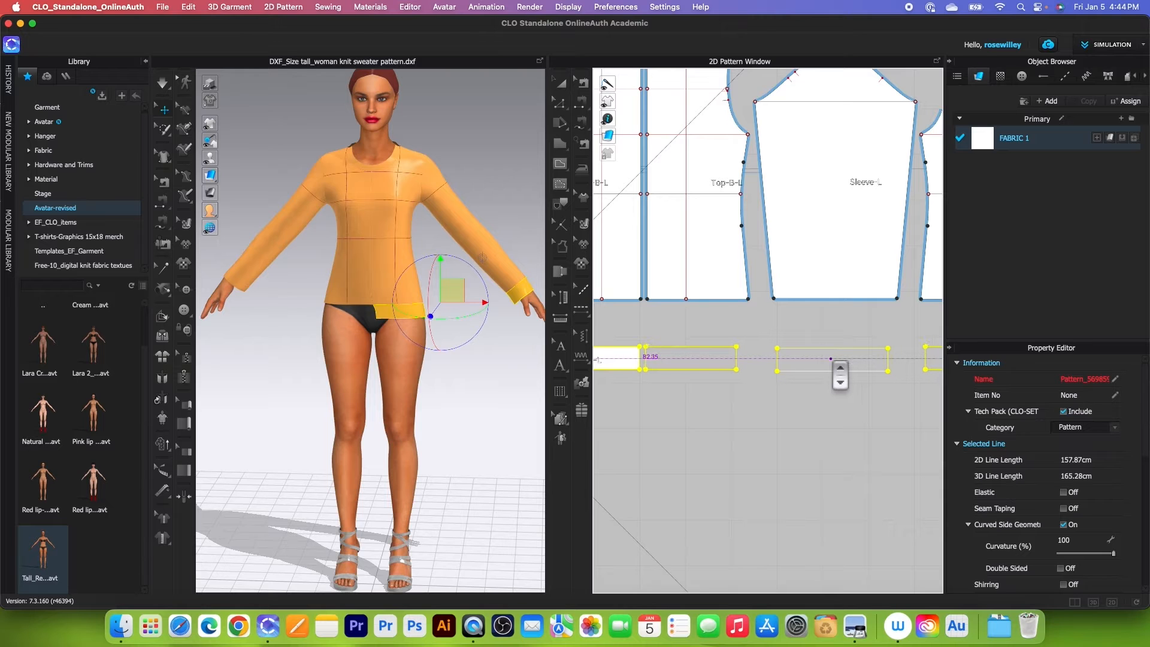
pyautogui.click(837, 368)
# Step: Simulate the garment briefly with the mirrored hem and cuff bands attached
pyautogui.scroll(-8, 770, 521)
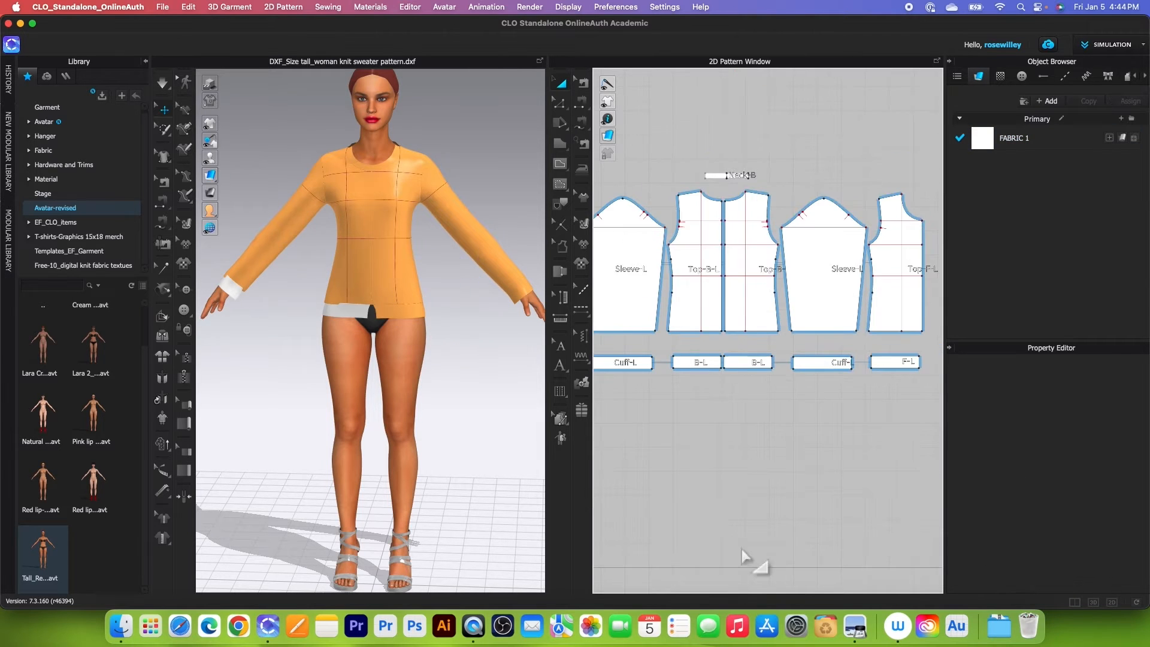
pyautogui.click(162, 85)
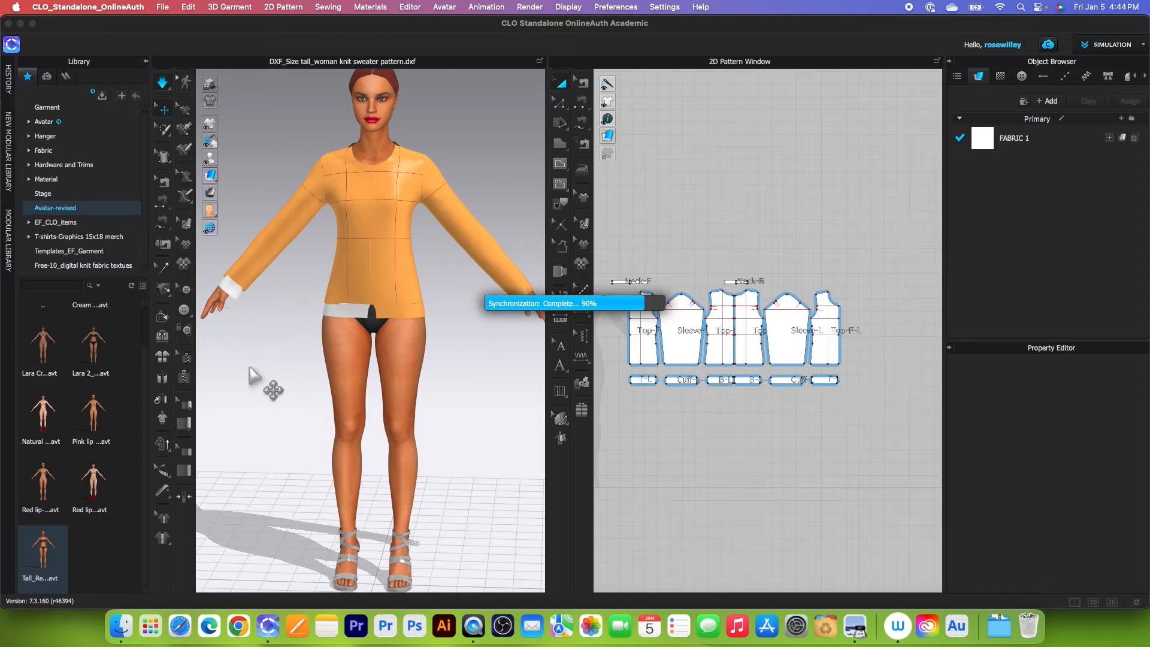
pyautogui.scroll(6, 457, 429)
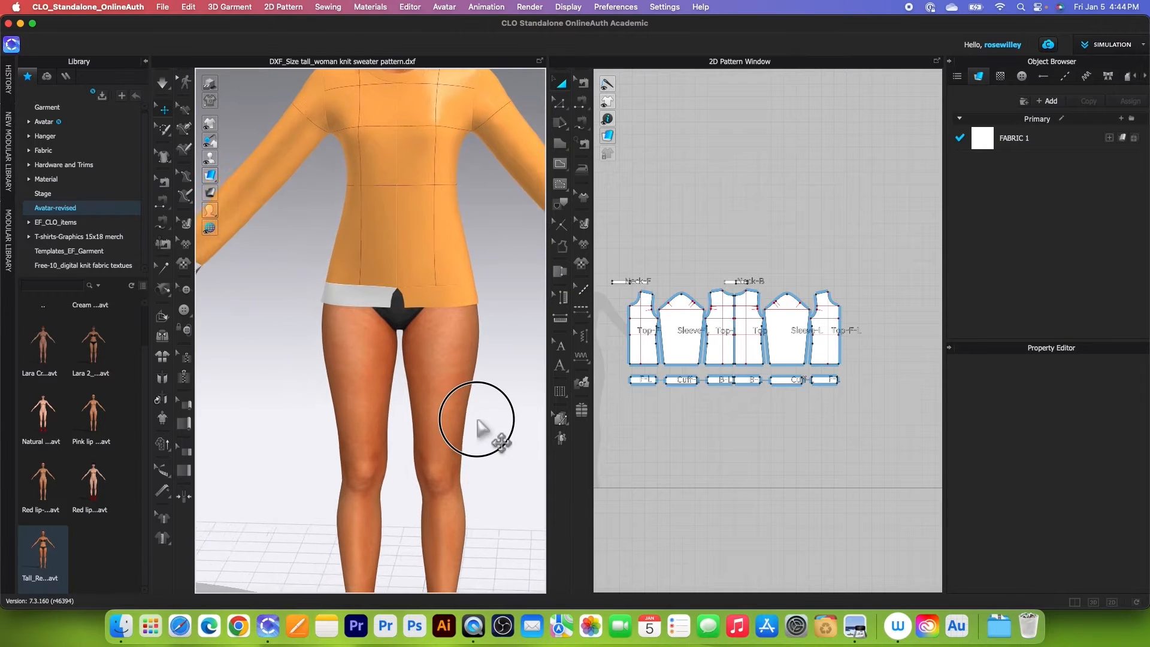
# Step: Use Segment Sewing to join the center-front edges of the two F-L hem bands in the 3D view
pyautogui.click(585, 105)
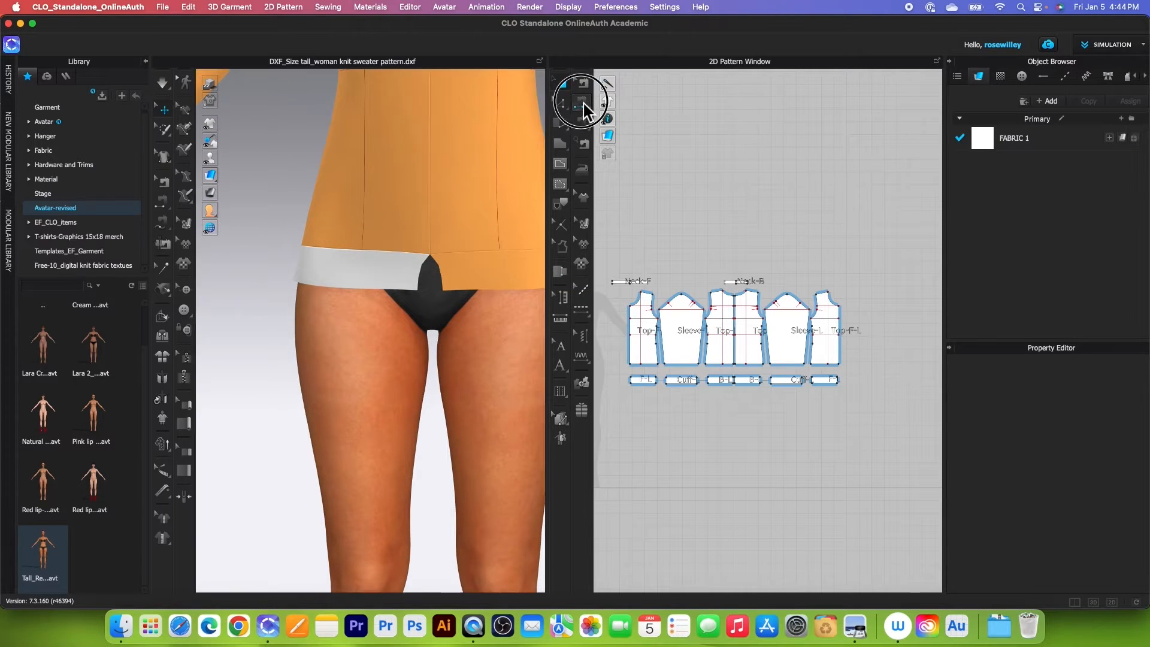
pyautogui.click(457, 248)
pyautogui.moveTo(449, 244); pyautogui.dragTo(411, 371, button='right')
pyautogui.click(410, 435)
pyautogui.click(449, 435)
# Step: Segment-sew the center-back edges of the two B-L hem bands together from the back view
pyautogui.scroll(-5, 450, 433)
pyautogui.moveTo(450, 430)
pyautogui.mouseDown(button='right')
pyautogui.moveTo(455, 417)
pyautogui.moveTo(362, 404)
pyautogui.moveTo(446, 423)
pyautogui.mouseUp(button='right')
pyautogui.press('8')
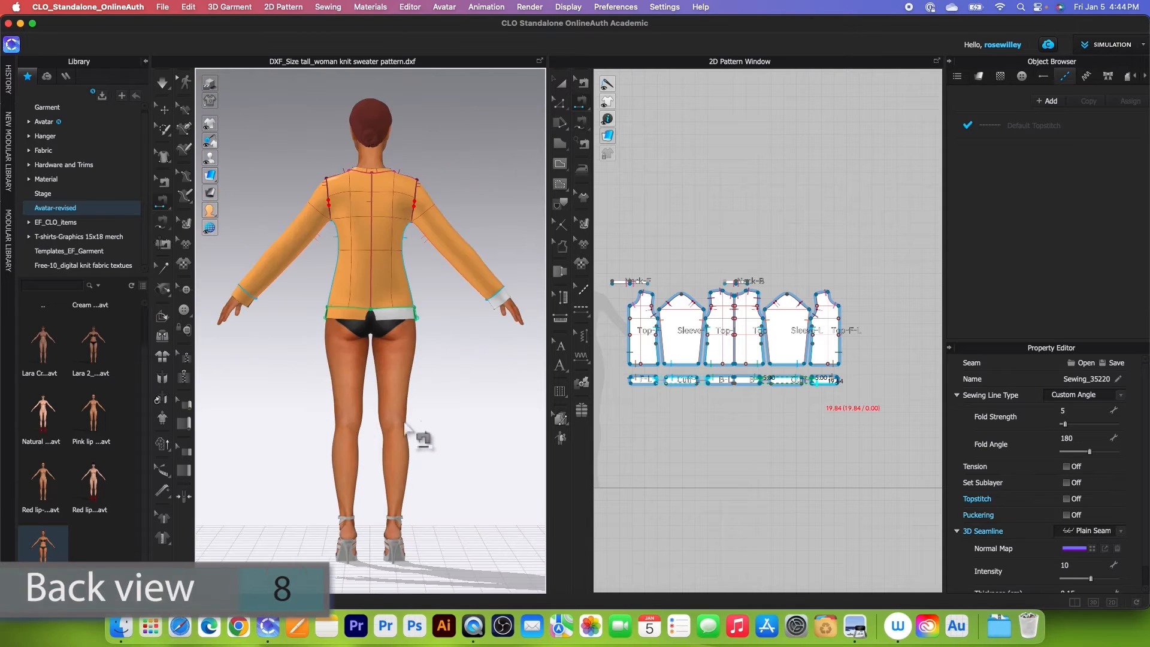
pyautogui.scroll(5, 410, 397)
pyautogui.click(374, 267)
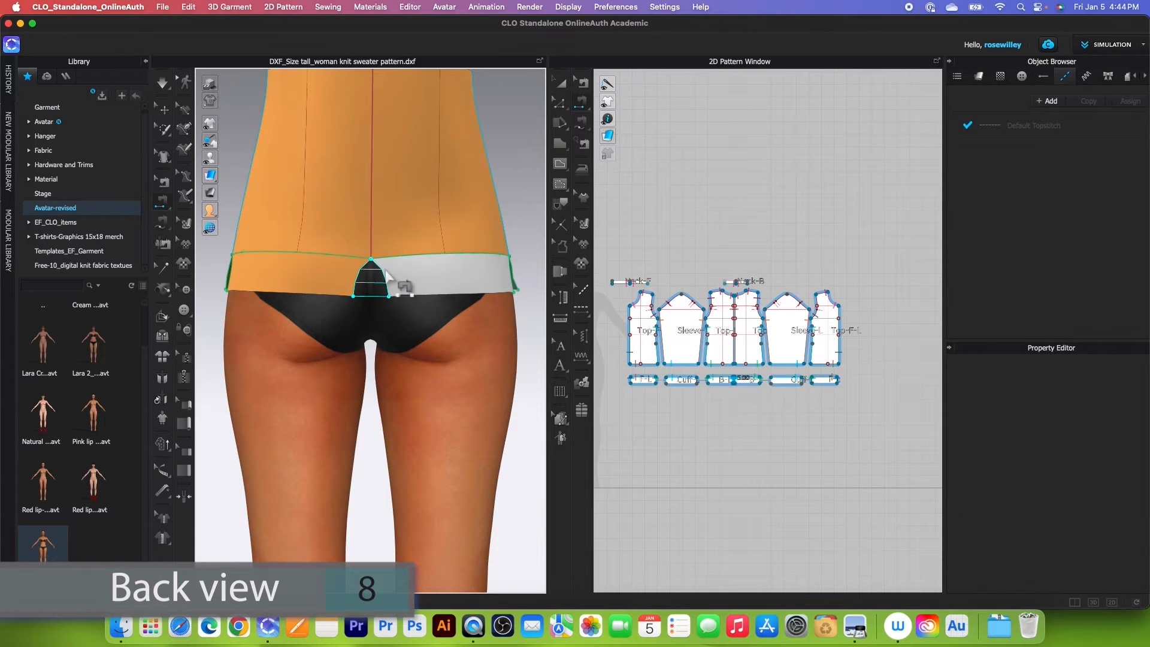
# Step: Segment-sew the short ends of Neck-F and Neck-B together at the avatar's left shoulder
pyautogui.scroll(-5, 396, 331)
pyautogui.moveTo(396, 330); pyautogui.dragTo(458, 338, button='right')
pyautogui.moveTo(459, 338); pyautogui.dragTo(443, 491, button='middle')
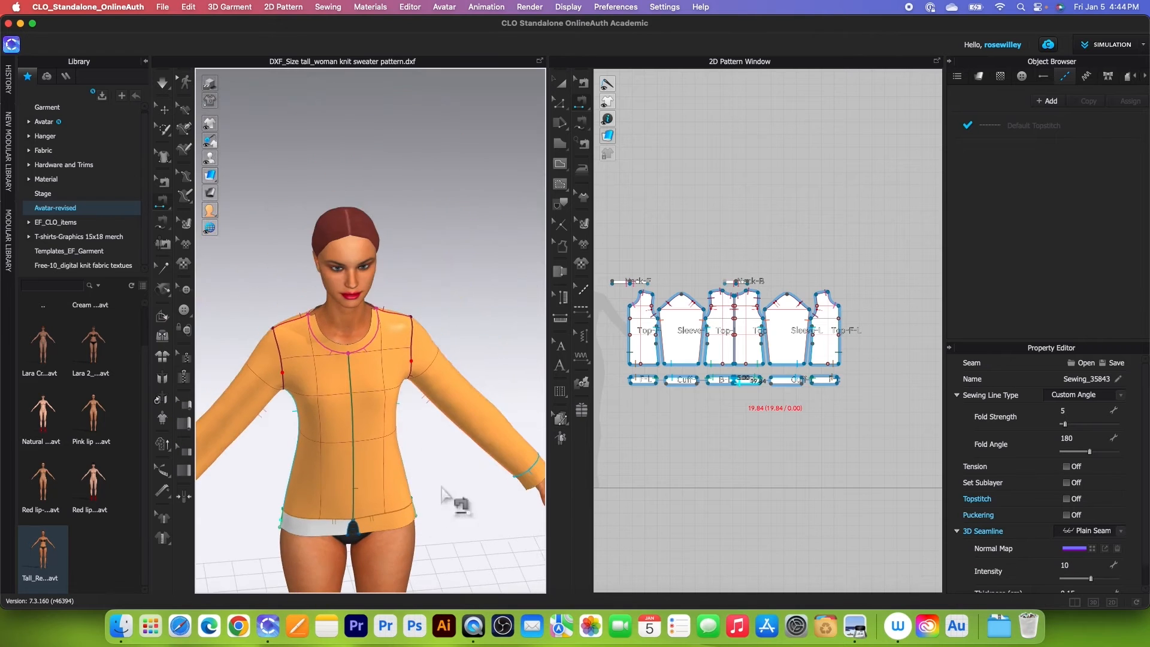
pyautogui.scroll(5, 474, 301)
pyautogui.moveTo(474, 301); pyautogui.dragTo(432, 237, button='right')
pyautogui.scroll(3, 422, 331)
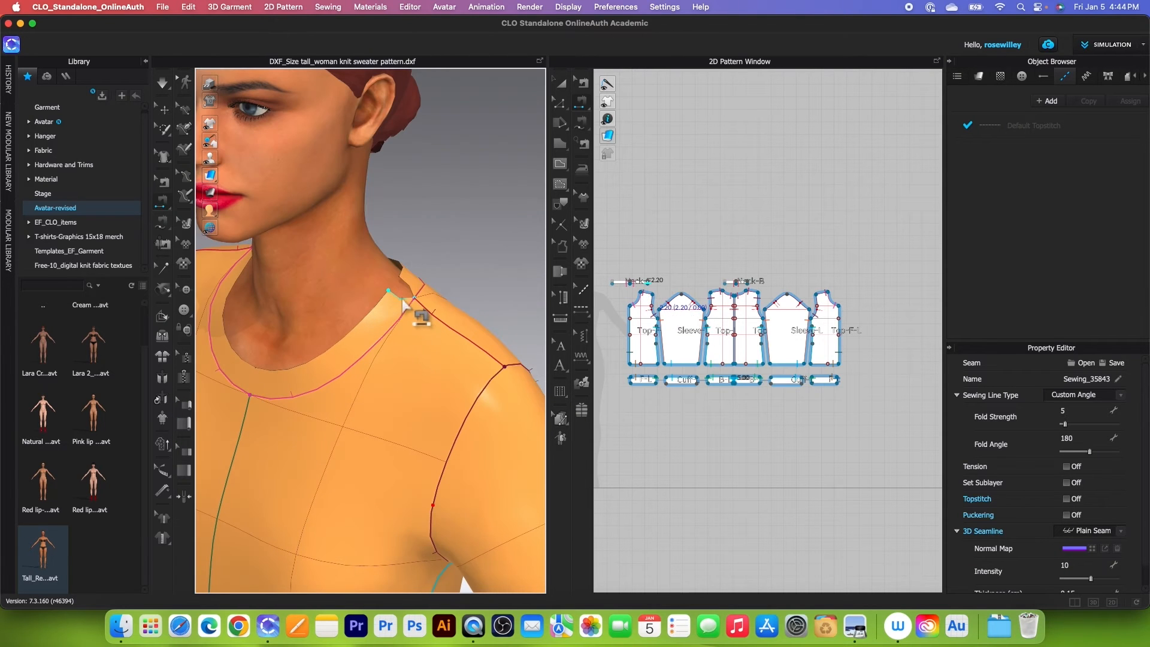
pyautogui.click(429, 312)
pyautogui.click(431, 307)
# Step: Simulate the garment with the closed hem and neck bands, stop the simulation and strengthen the mirrored hem and cuff bands
pyautogui.click(561, 83)
pyautogui.press('2')
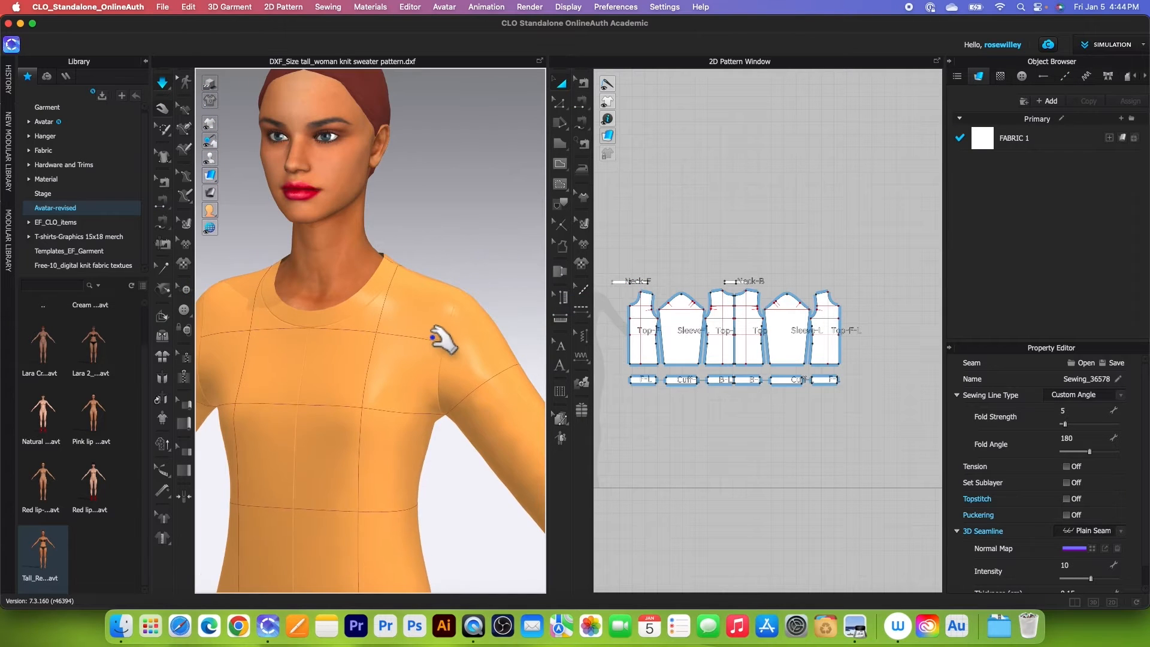
pyautogui.scroll(-5, 440, 336)
pyautogui.click(163, 109)
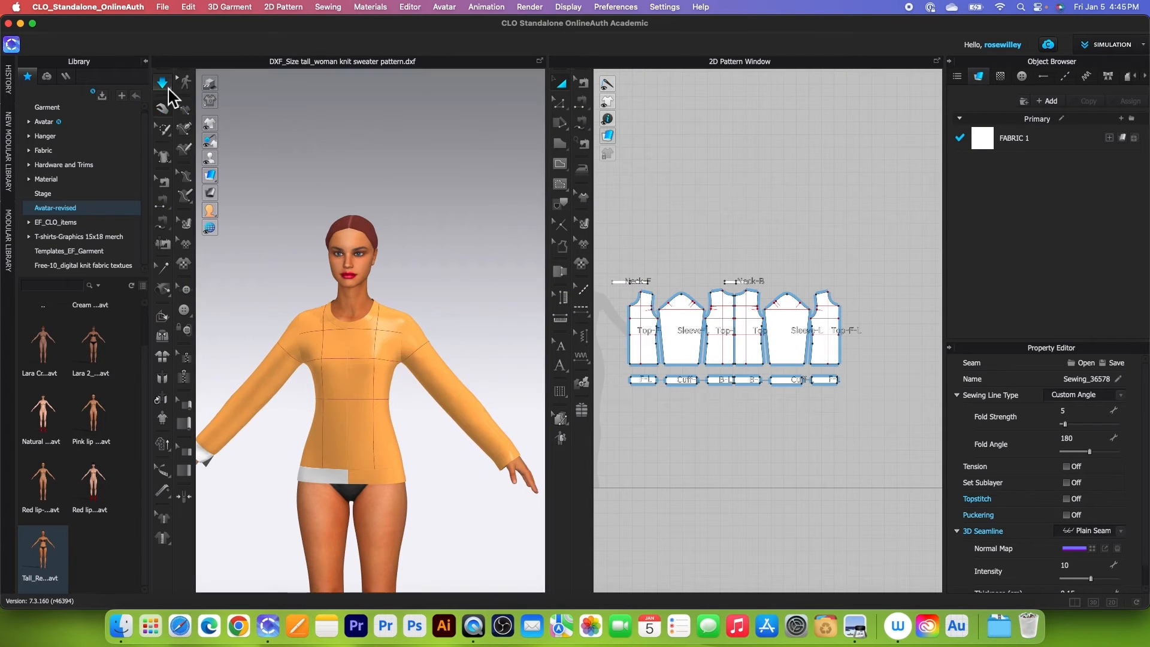
pyautogui.scroll(8, 688, 413)
pyautogui.click(580, 104)
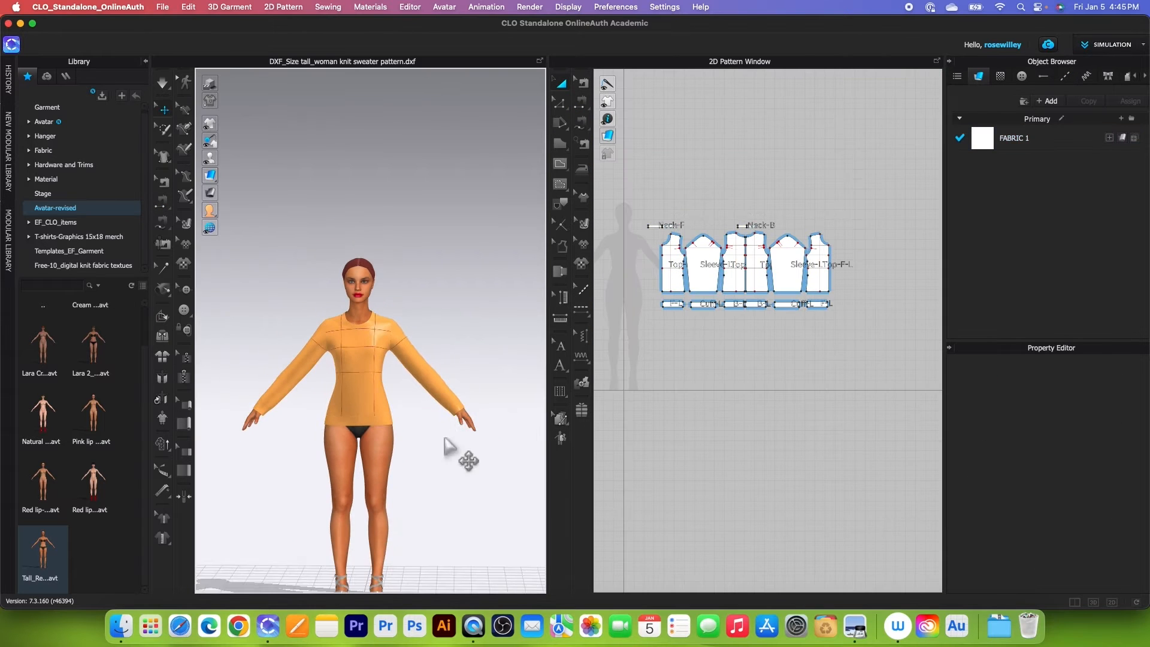
# Step: Select all pattern pieces in the 2D window and apply Unstrengthen to them
pyautogui.moveTo(636, 205); pyautogui.dragTo(826, 333)
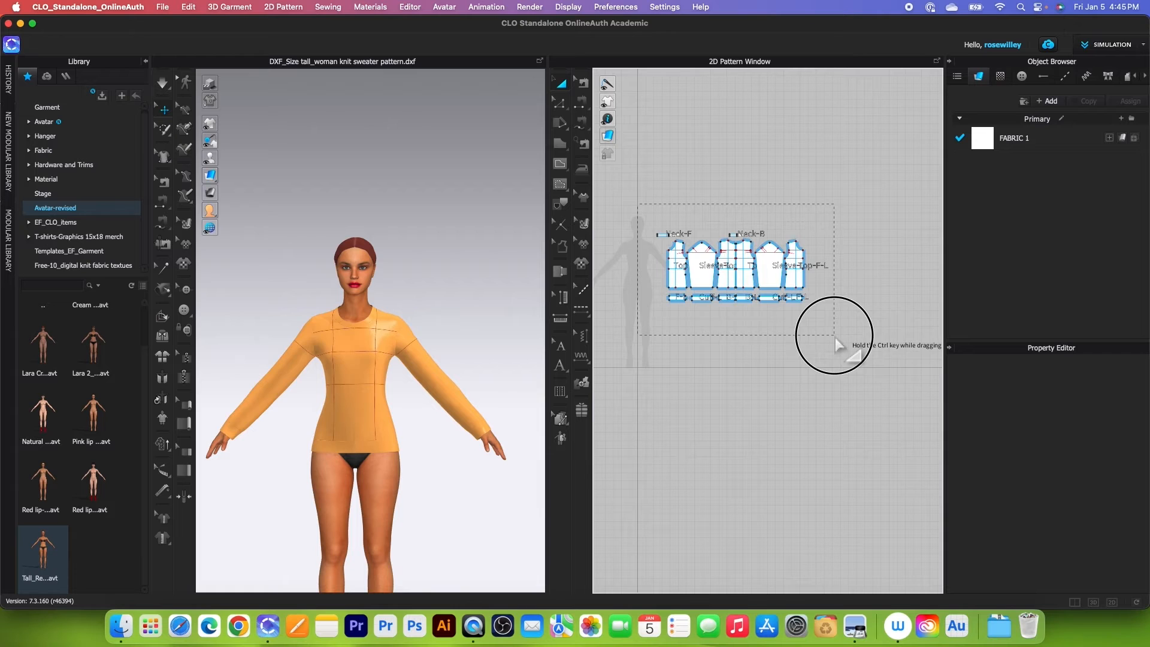
pyautogui.rightClick(775, 287)
pyautogui.click(859, 371)
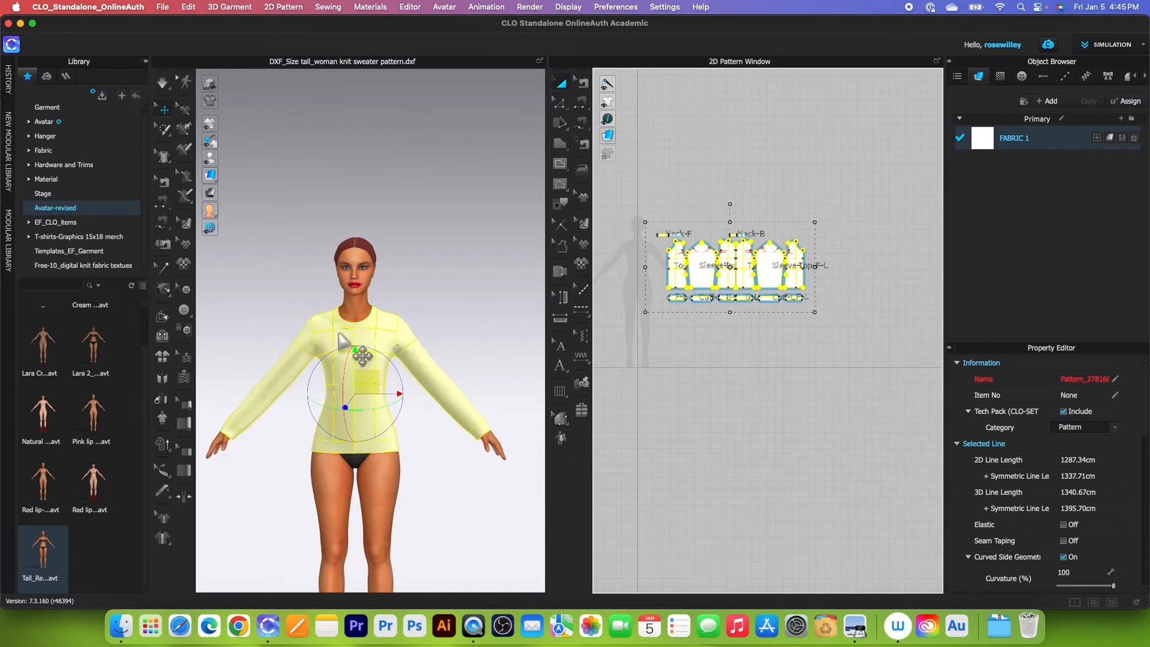
# Step: Simulate the unstrengthened sweater, stop the simulation and deselect the pattern pieces
pyautogui.scroll(-3, 473, 411)
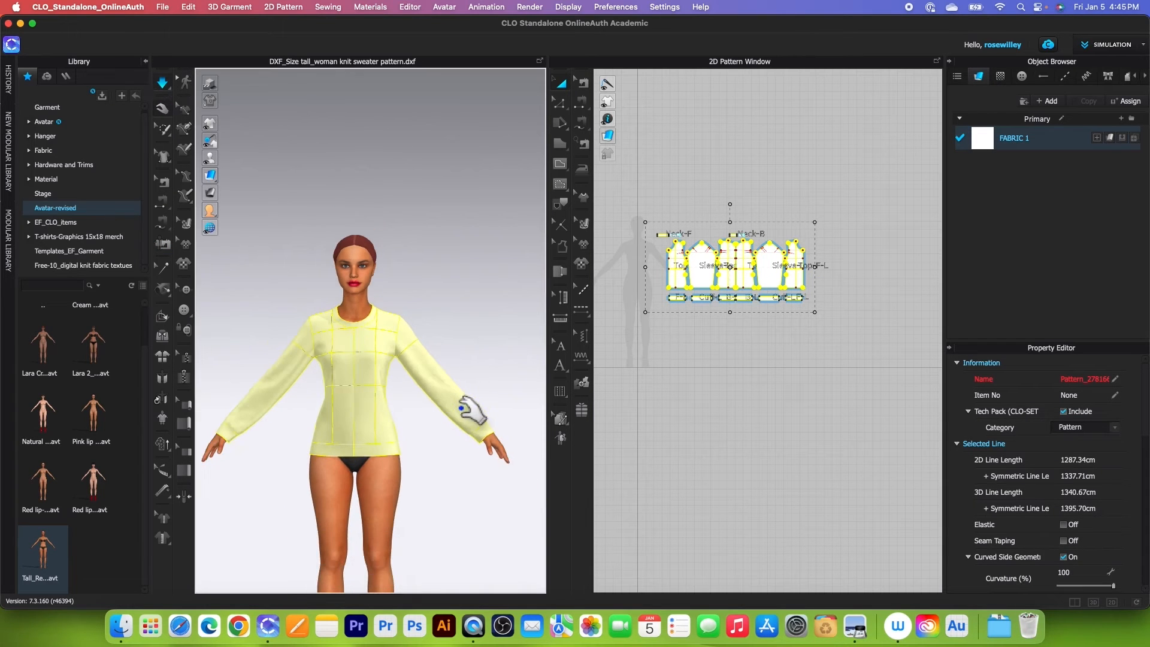
pyautogui.click(164, 110)
pyautogui.click(474, 326)
pyautogui.scroll(2, 464, 509)
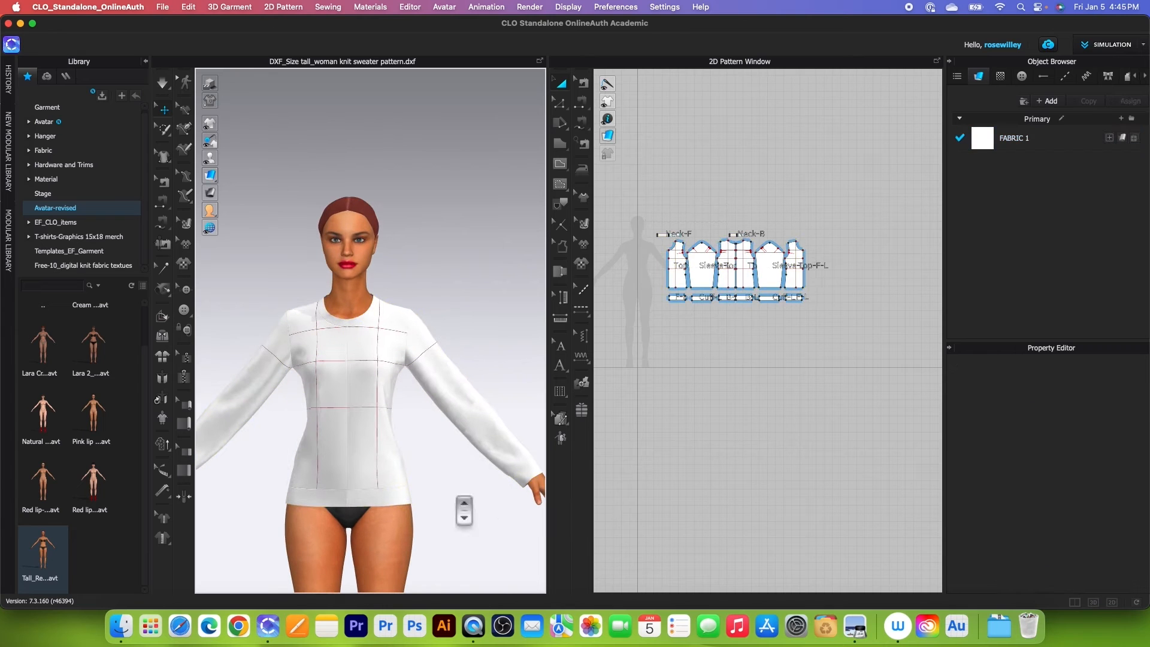
# Step: Hide the internal lines and the avatar in the 3D view so only the sweater is displayed
pyautogui.moveTo(211, 124)
pyautogui.click(281, 124)
pyautogui.scroll(-3, 442, 475)
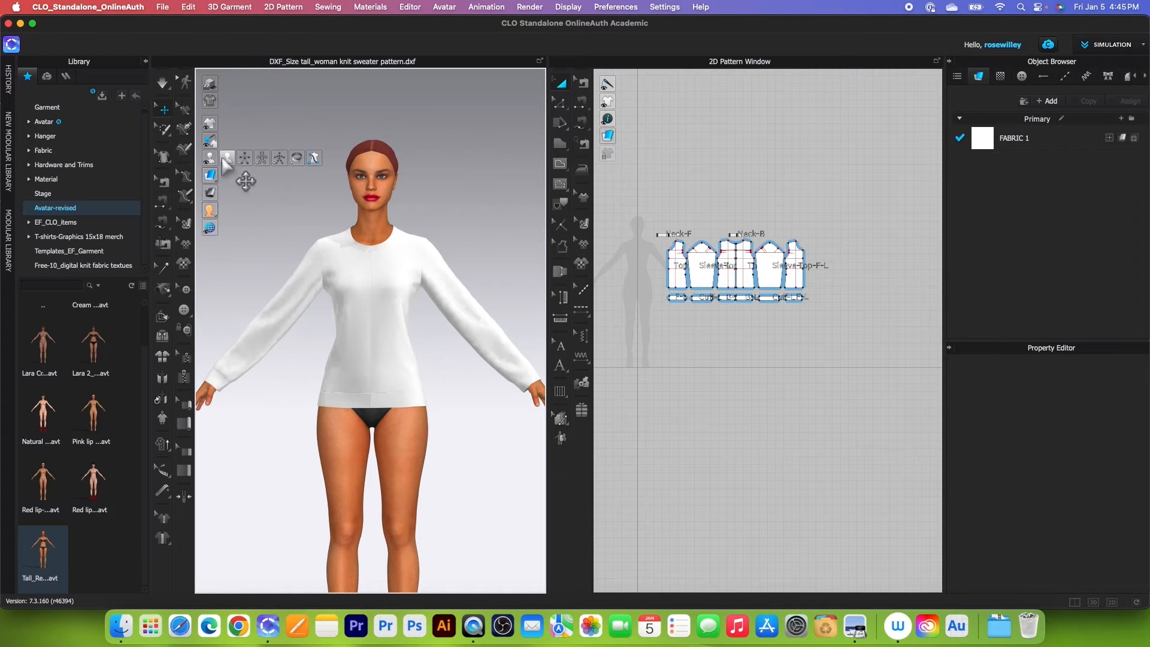
pyautogui.click(240, 158)
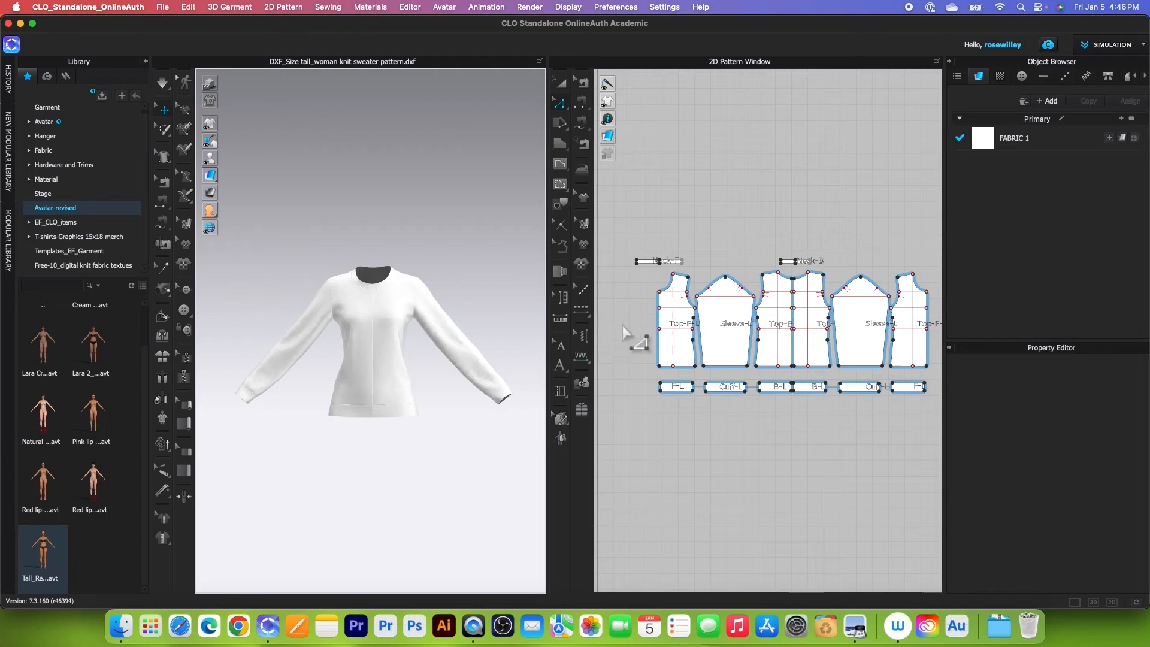
# Step: Select the upper edges of Neck-F and Neck-B with Edit Pattern and turn on Elastic with Strength 5 and Ratio 90
pyautogui.scroll(8, 652, 262)
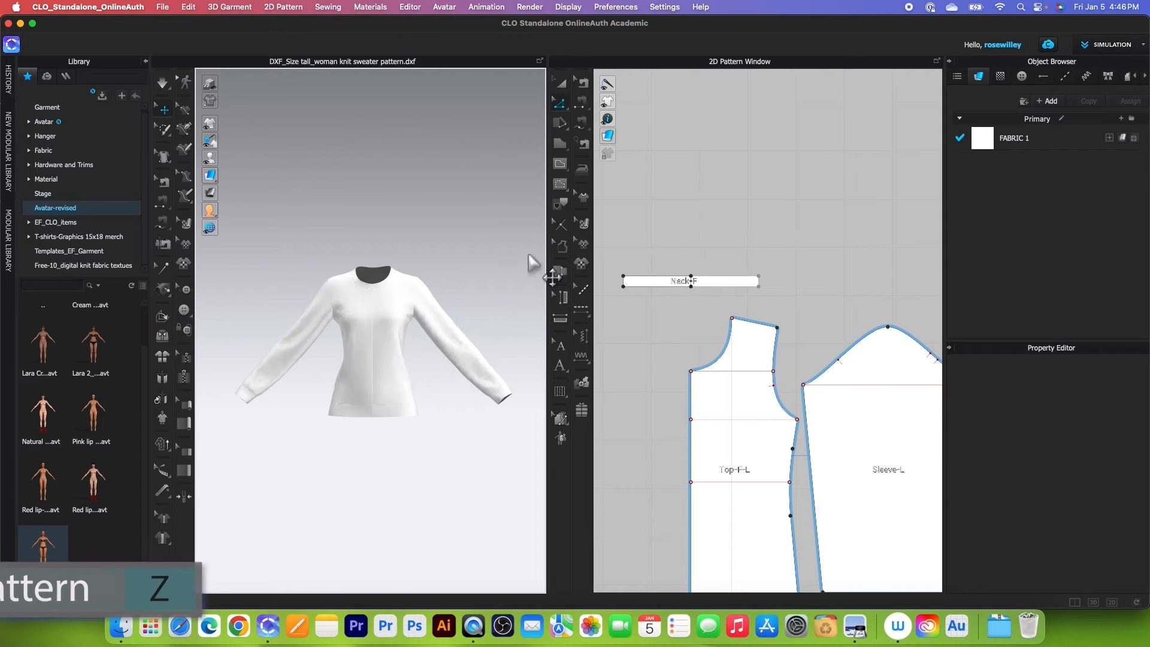
pyautogui.click(562, 105)
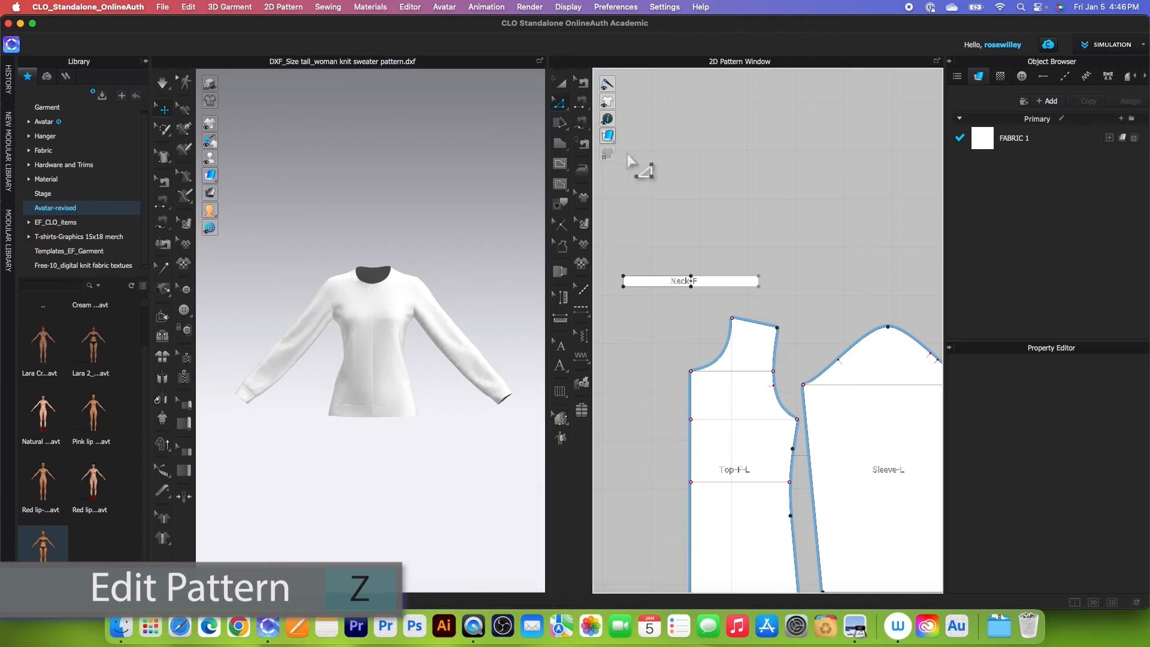
pyautogui.click(658, 277)
pyautogui.scroll(-6, 667, 290)
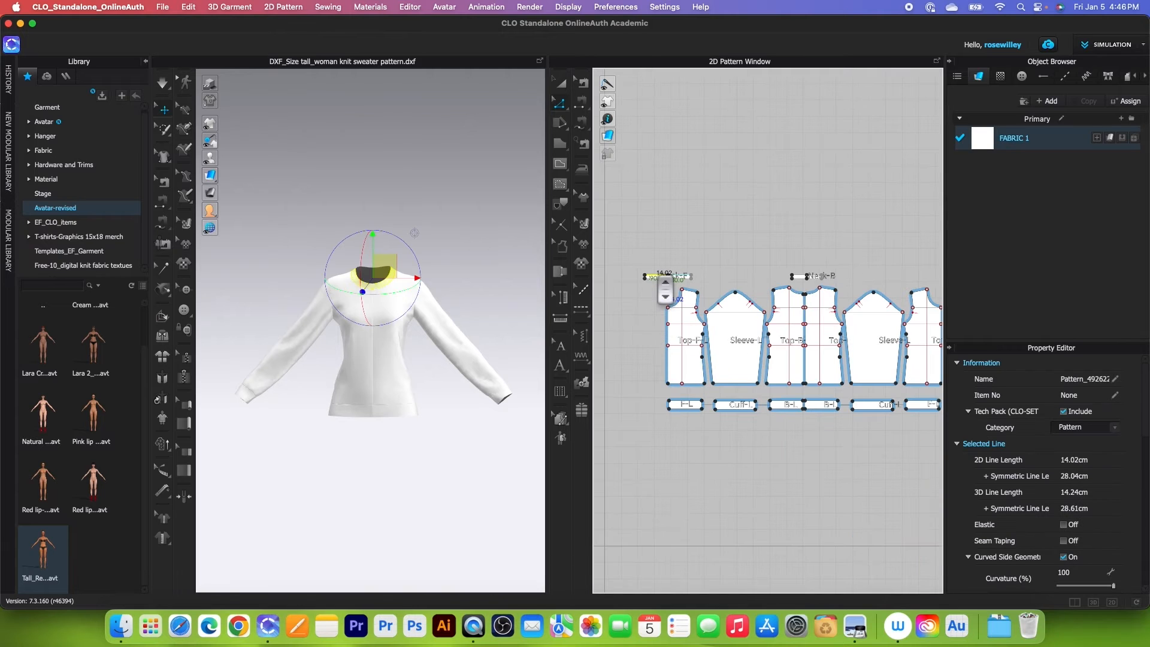
pyautogui.scroll(6, 665, 286)
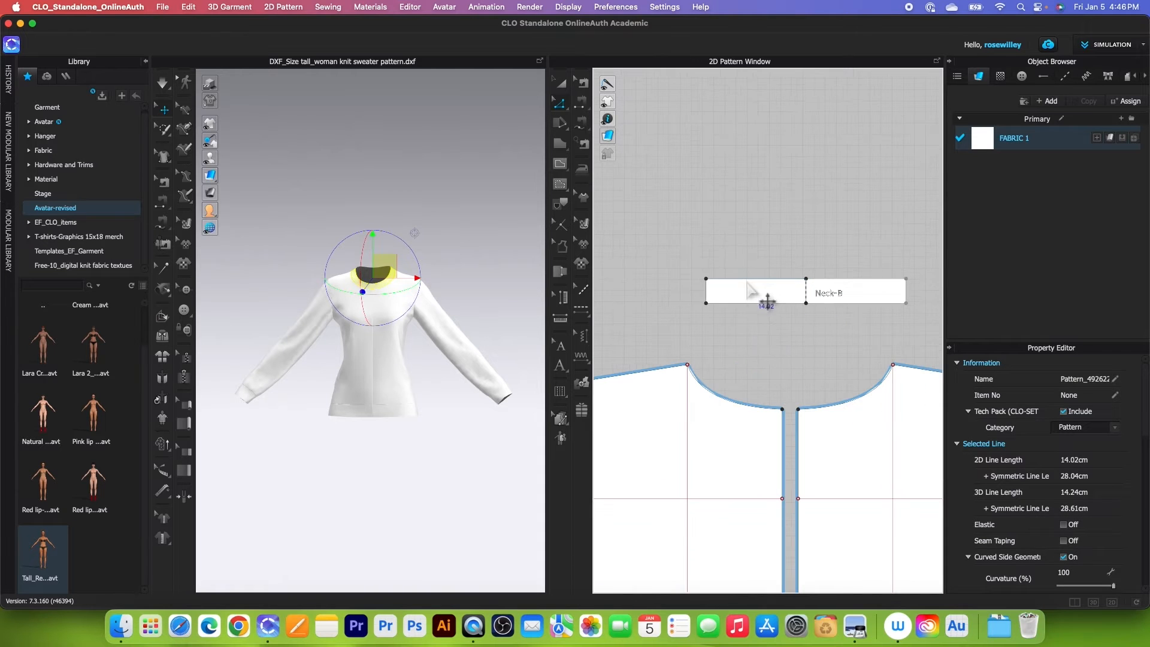
pyautogui.keyDown('shift'); pyautogui.click(751, 280); pyautogui.keyUp('shift')
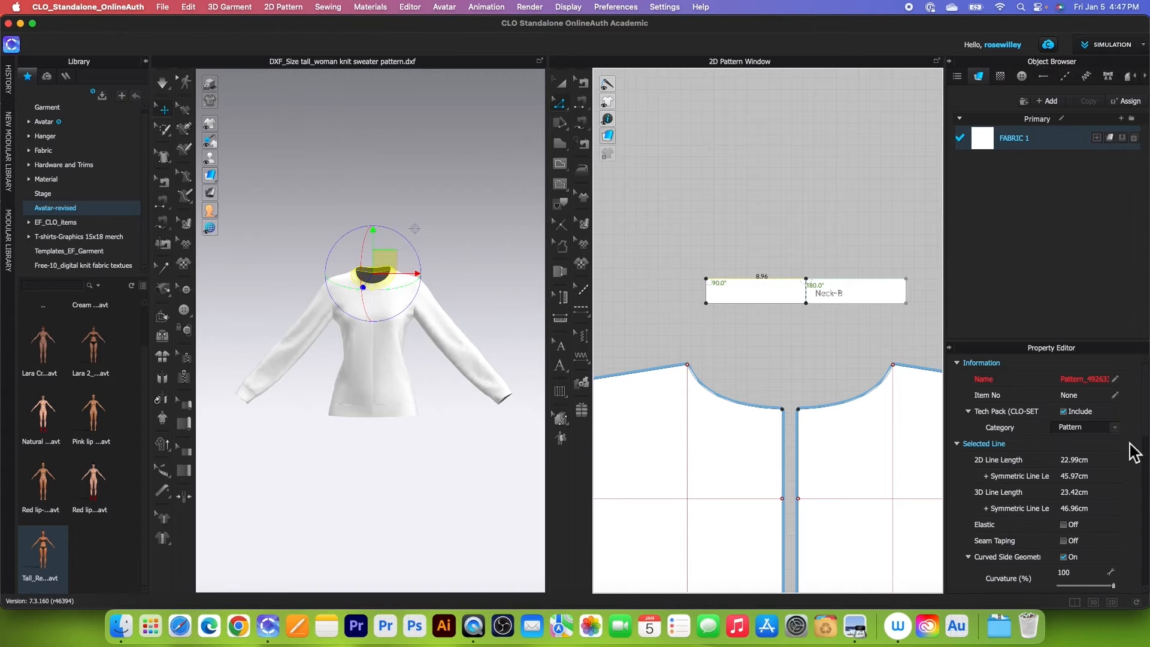
pyautogui.scroll(-3, 1091, 514)
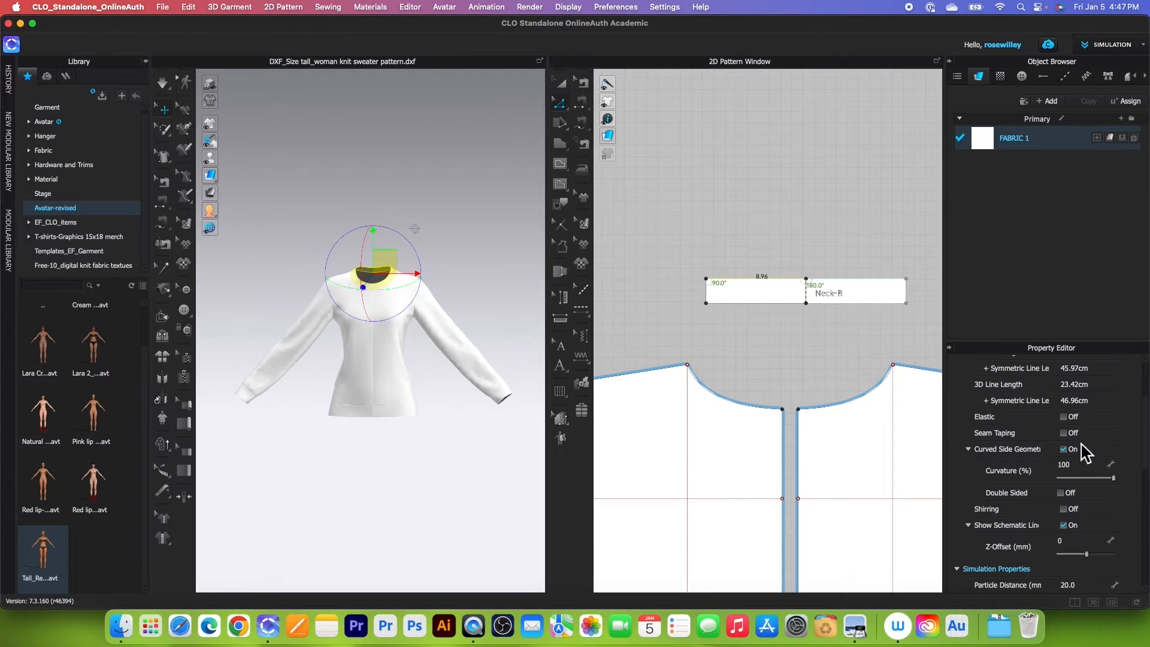
pyautogui.click(1063, 417)
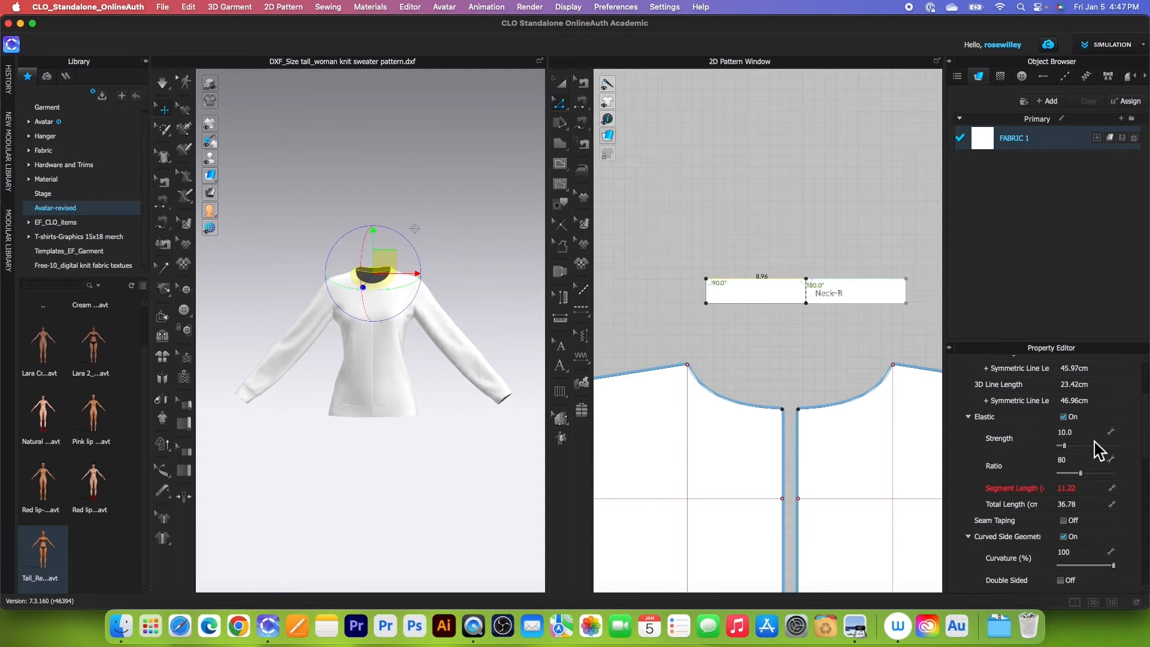
pyautogui.click(1083, 433)
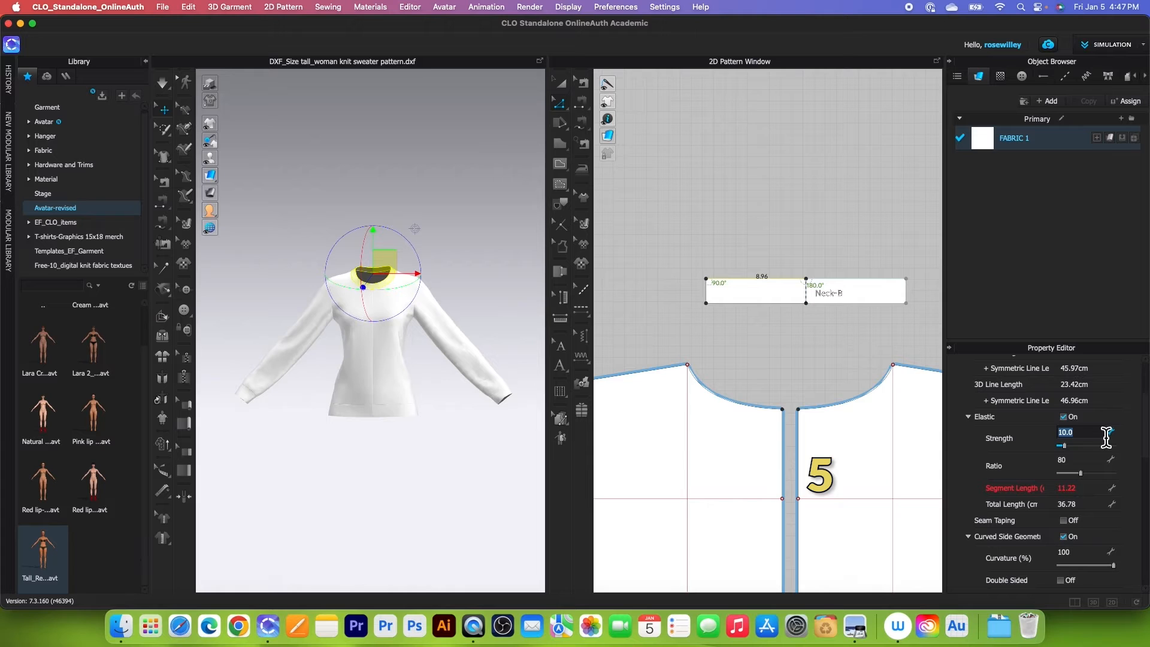
pyautogui.press('Return')
pyautogui.click(1081, 463)
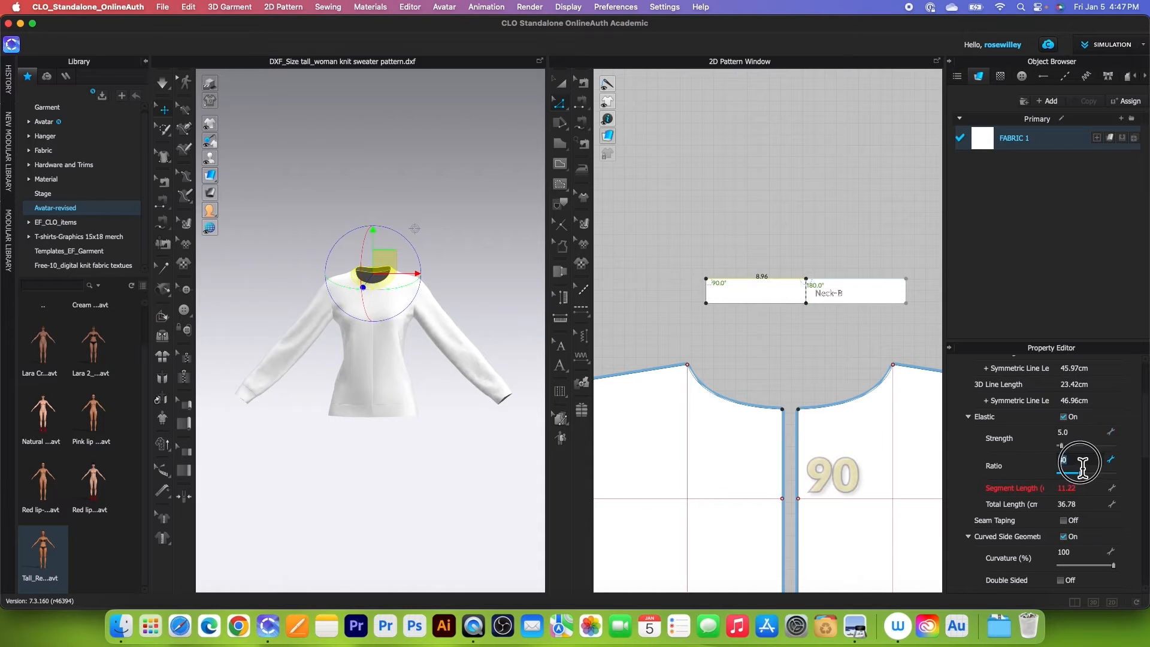
pyautogui.press('Return')
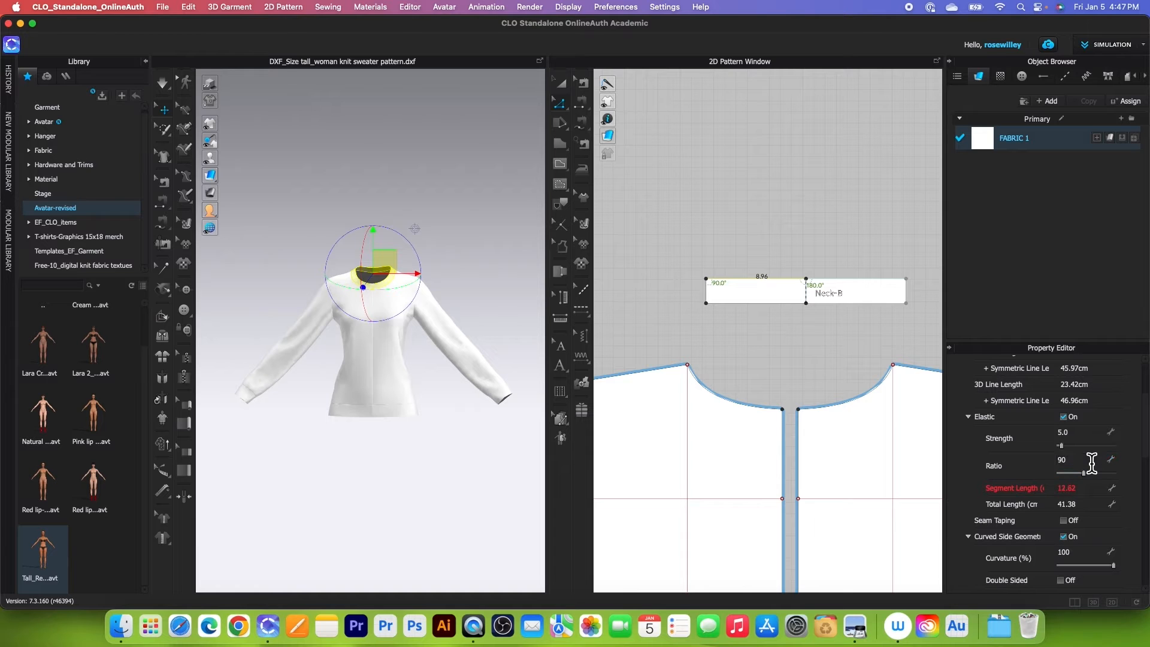
# Step: Simulate the sweater with the elastic neck bands, stop the simulation and clear the selection
pyautogui.scroll(5, 369, 327)
pyautogui.click(162, 83)
pyautogui.scroll(-1, 413, 299)
pyautogui.click(165, 84)
pyautogui.scroll(-3, 346, 360)
pyautogui.click(458, 404)
pyautogui.scroll(-2, 458, 405)
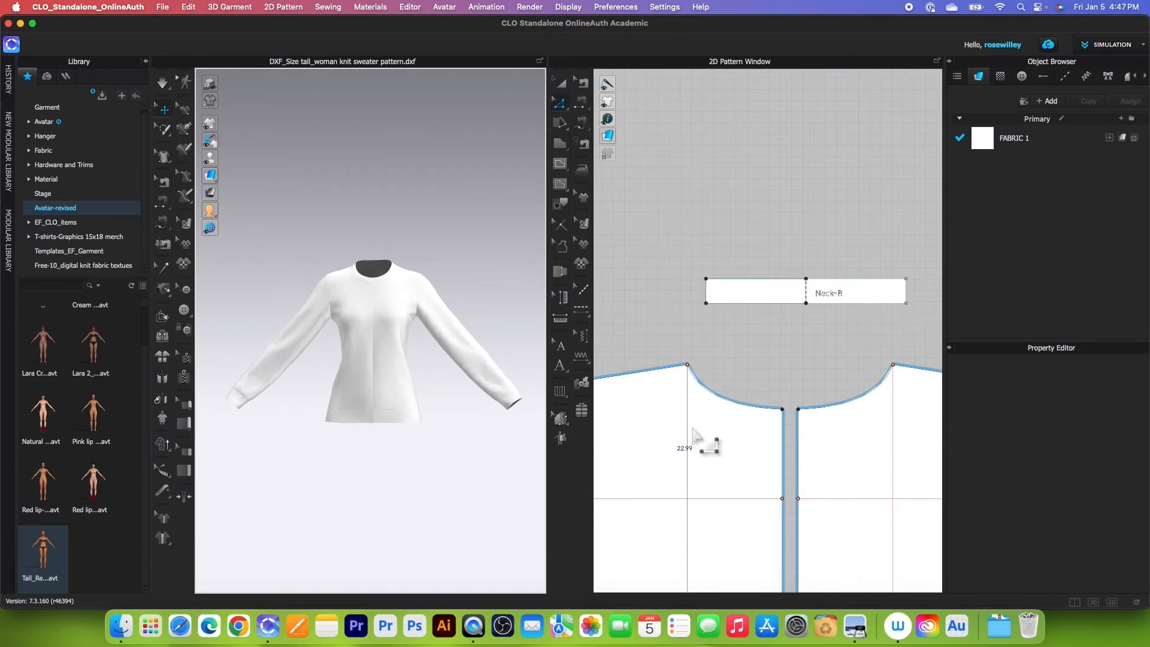
# Step: Select the lower edges of the F-L, Cuff-L and B-L bands and turn on Elastic with Strength 2 and Ratio 95
pyautogui.scroll(-5, 742, 344)
pyautogui.scroll(-5, 742, 345)
pyautogui.scroll(5, 705, 449)
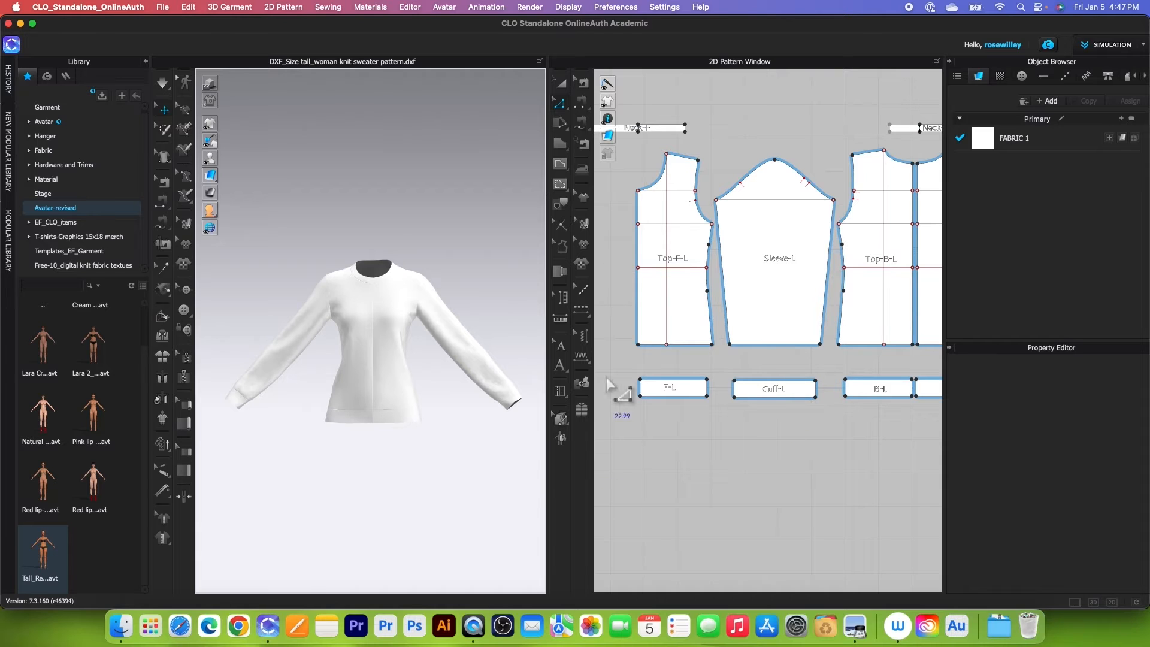
pyautogui.click(671, 397)
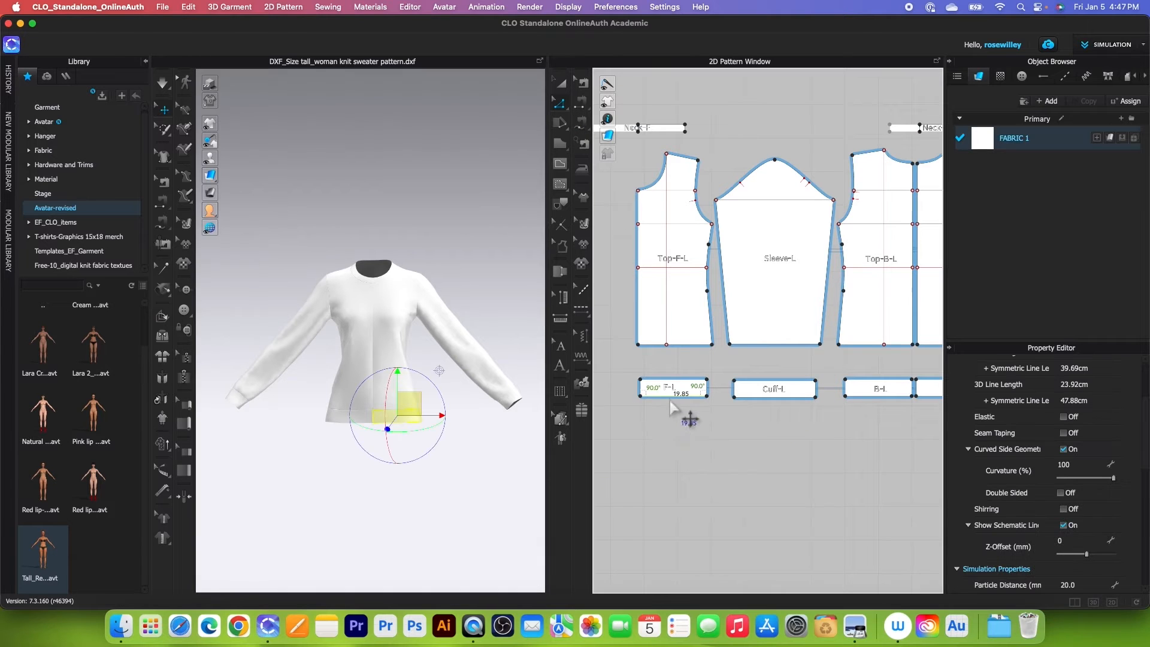
pyautogui.keyDown('shift'); pyautogui.click(763, 397); pyautogui.keyUp('shift')
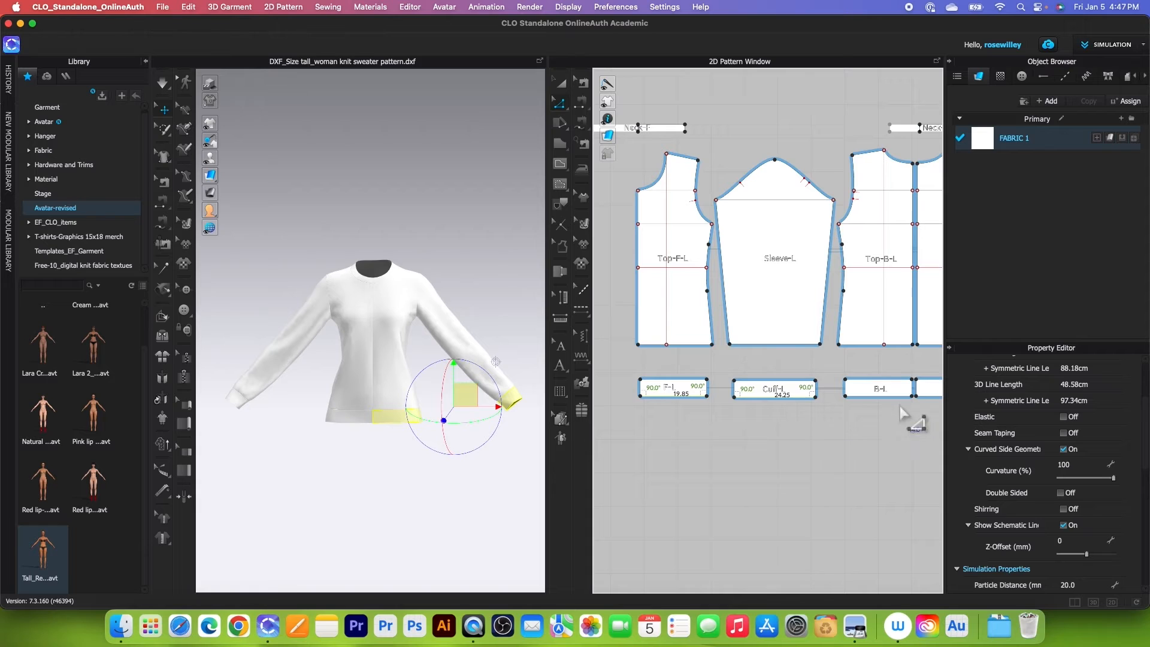
pyautogui.keyDown('shift'); pyautogui.click(875, 398); pyautogui.keyUp('shift')
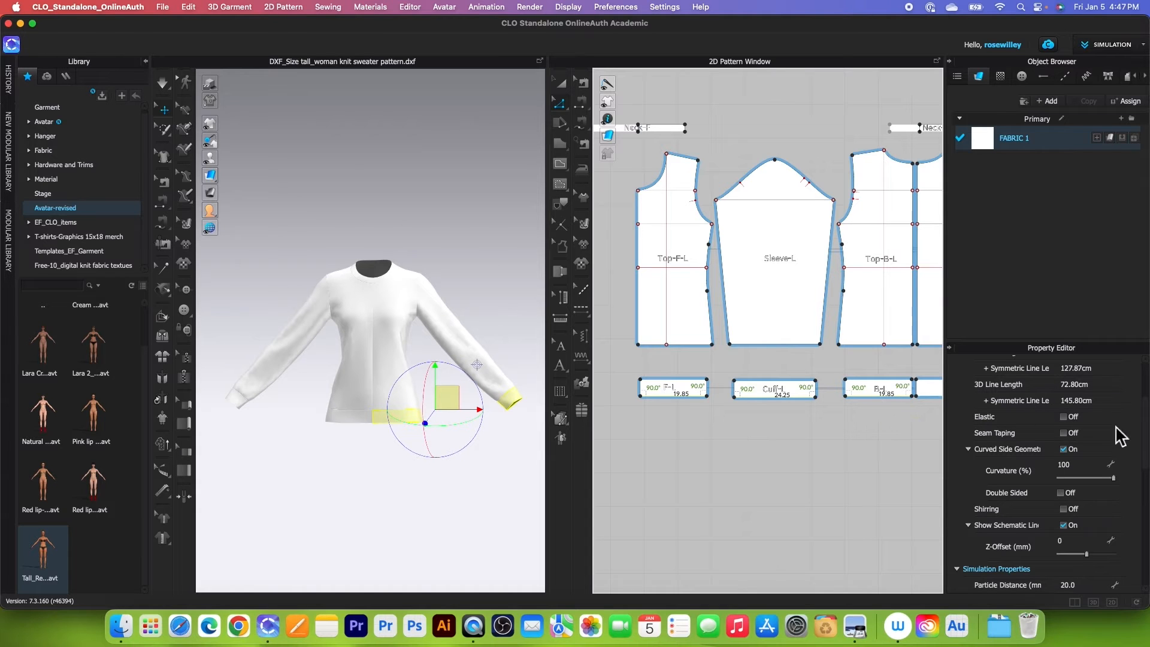
pyautogui.click(1065, 417)
pyautogui.click(1087, 436)
pyautogui.write('2')
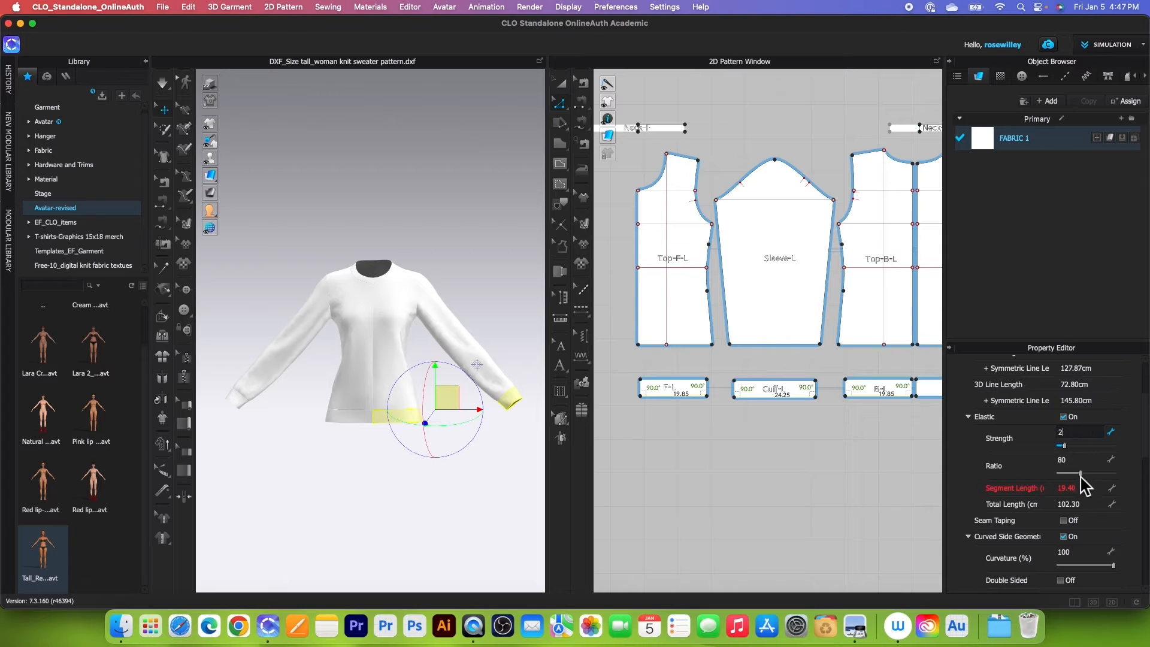
pyautogui.click(1085, 461)
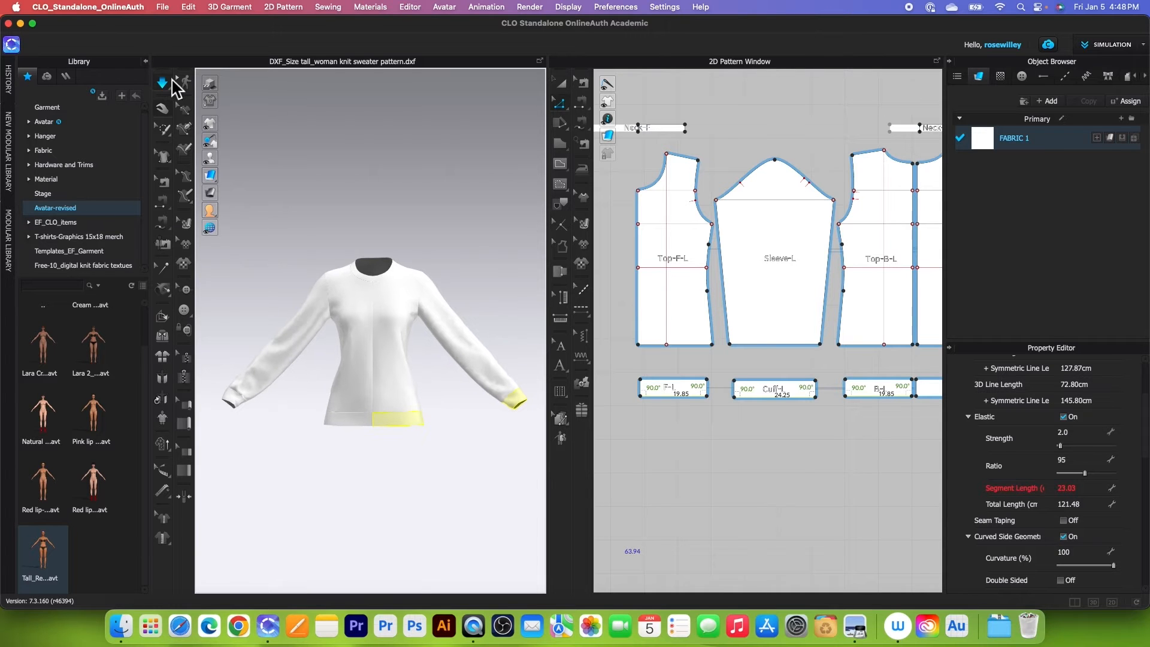
# Step: Simulate the sweater with the elastic hem bands and cuffs, and stop the simulation
pyautogui.click(162, 83)
pyautogui.scroll(-3, 686, 345)
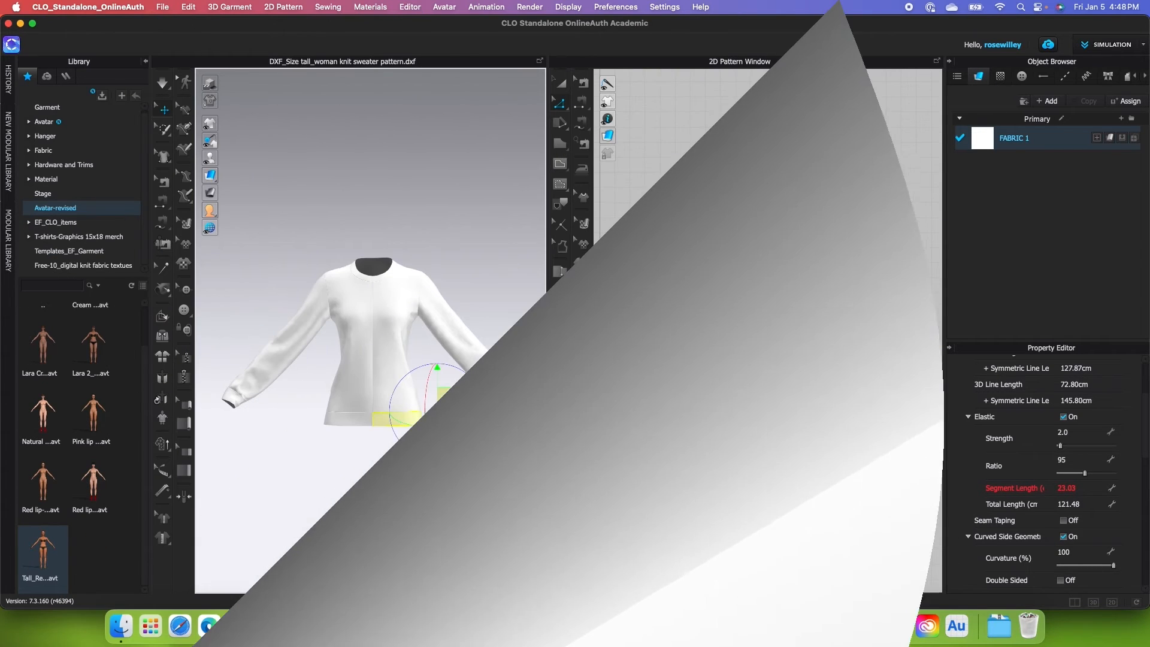
pyautogui.scroll(-2, 819, 246)
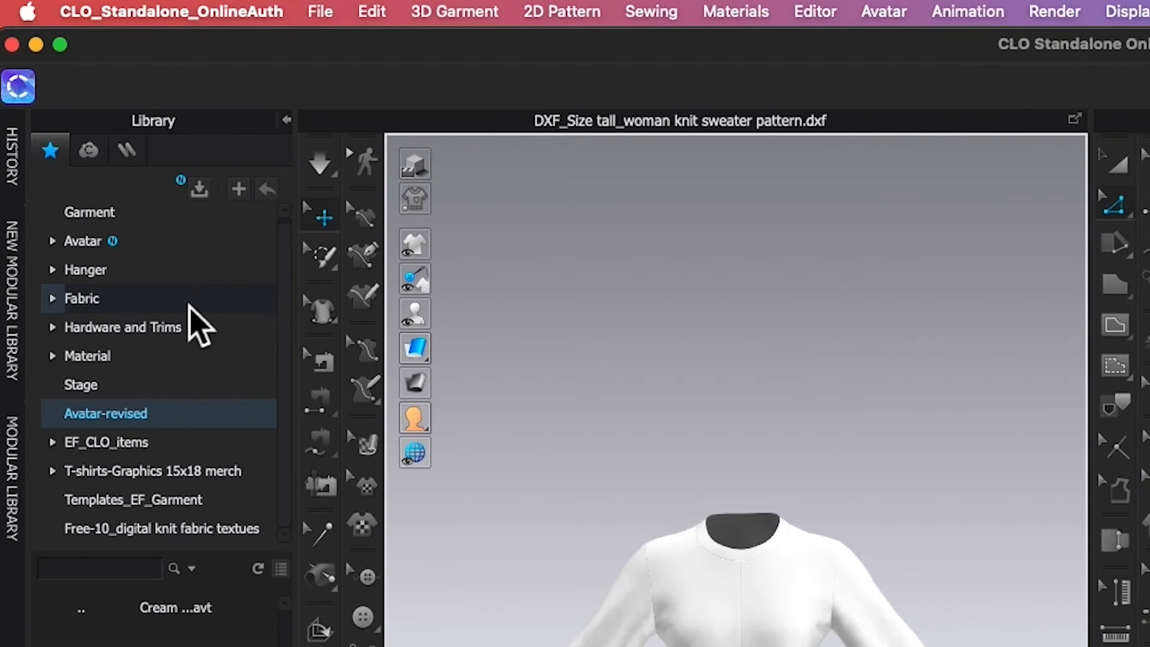
# Step: Search the Fabric library for "knit", list the files by name and apply Knit_Fleece_Terry to FABRIC 1
pyautogui.click(189, 304)
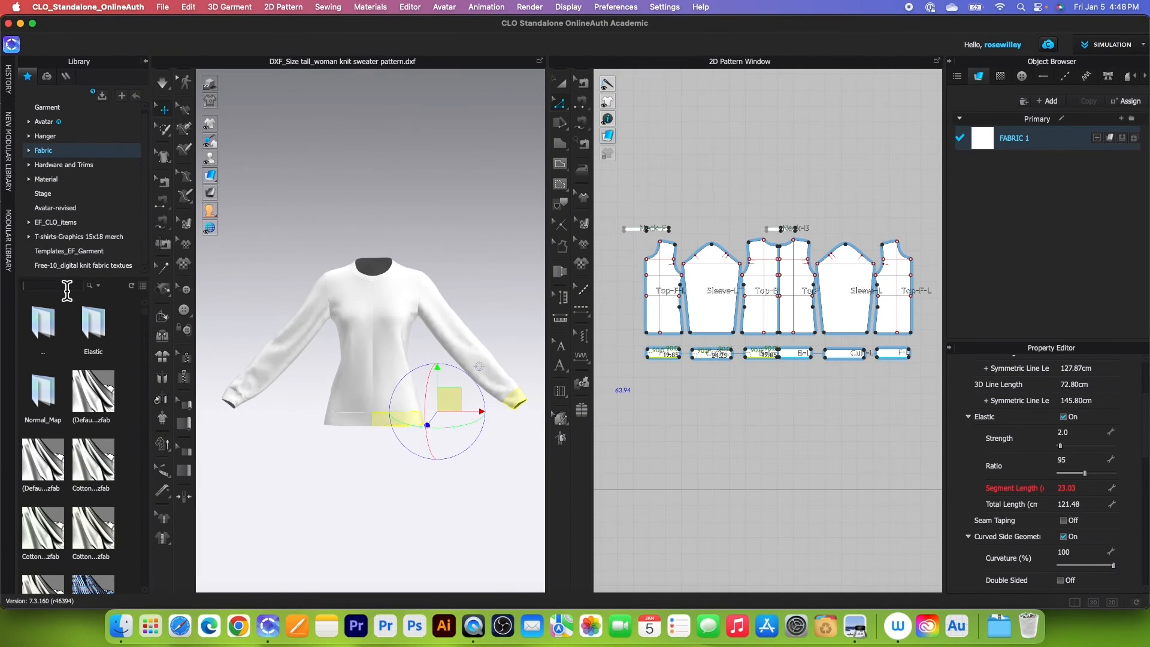
pyautogui.write('knit')
pyautogui.press('Return')
pyautogui.scroll(-10, 102, 479)
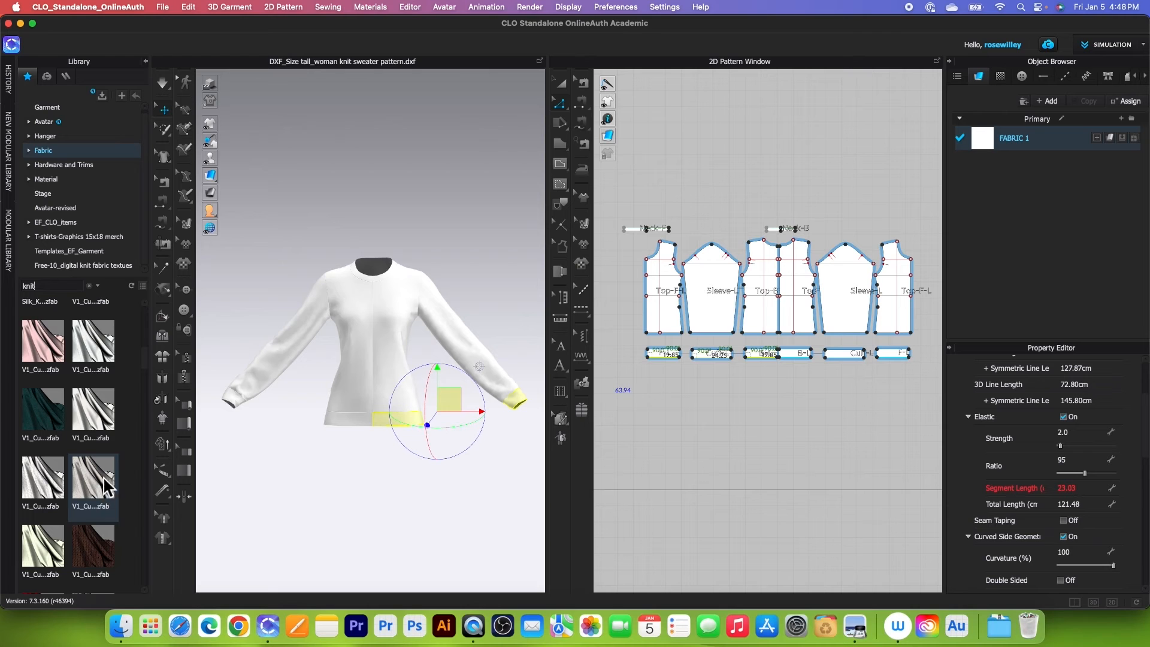
pyautogui.click(144, 288)
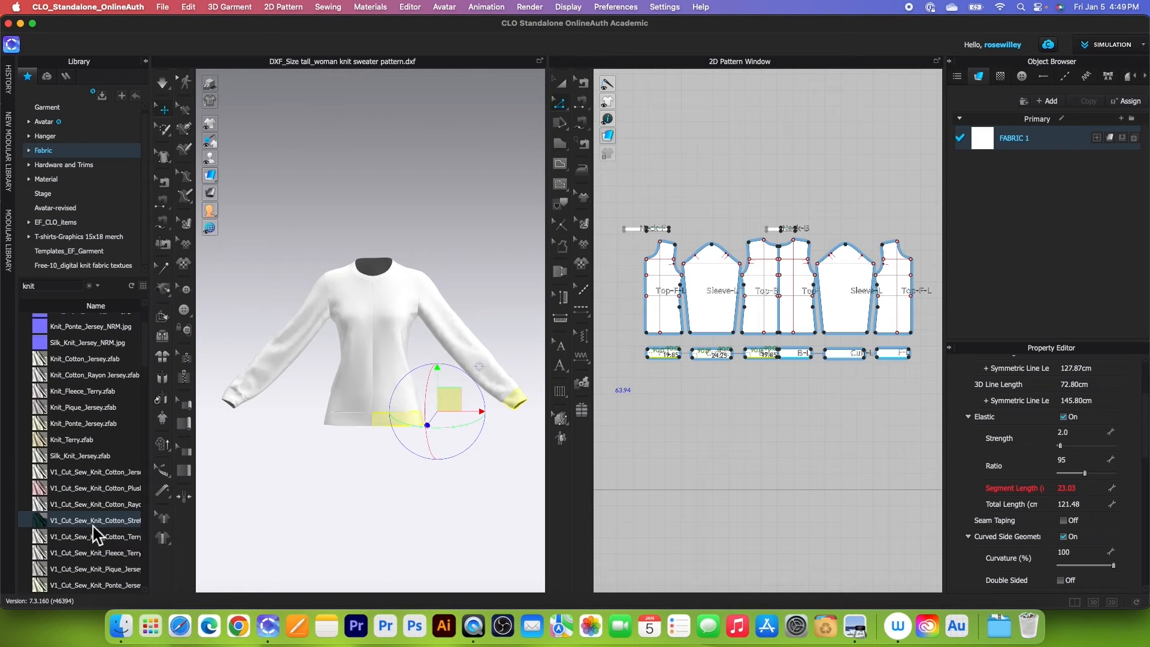
pyautogui.click(80, 396)
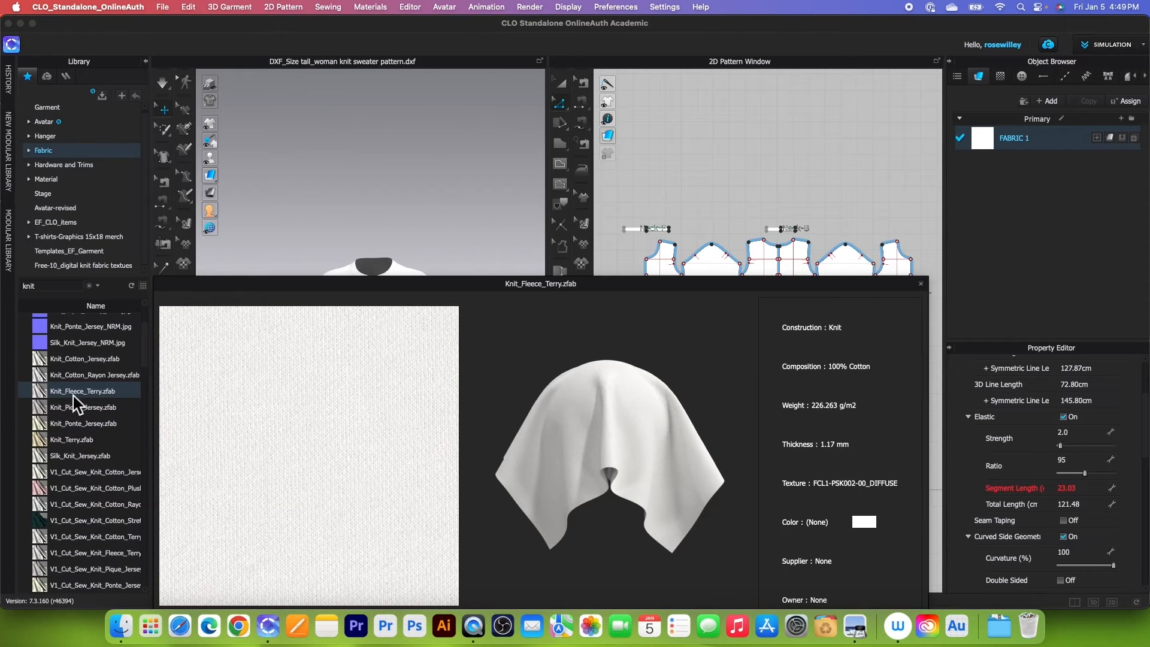
pyautogui.moveTo(44, 397); pyautogui.dragTo(1011, 140)
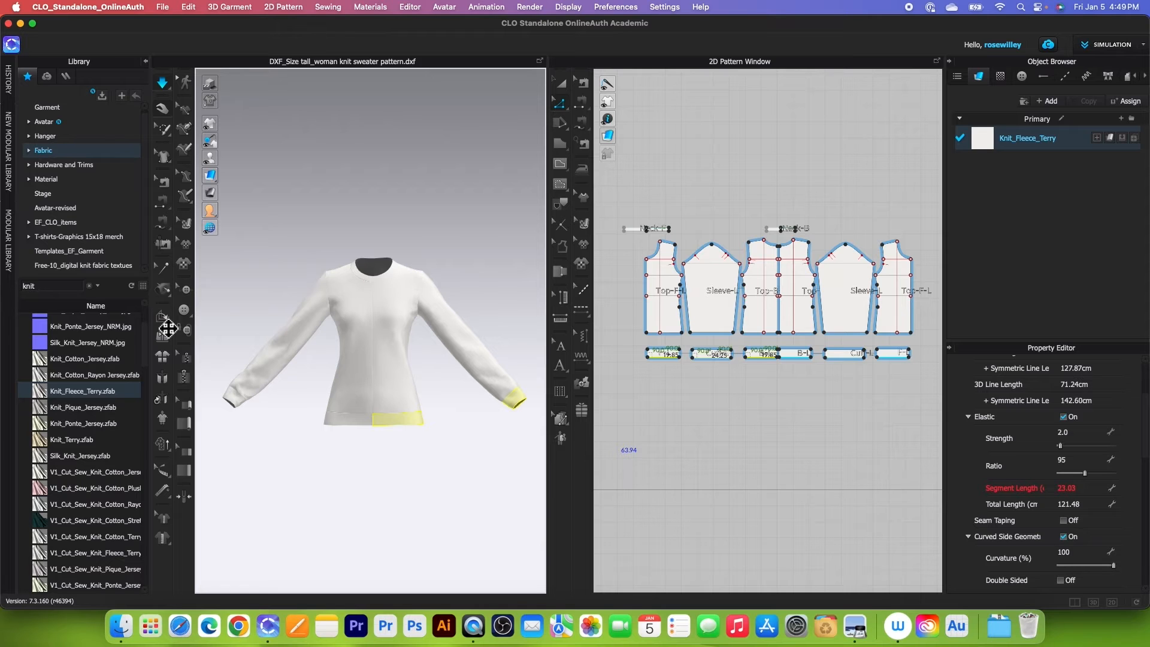
# Step: Rename the fleece terry fabric as Sweater, duplicate it and name the copy Trims
pyautogui.doubleClick(1042, 150)
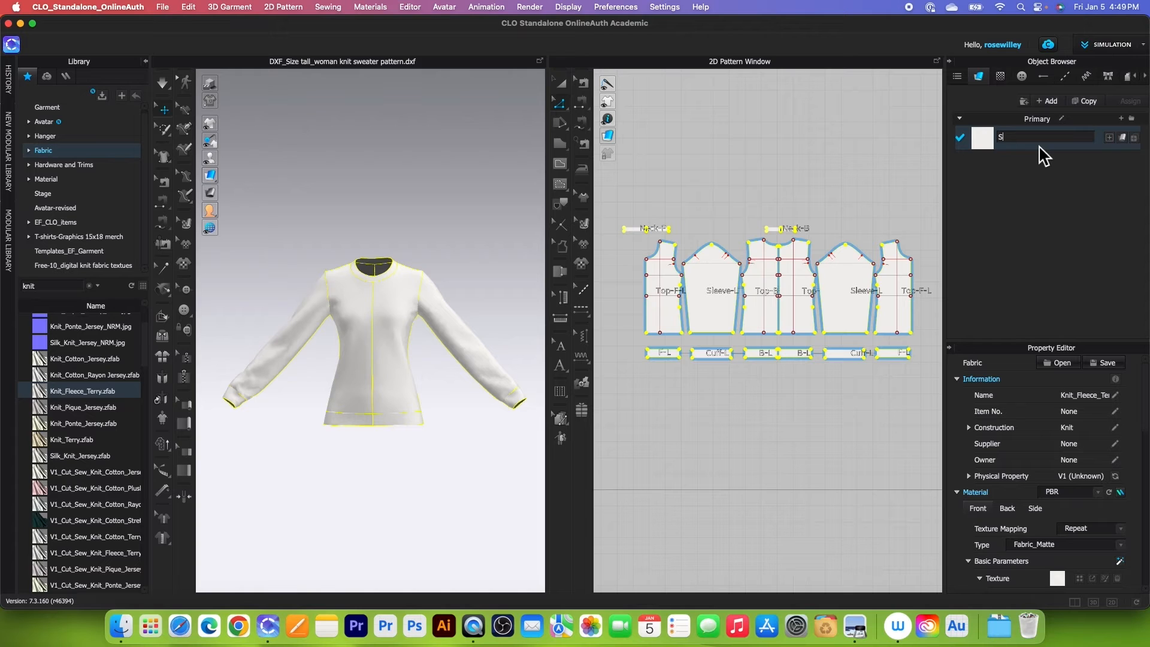
pyautogui.write('Sweater')
pyautogui.press('Return')
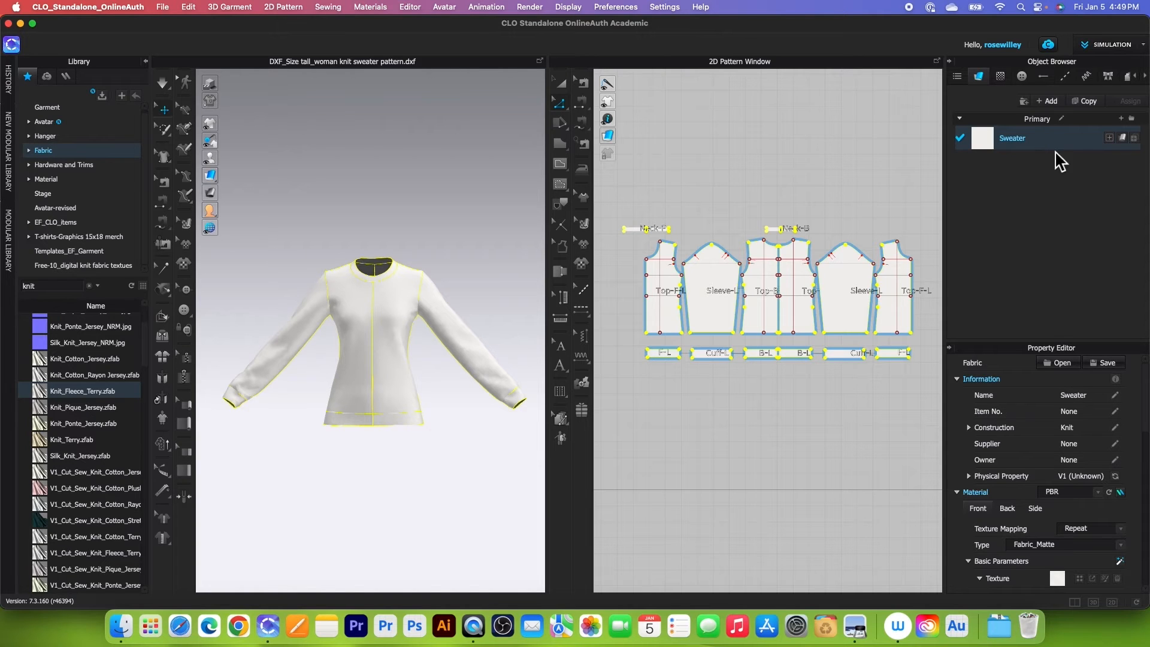
pyautogui.click(1094, 101)
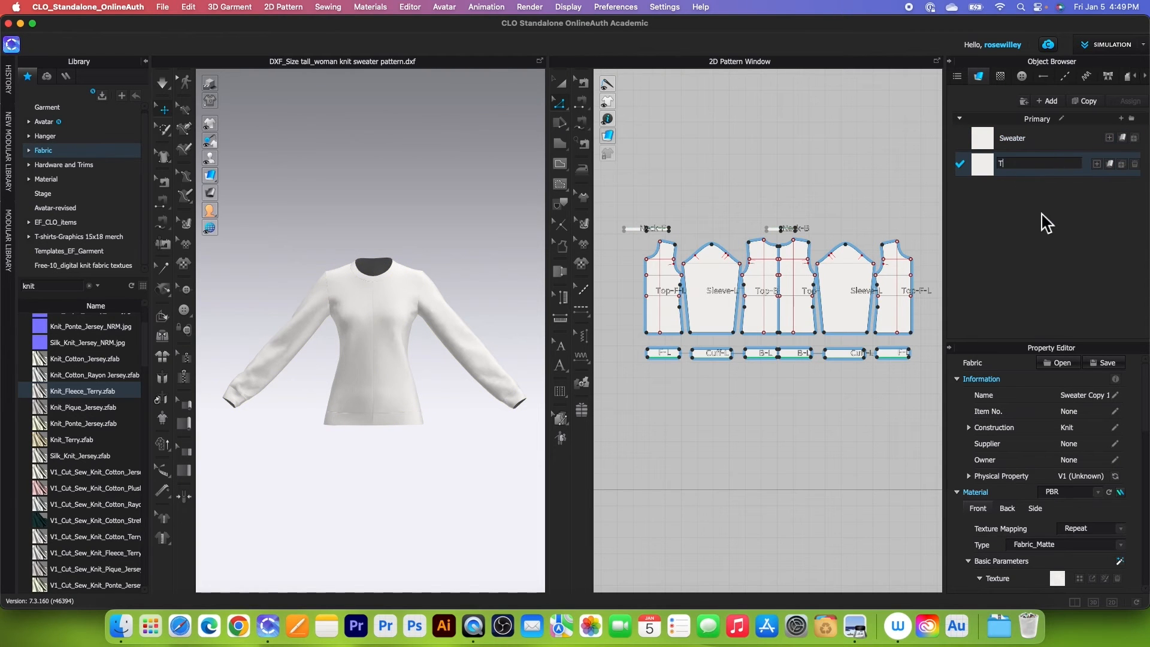
pyautogui.write('Trims')
pyautogui.press('Return')
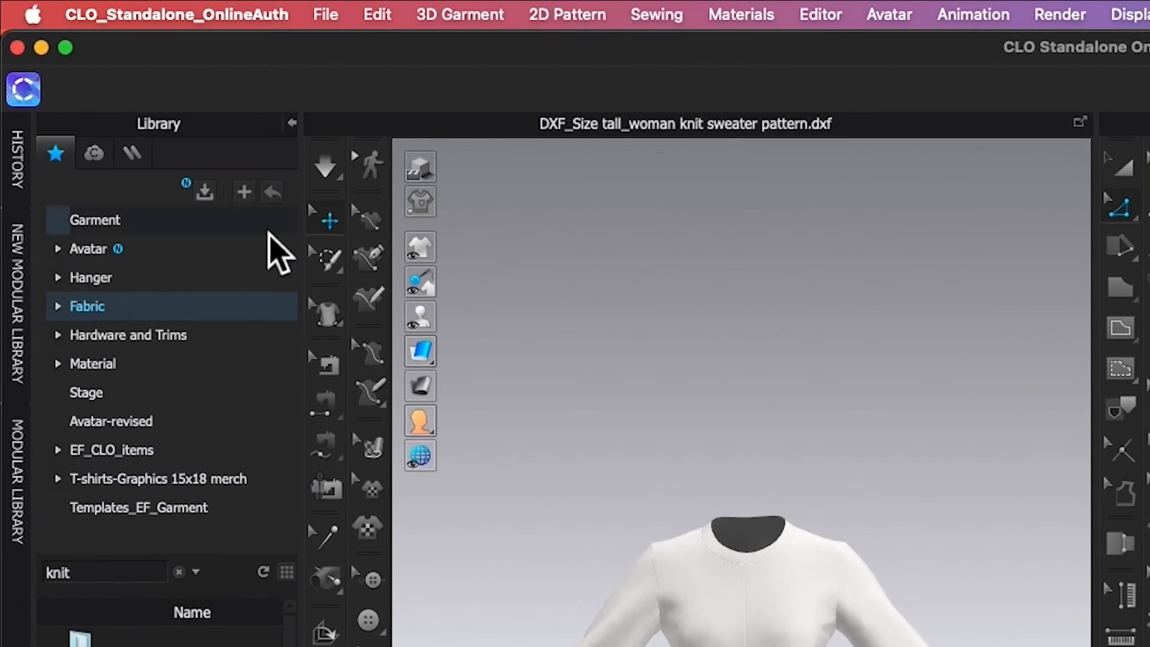
# Step: Add the folder "Free-10_digital knit fabric textues" to the library and show its contents without the "knit" search filter
pyautogui.click(241, 190)
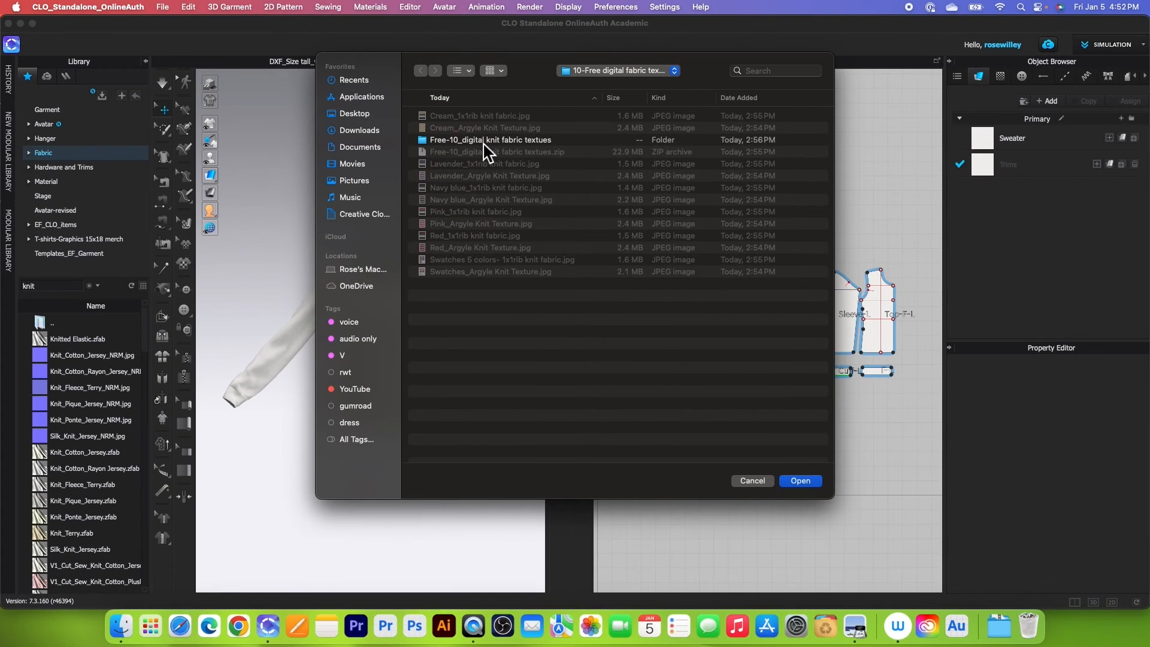
pyautogui.click(479, 144)
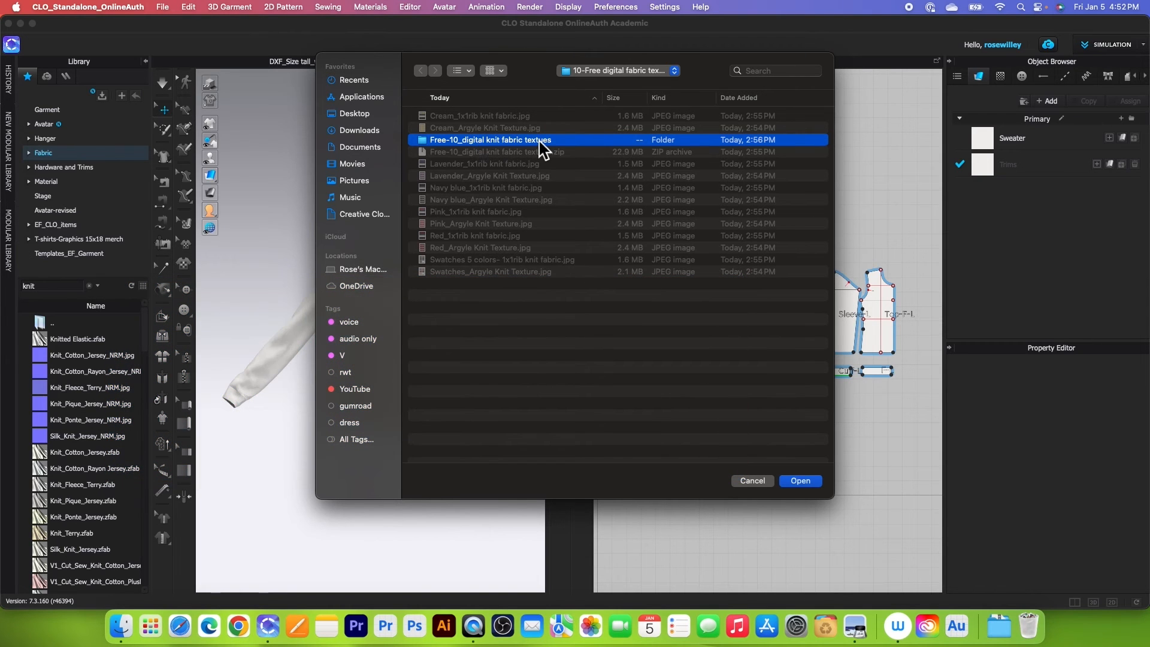
pyautogui.click(802, 482)
pyautogui.scroll(-1, 108, 263)
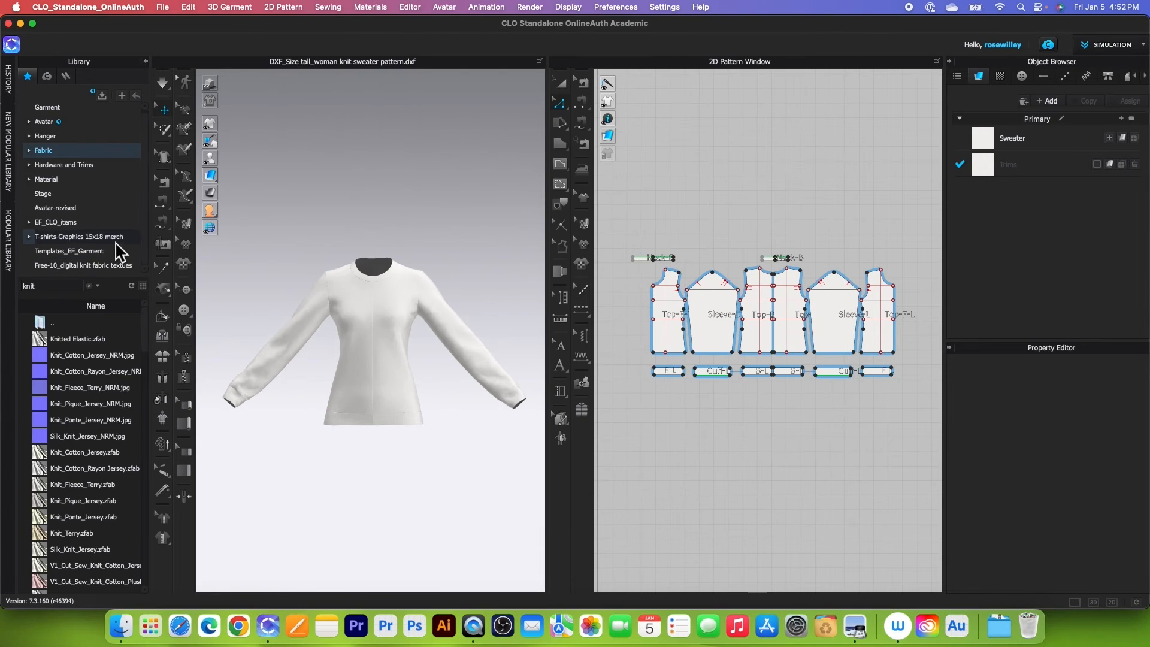
pyautogui.click(107, 267)
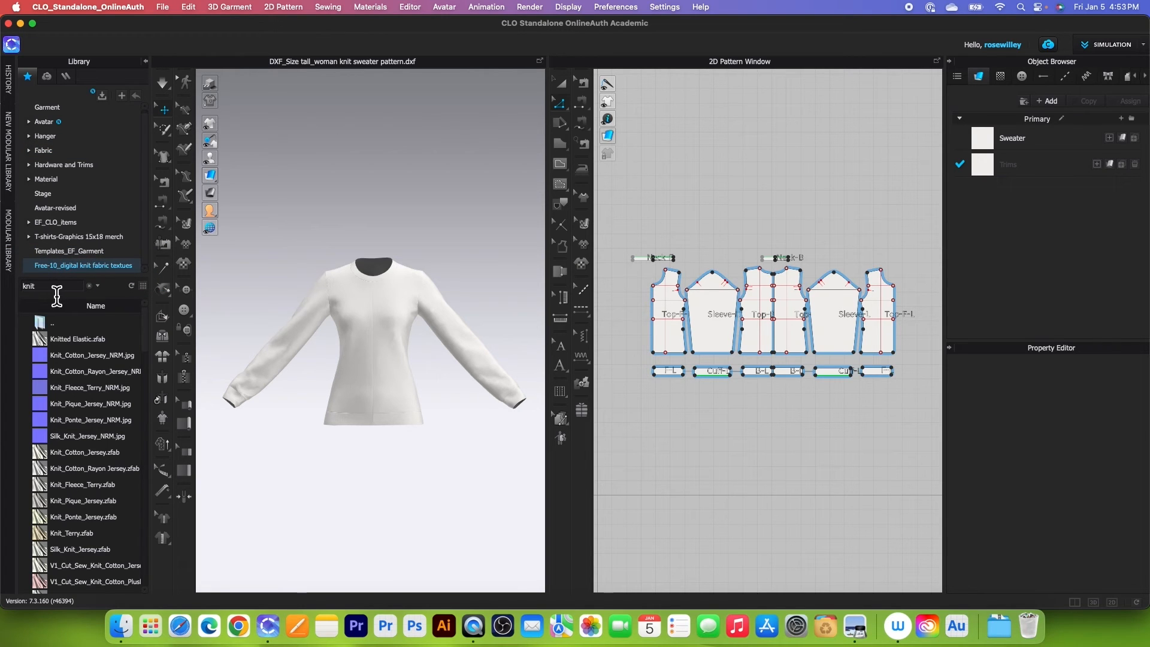
pyautogui.click(89, 286)
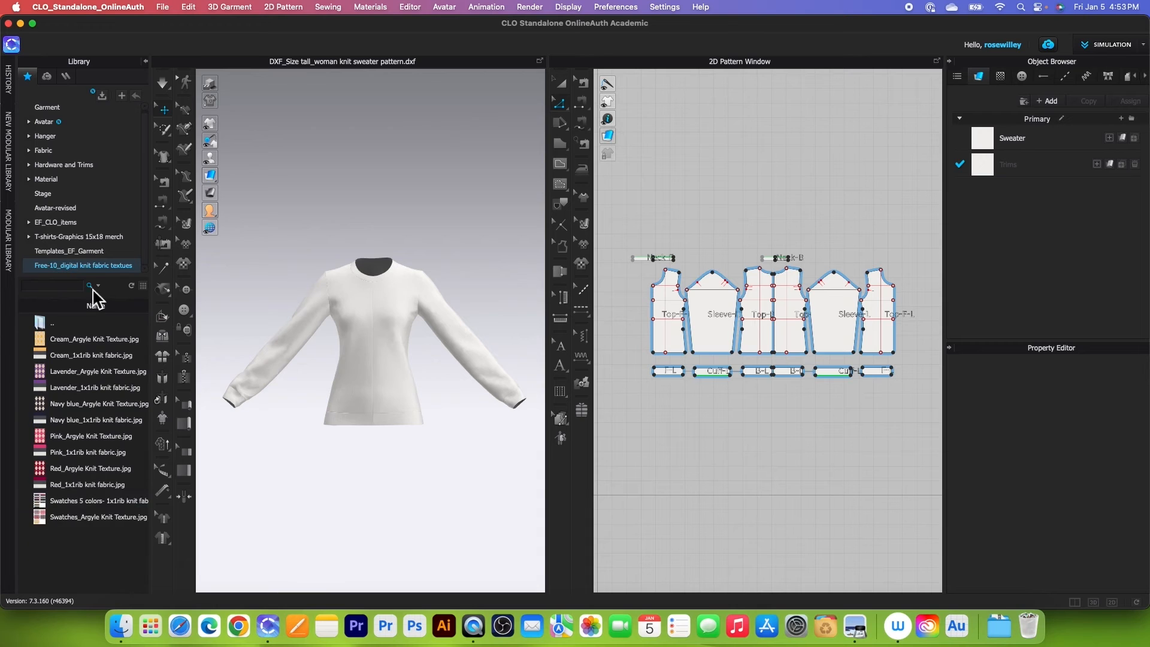
# Step: Apply Pink_Argyle Knit Texture.jpg to the Sweater fabric and Pink_1x1rib knit fabric.jpg to the Trims fabric
pyautogui.moveTo(82, 423)
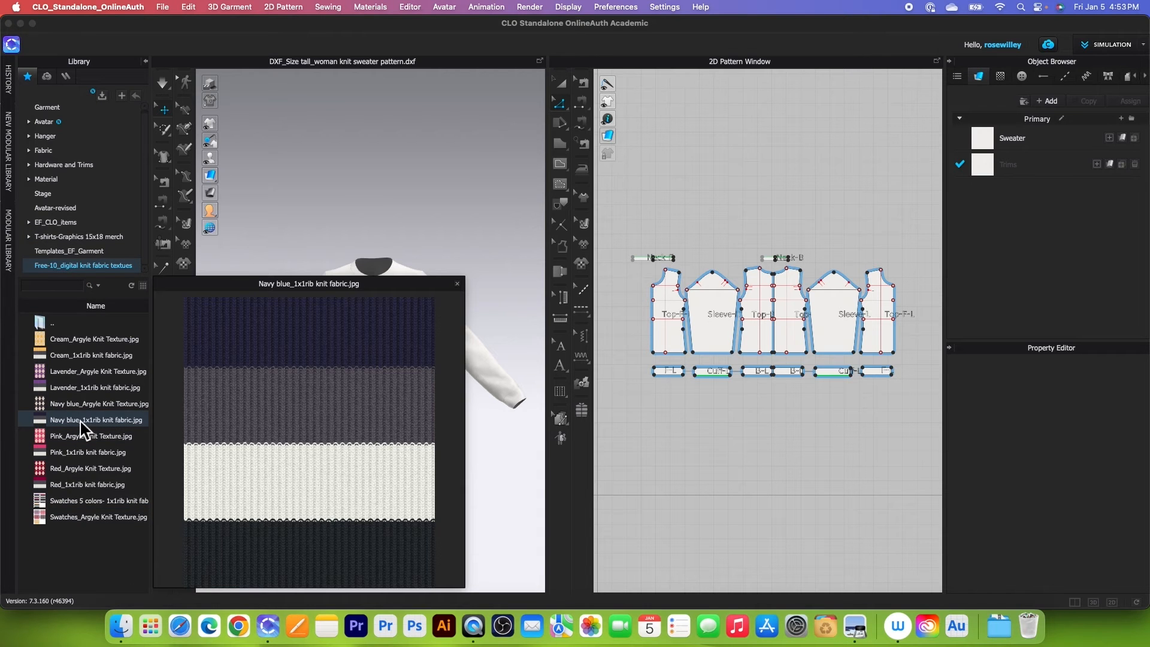
pyautogui.moveTo(81, 345)
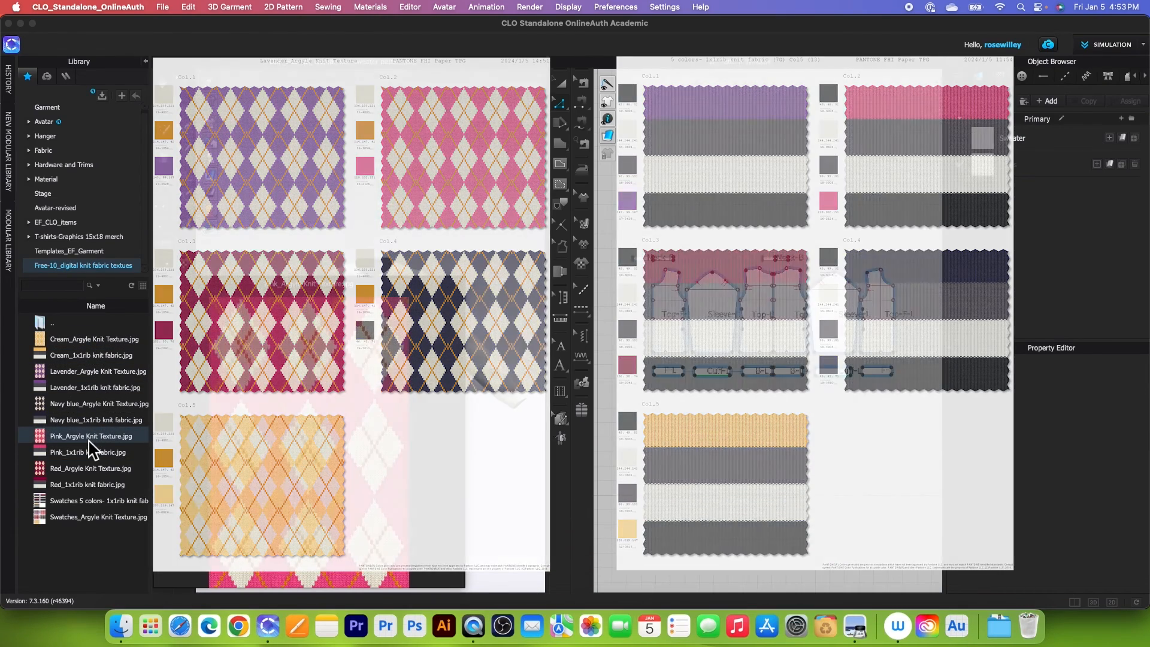
pyautogui.click(44, 438)
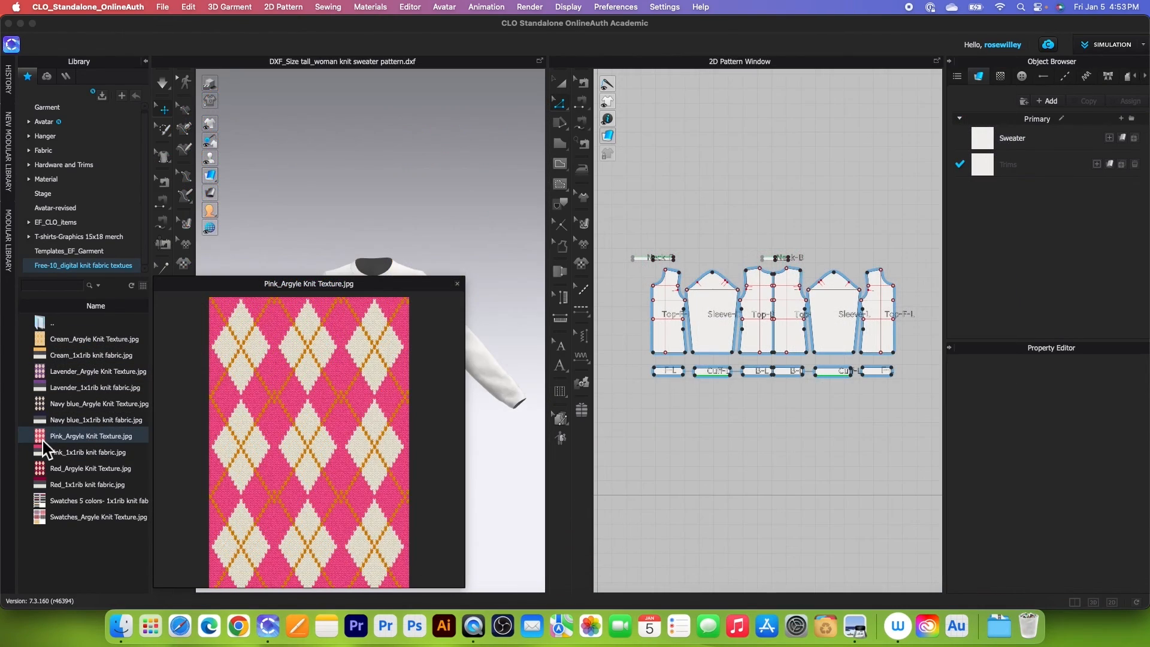
pyautogui.moveTo(45, 446); pyautogui.dragTo(1040, 146)
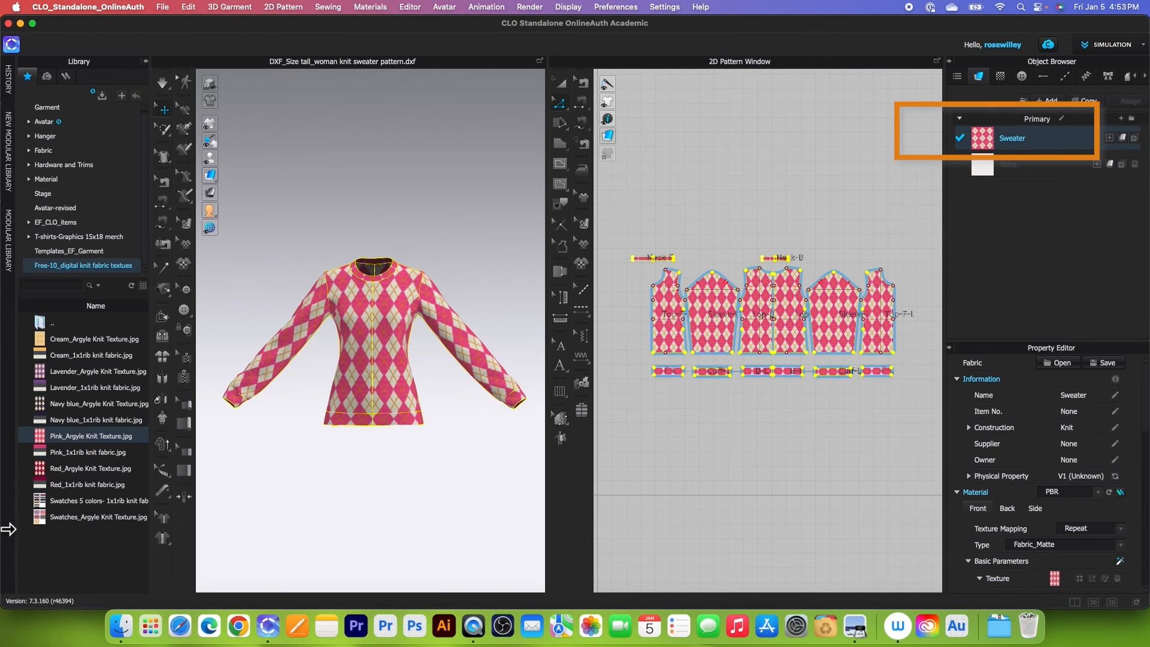
pyautogui.click(48, 453)
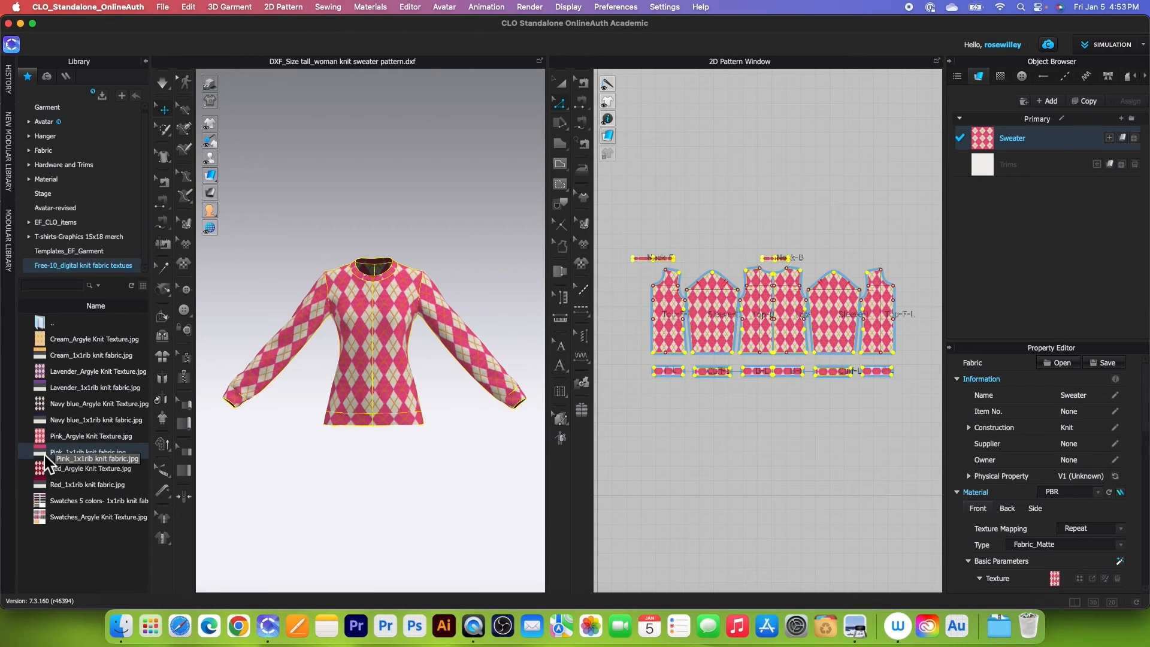
pyautogui.moveTo(45, 455); pyautogui.dragTo(1032, 167)
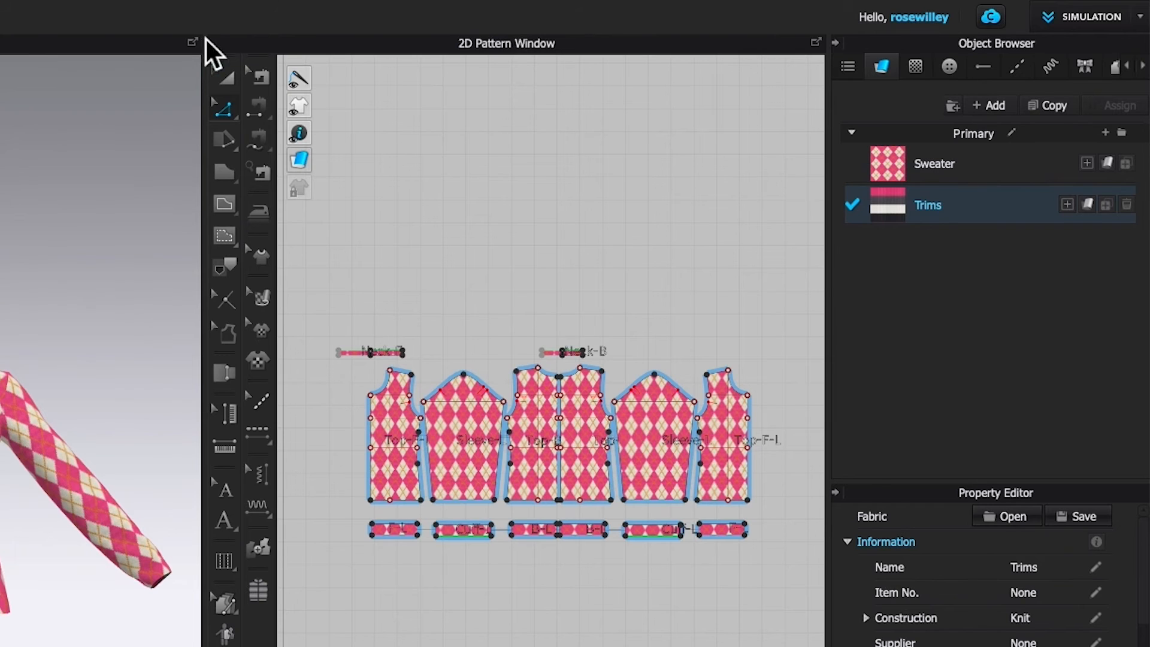
# Step: Assign the Trims fabric to the Neck-F and Neck-B pieces and to all hem bands and cuffs
pyautogui.click(225, 75)
pyautogui.moveTo(308, 286); pyautogui.dragTo(644, 384)
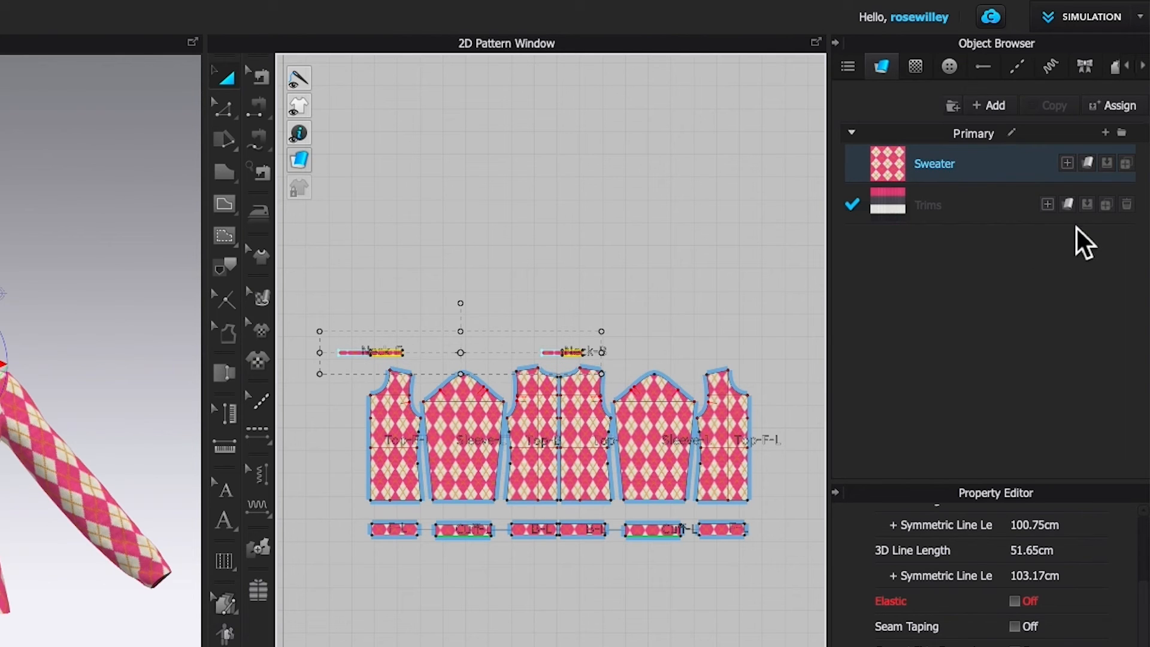
pyautogui.click(1091, 208)
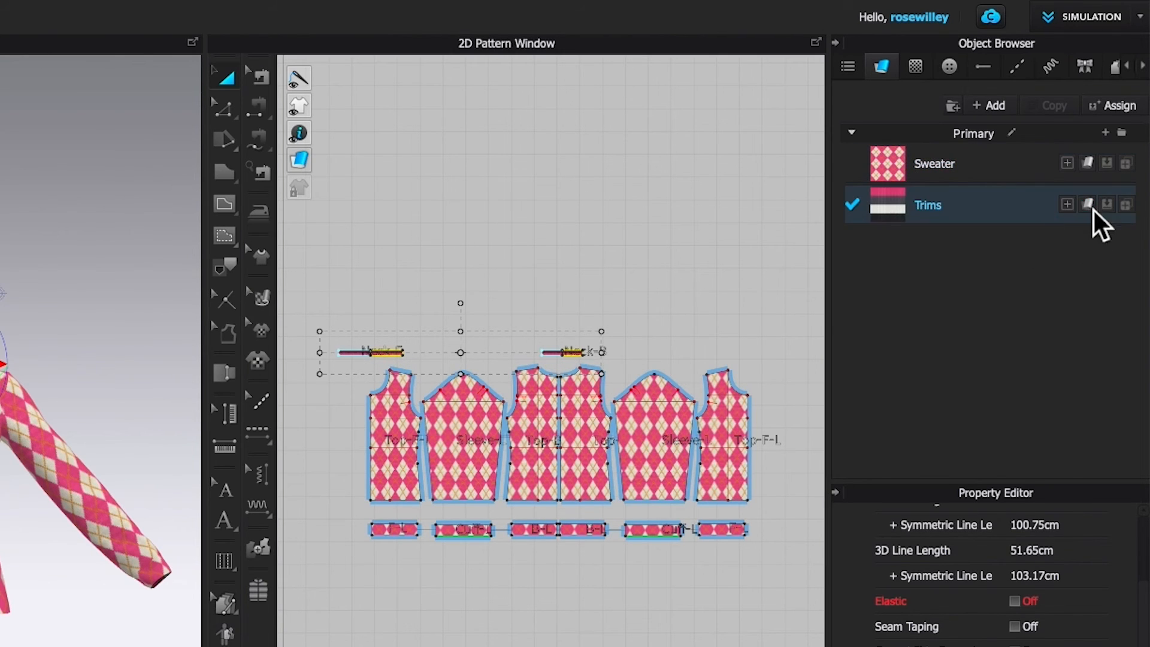
pyautogui.click(340, 534)
pyautogui.moveTo(324, 505); pyautogui.dragTo(777, 570)
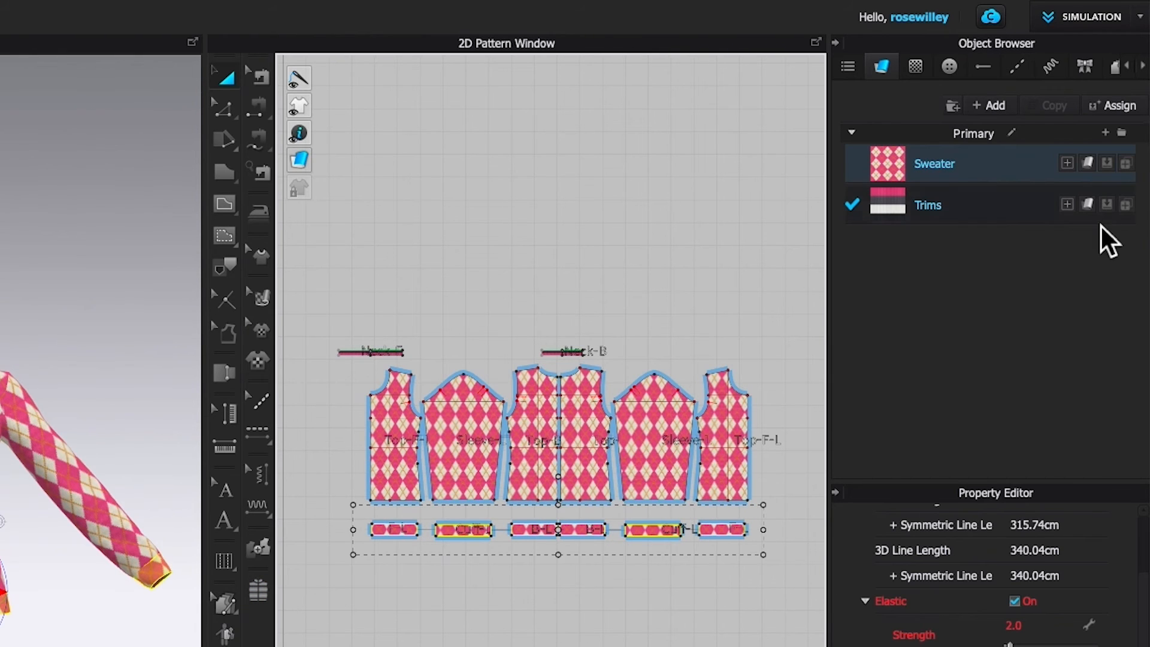
pyautogui.click(1107, 205)
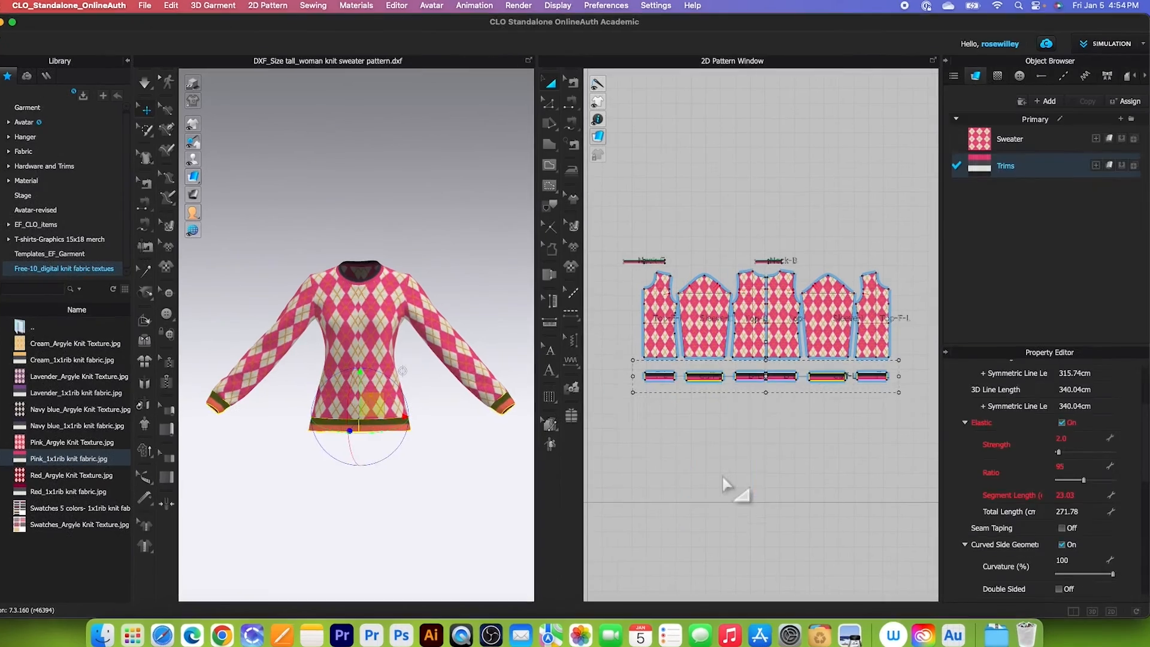
# Step: Shift the rib texture on the hem bands and cuffs so that the pink rib section covers them
pyautogui.scroll(3, 366, 490)
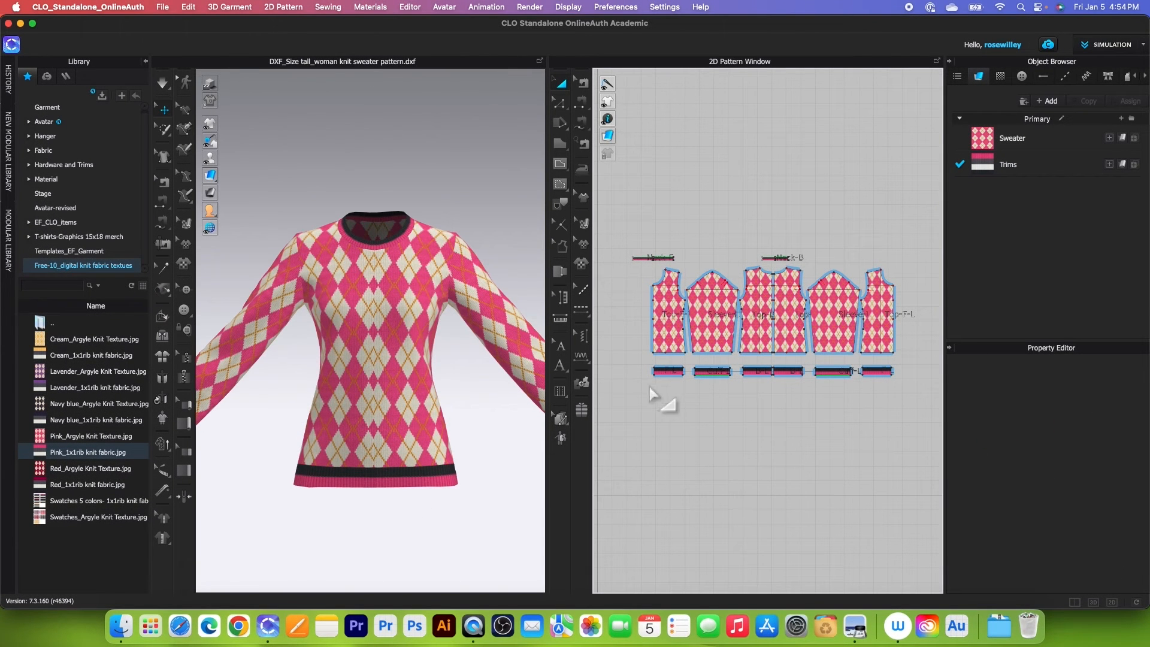
pyautogui.moveTo(630, 364); pyautogui.dragTo(904, 434)
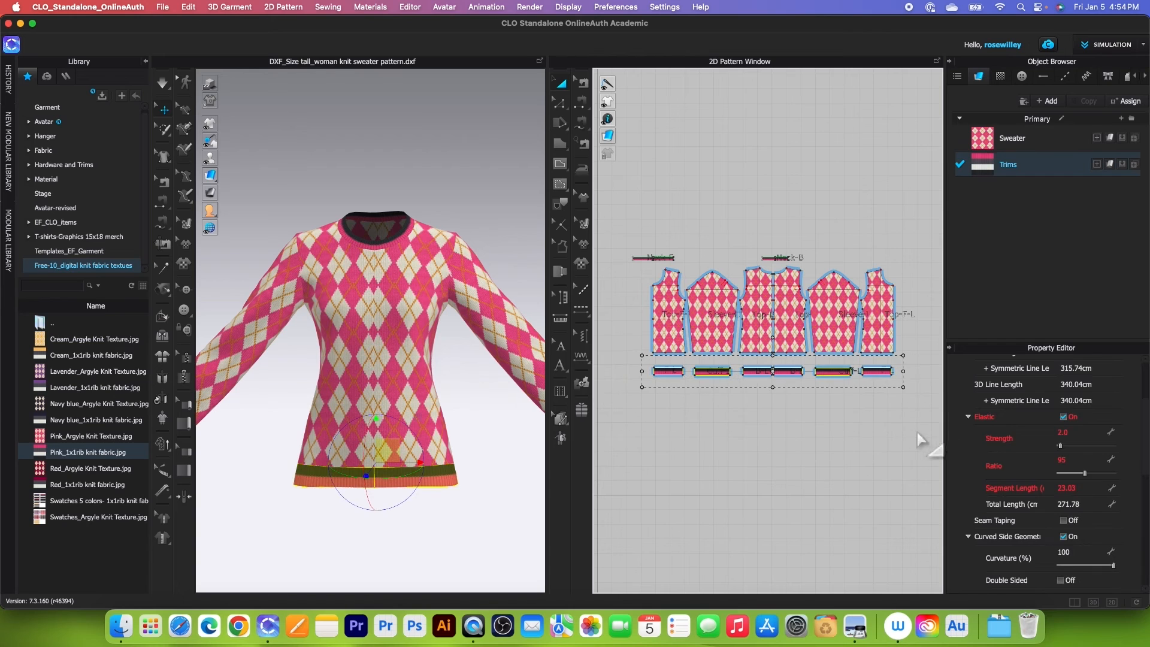
pyautogui.click(187, 223)
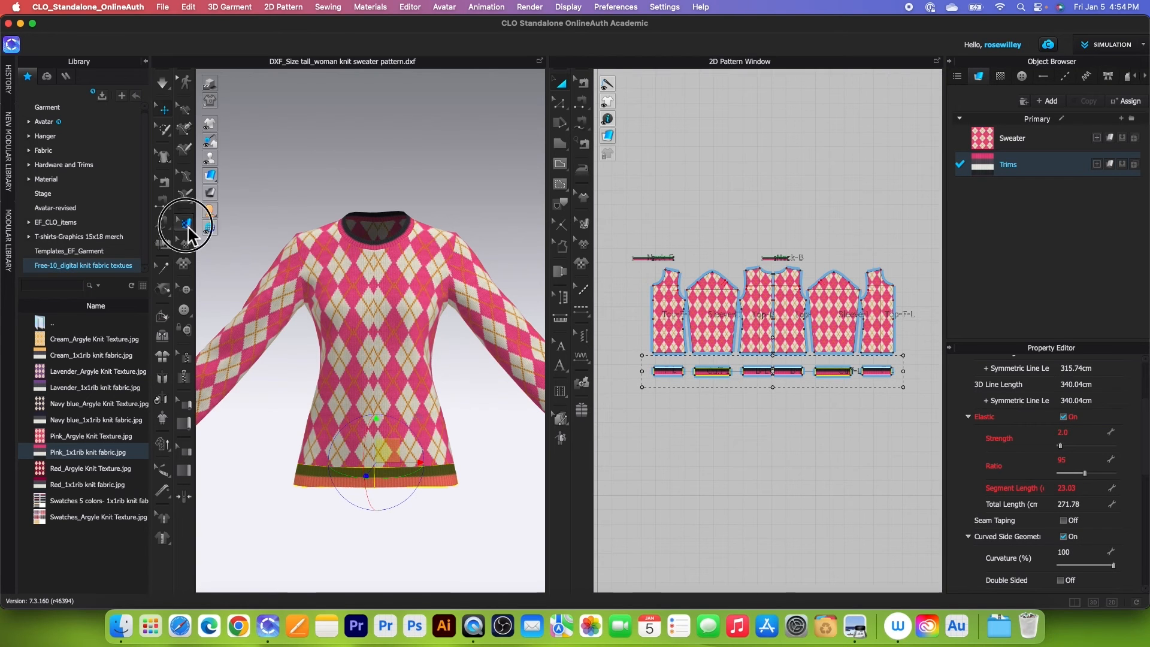
pyautogui.moveTo(377, 477); pyautogui.dragTo(379, 469)
# Step: Shift the rib texture on the Neck-F and Neck-B pieces so that the pink rib section covers the neckband
pyautogui.scroll(5, 364, 304)
pyautogui.moveTo(611, 208); pyautogui.dragTo(815, 273)
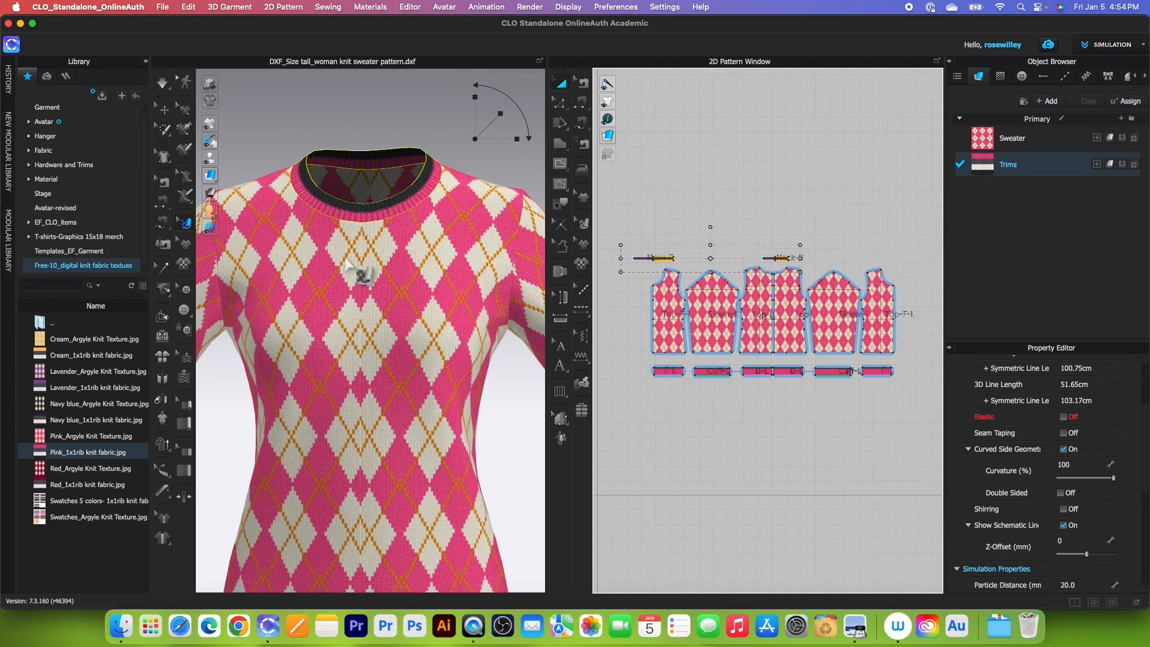
pyautogui.moveTo(366, 218); pyautogui.dragTo(374, 377)
pyautogui.scroll(-3, 345, 171)
pyautogui.scroll(8, 359, 174)
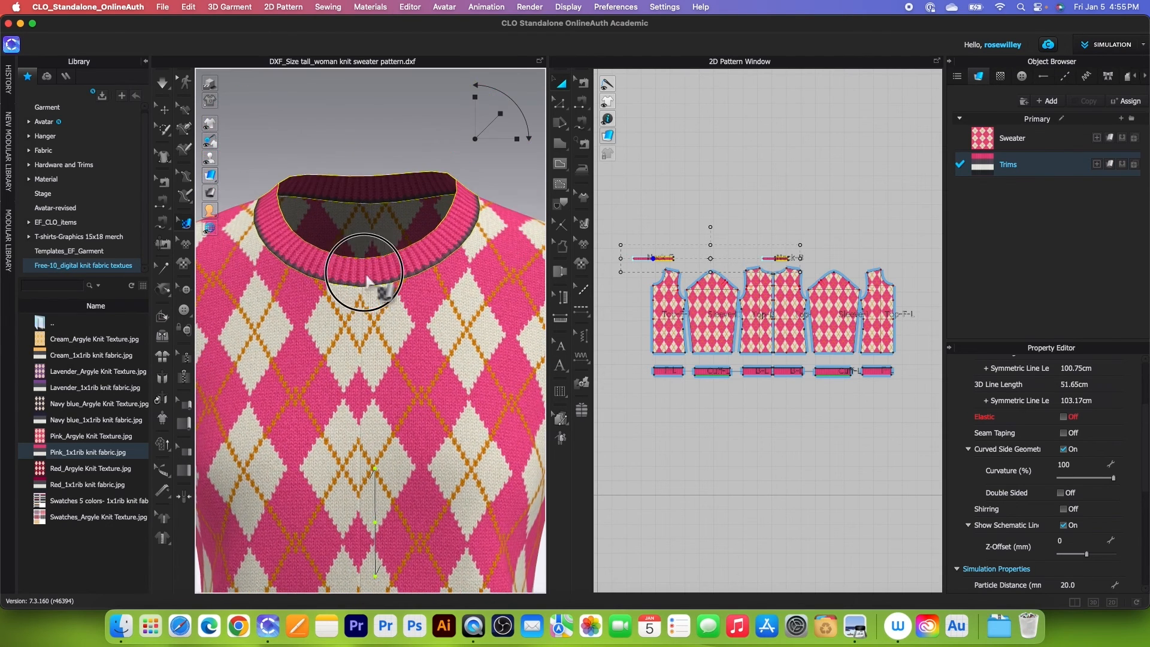
pyautogui.scroll(-10, 404, 250)
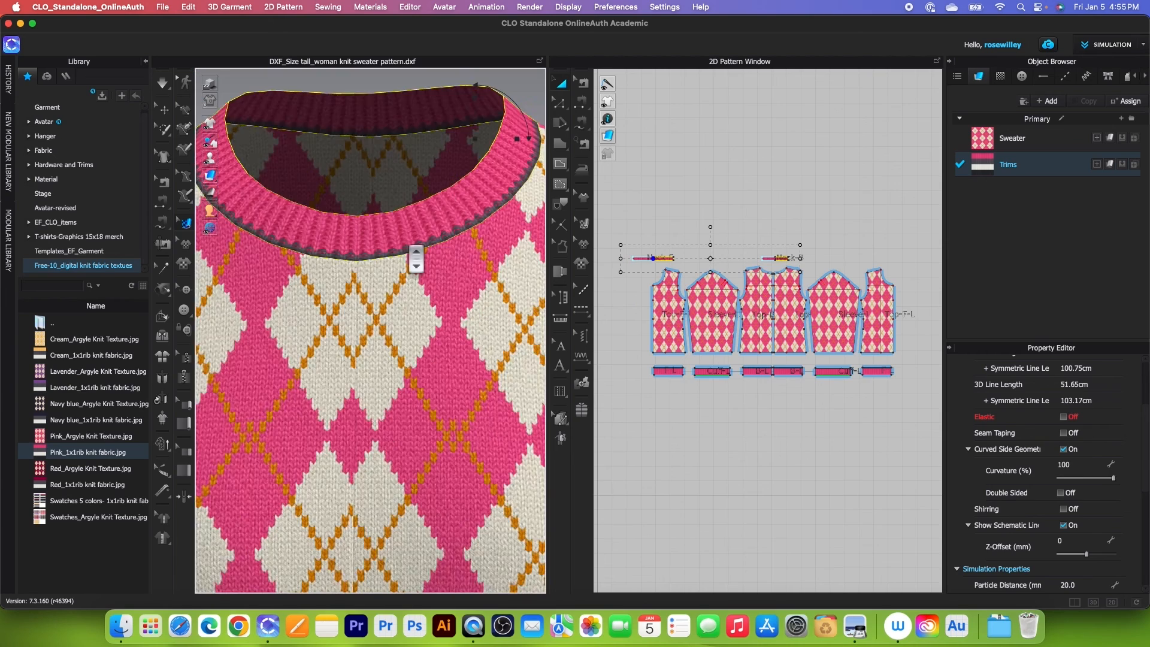
pyautogui.scroll(2, 451, 286)
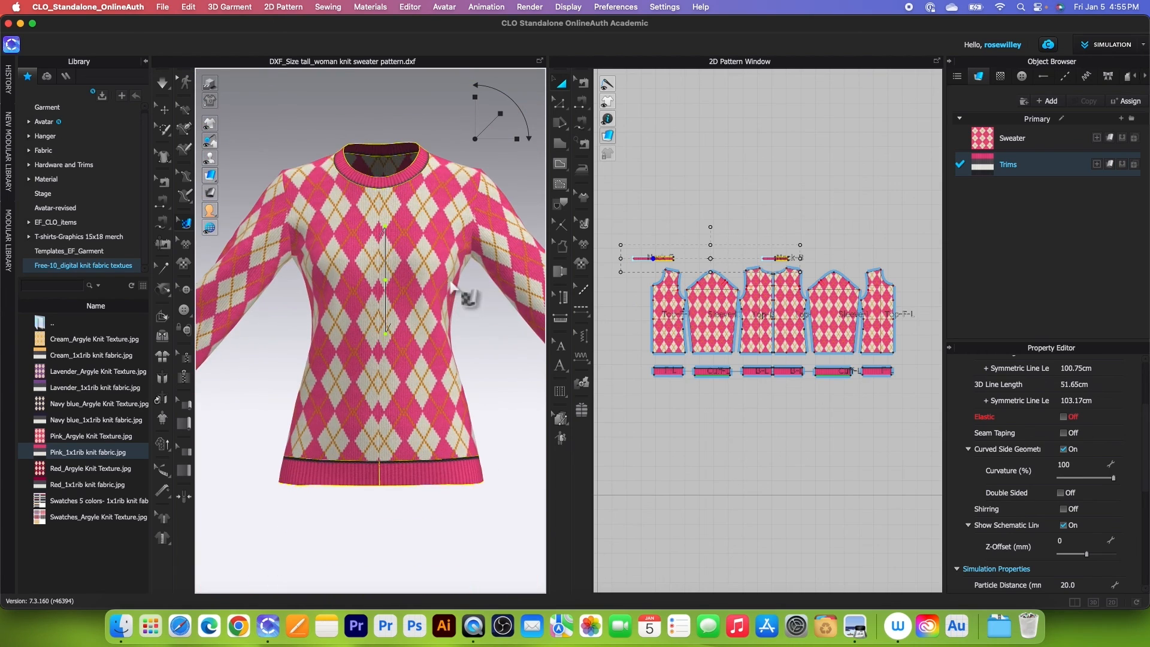
pyautogui.scroll(3, 470, 310)
pyautogui.click(486, 317)
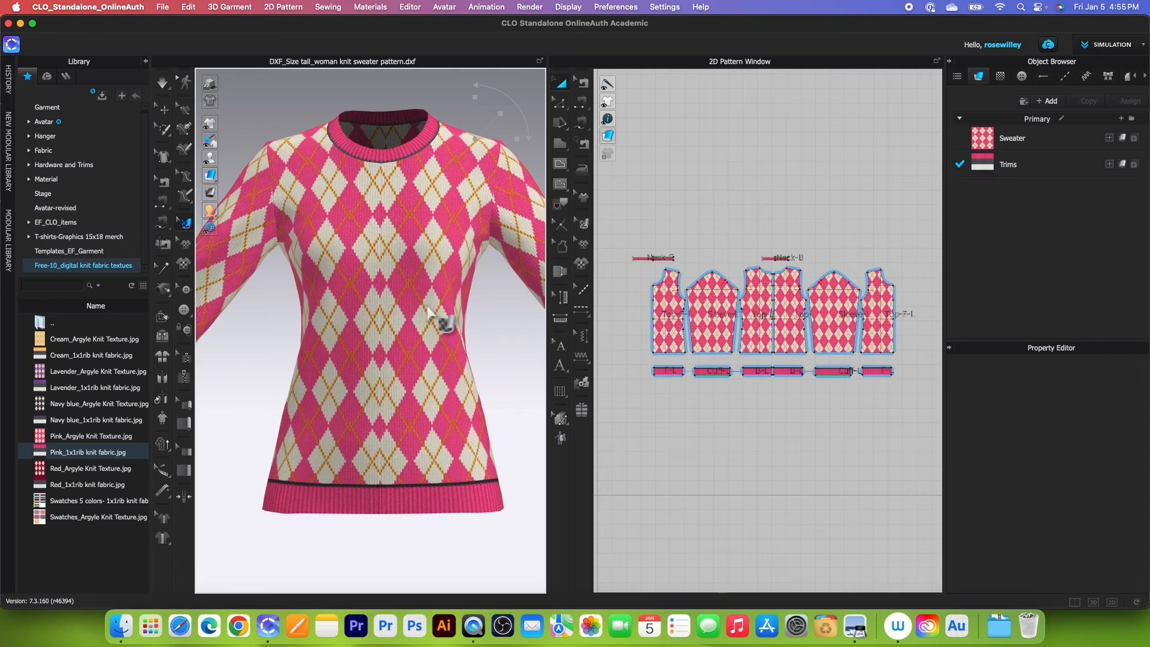
# Step: Merge the two front body halves along the center front line
pyautogui.scroll(4, 389, 326)
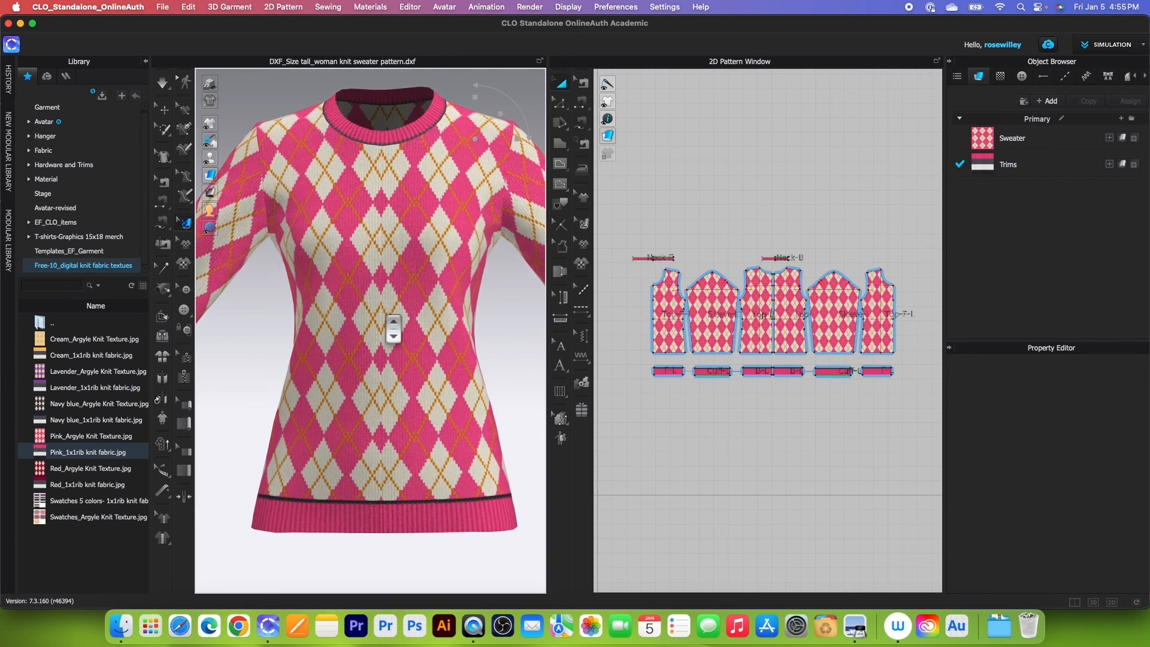
pyautogui.scroll(-1, 392, 327)
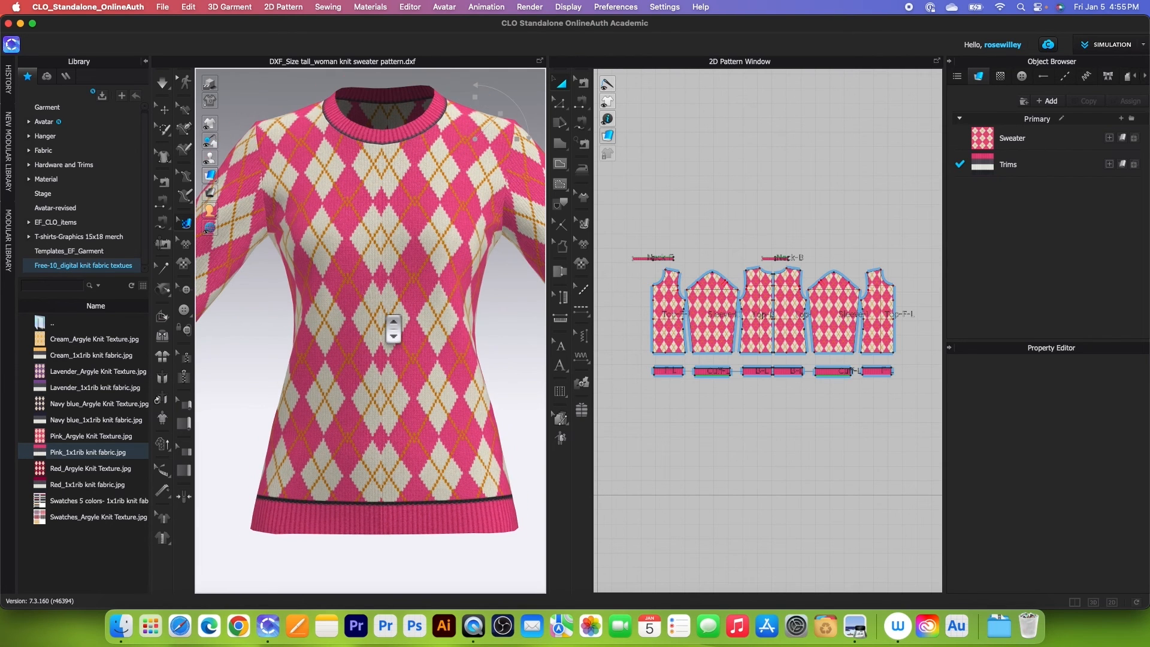
pyautogui.scroll(1, 795, 353)
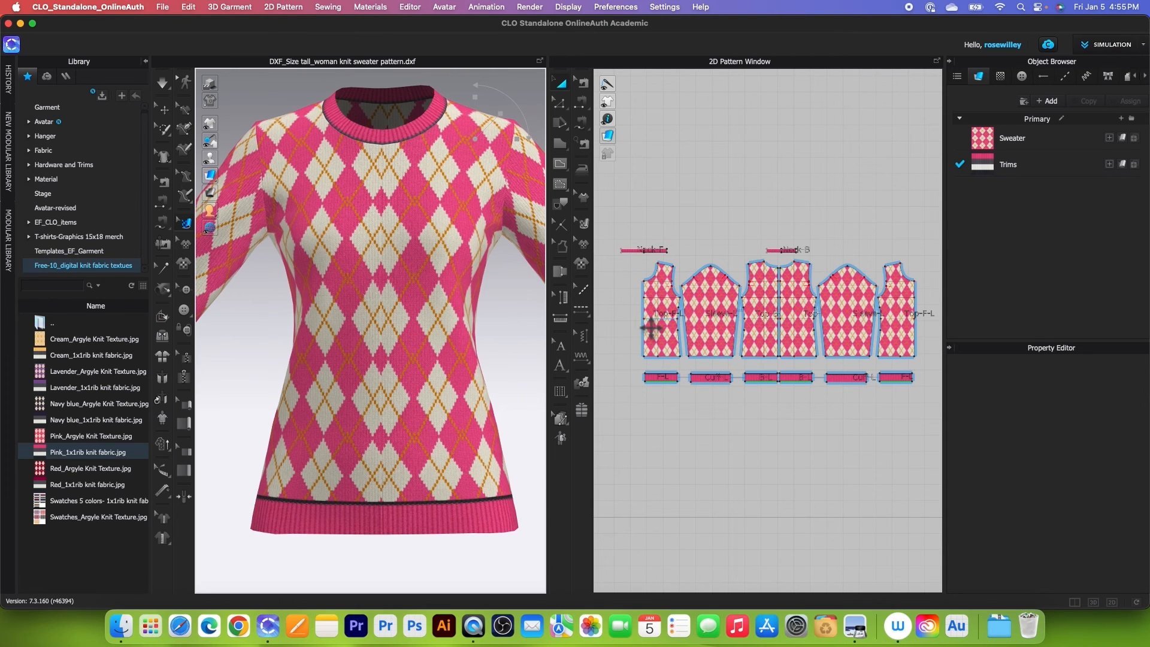
pyautogui.click(563, 102)
pyautogui.scroll(8, 654, 300)
pyautogui.click(643, 346)
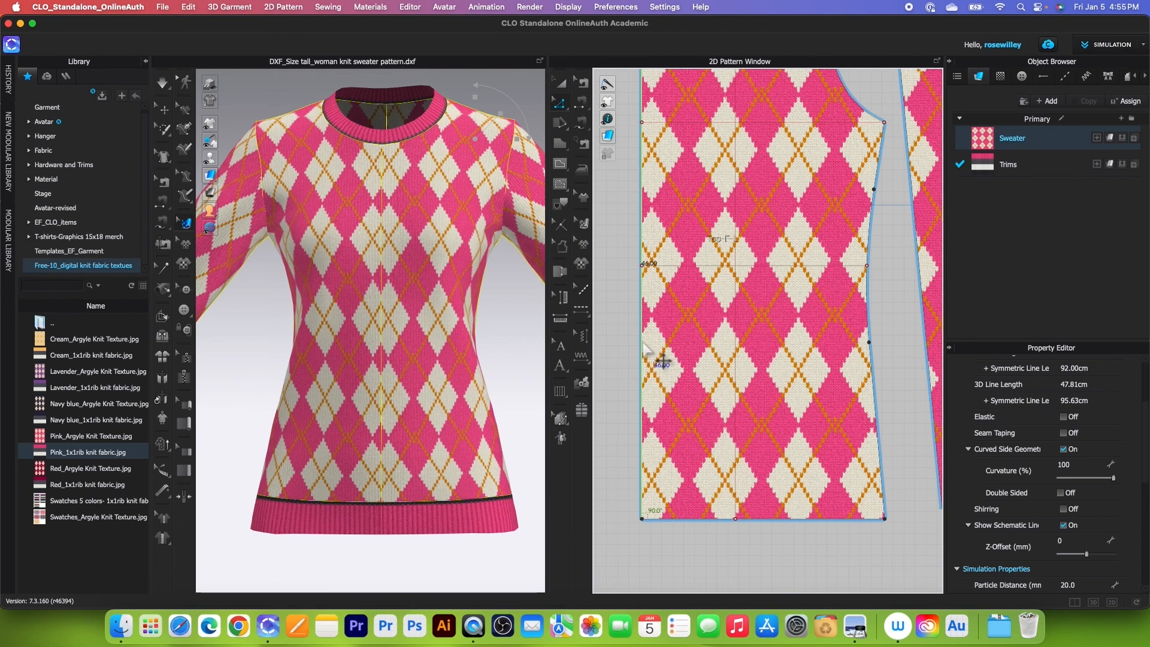
pyautogui.rightClick(644, 350)
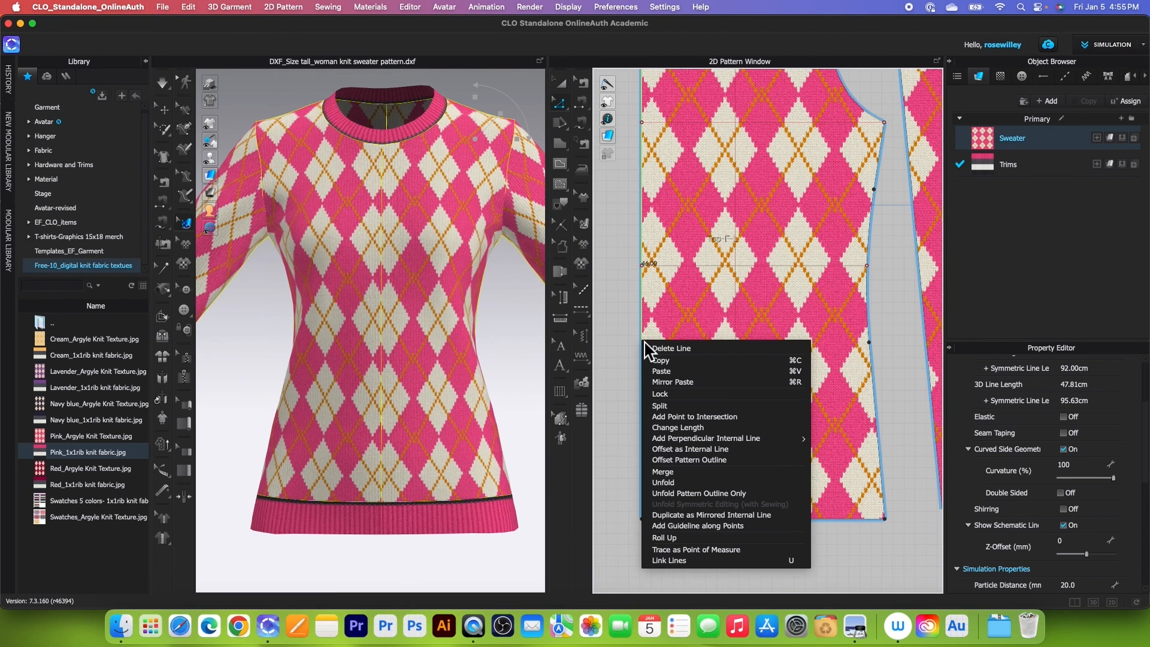
pyautogui.click(662, 472)
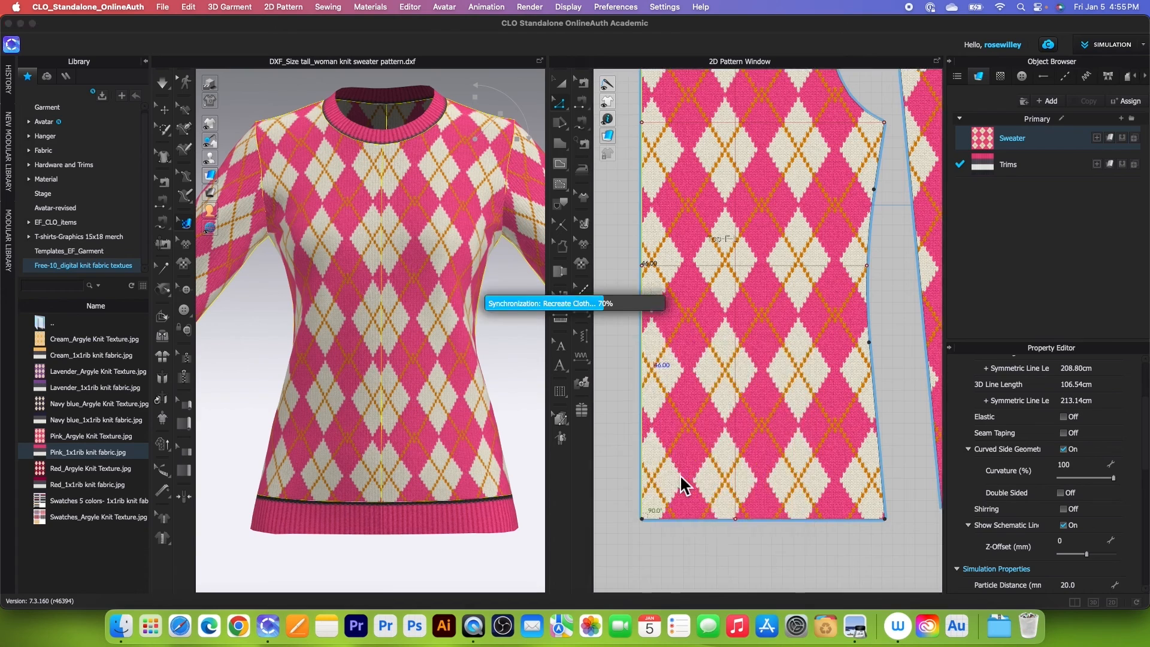
# Step: Merge the two back body halves along the center back line
pyautogui.scroll(-5, 832, 420)
pyautogui.scroll(8, 832, 359)
pyautogui.click(812, 322)
pyautogui.rightClick(813, 324)
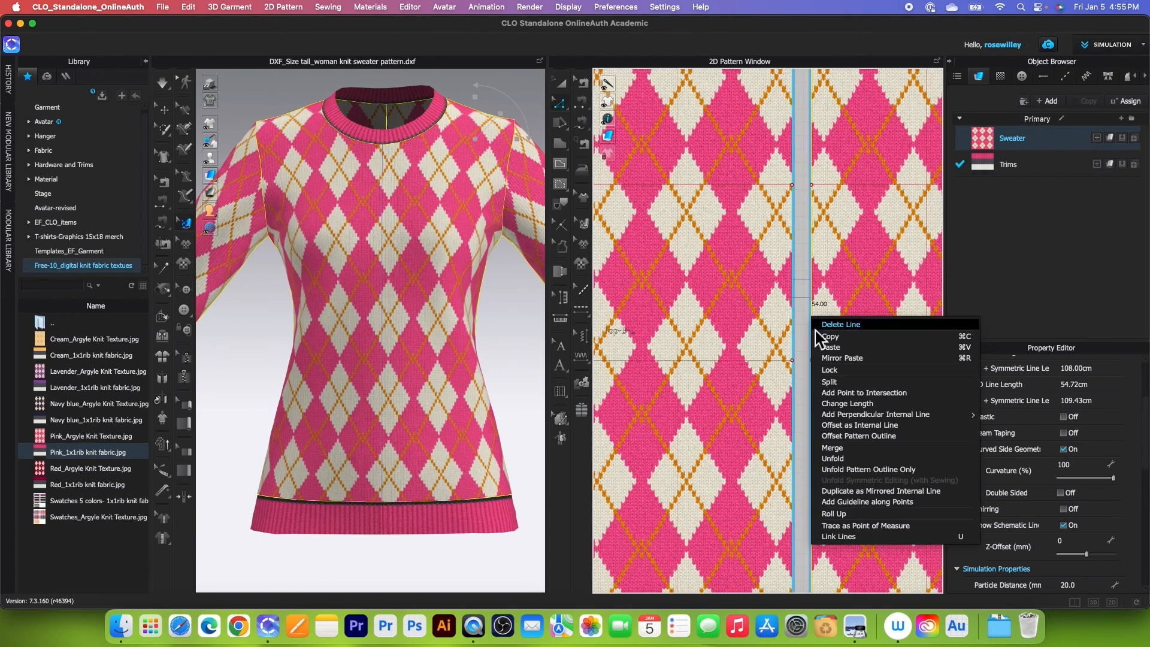
pyautogui.click(832, 447)
pyautogui.scroll(-5, 828, 461)
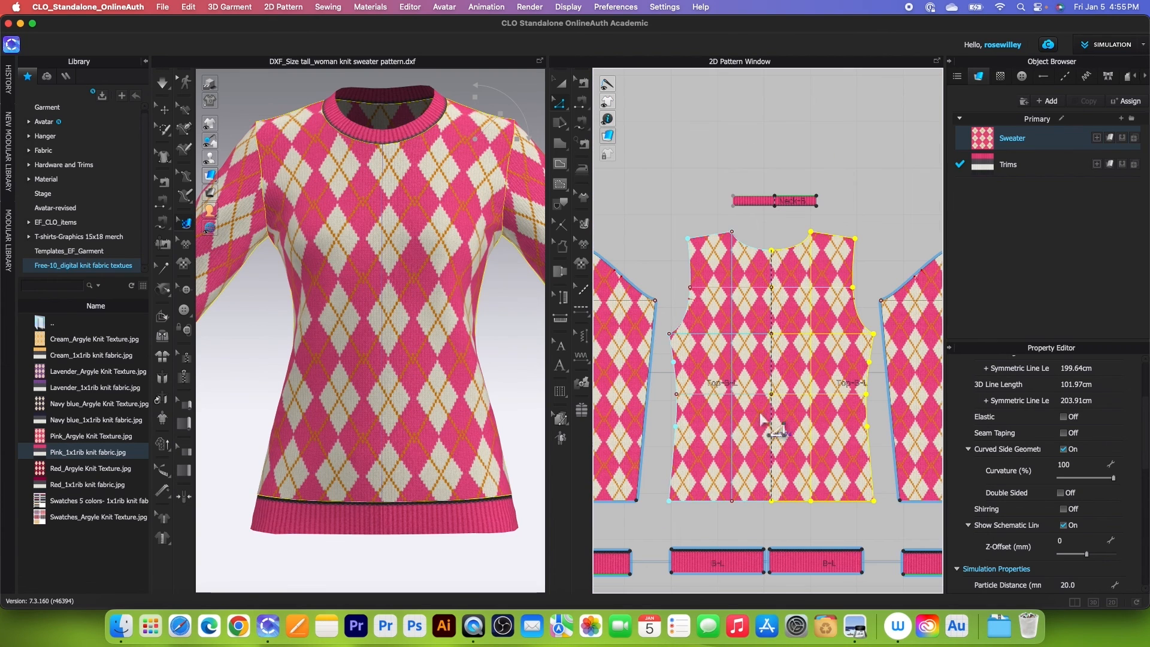
pyautogui.scroll(-3, 509, 404)
pyautogui.scroll(3, 479, 389)
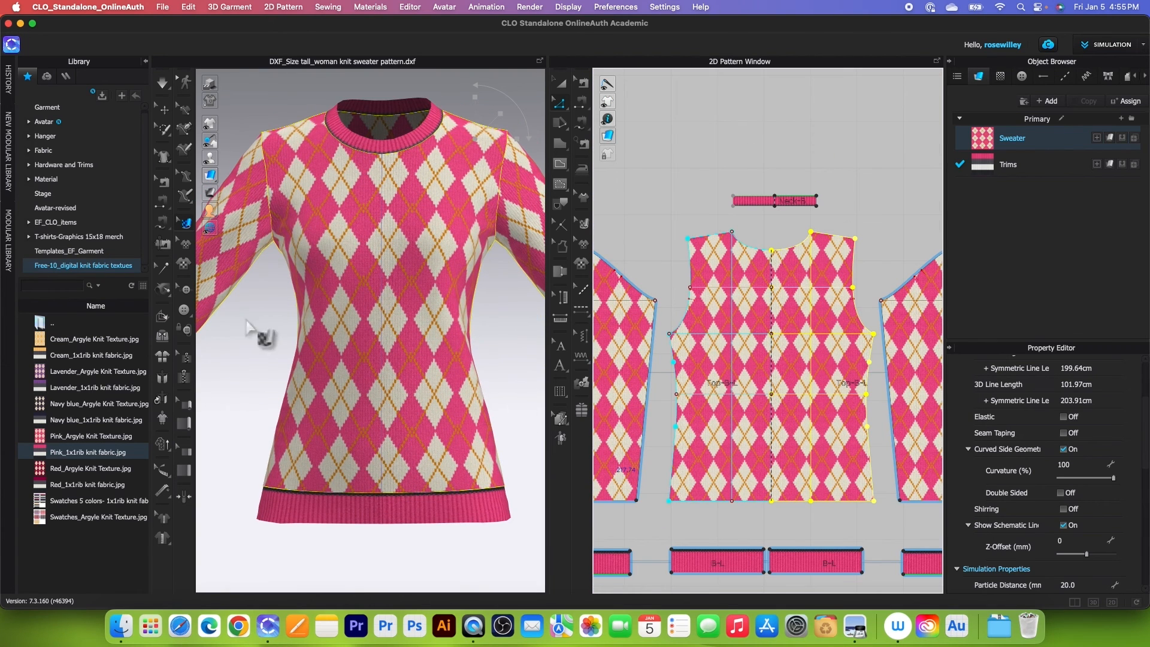
# Step: Set the particle distance of all pattern pieces to 10 mm
pyautogui.scroll(-5, 338, 309)
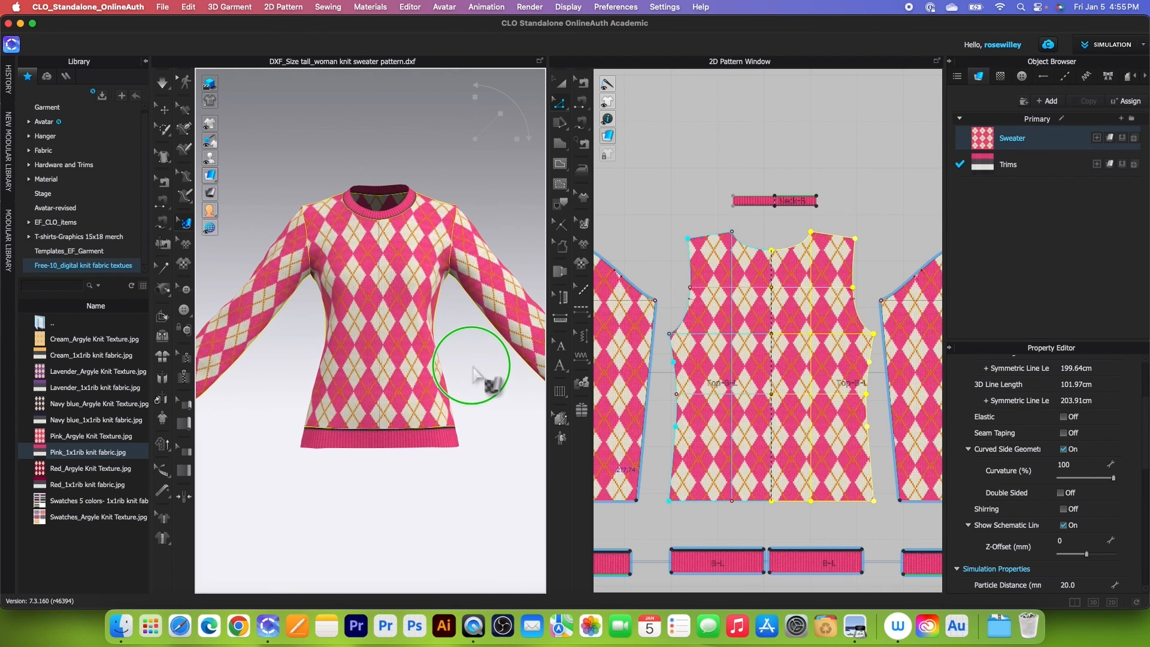
pyautogui.scroll(-5, 732, 279)
pyautogui.scroll(3, 677, 309)
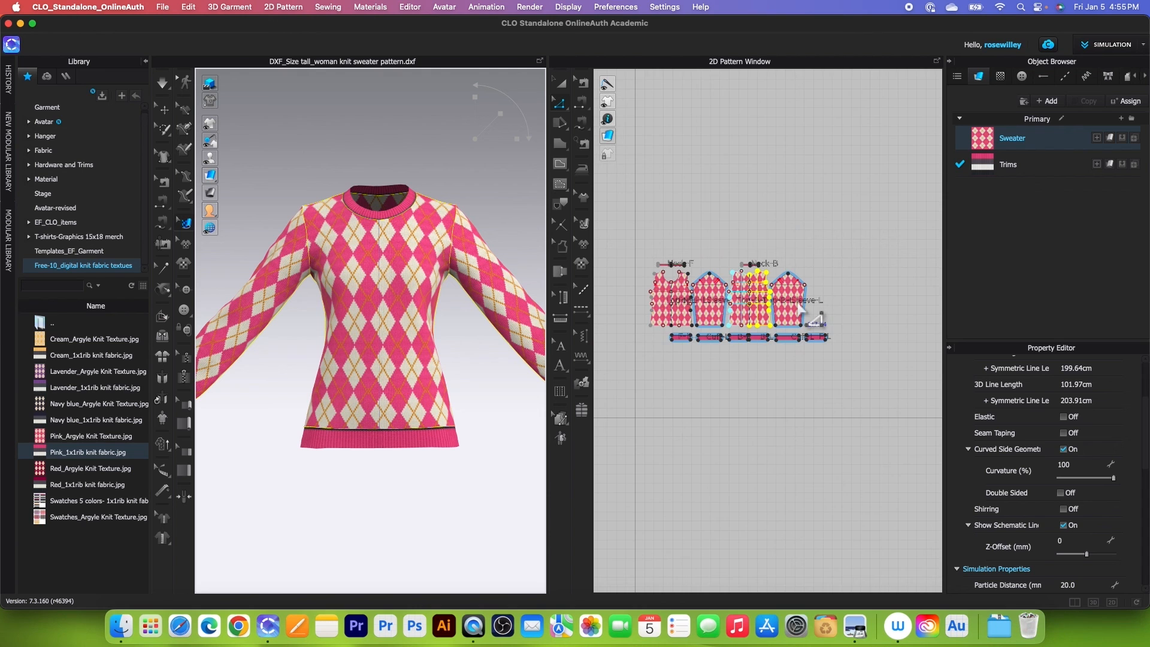
pyautogui.scroll(-2, 683, 359)
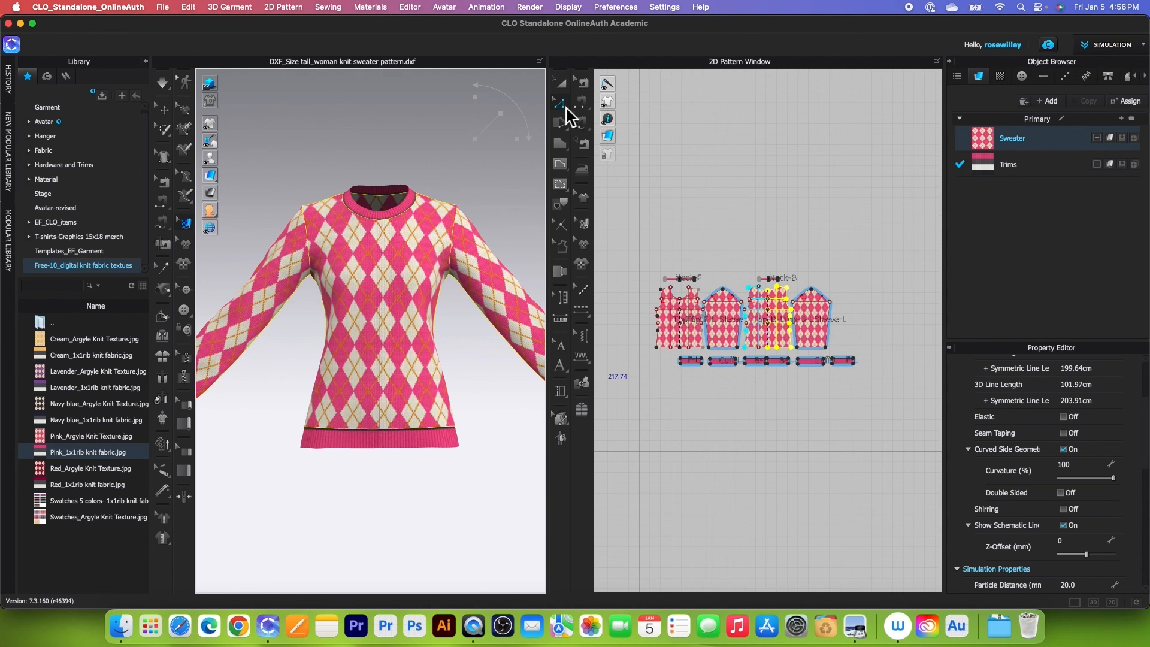
pyautogui.click(563, 87)
pyautogui.moveTo(629, 229); pyautogui.dragTo(929, 441)
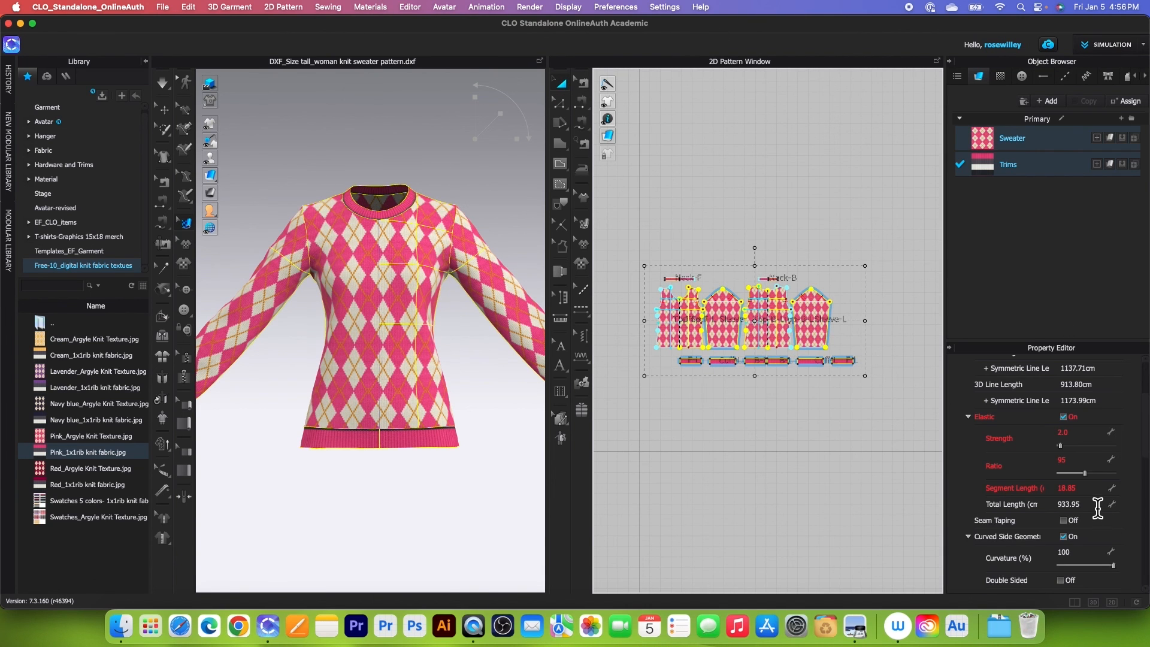
pyautogui.scroll(-5, 1097, 497)
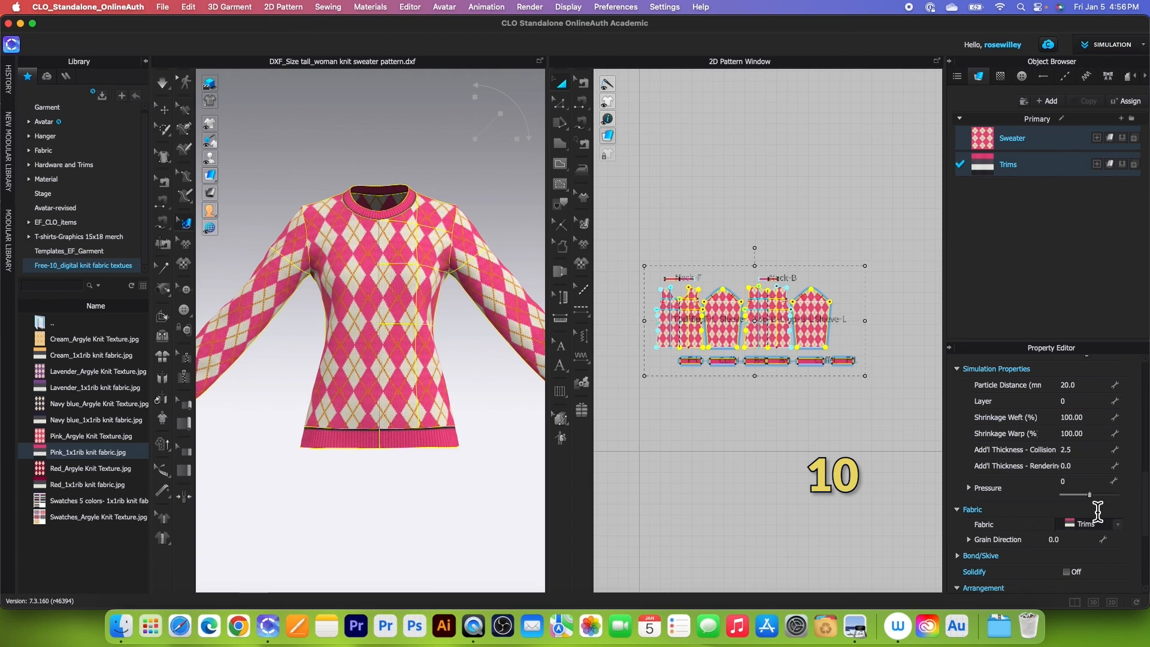
pyautogui.click(1072, 389)
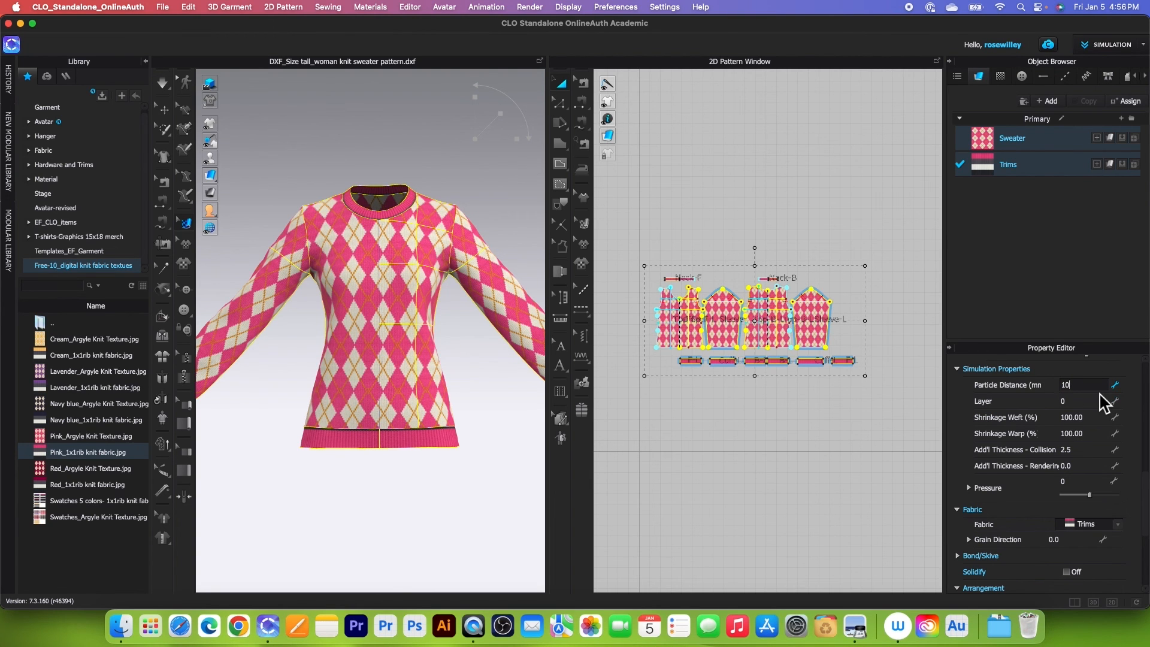
pyautogui.click(752, 413)
# Step: Move the row of hem bands and cuffs sideways in the 2D layout to line up beneath the body and sleeve pieces
pyautogui.scroll(2, 752, 413)
pyautogui.moveTo(639, 336); pyautogui.dragTo(926, 387)
pyautogui.scroll(2, 806, 364)
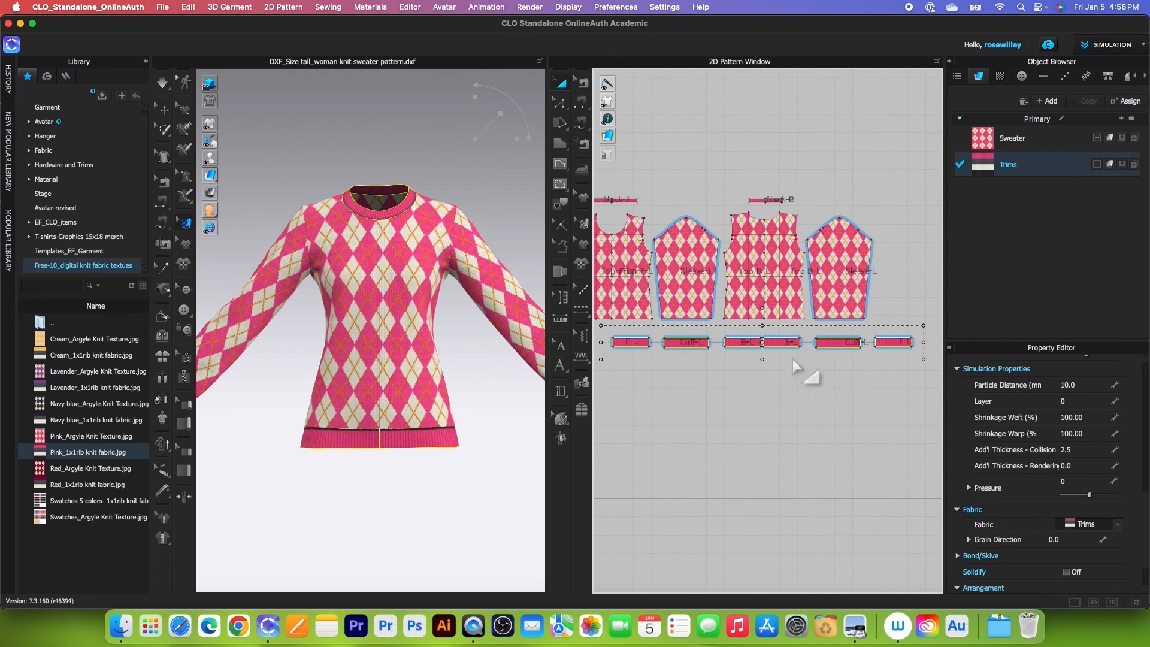
pyautogui.scroll(-1, 810, 362)
pyautogui.moveTo(727, 354); pyautogui.dragTo(695, 352)
pyautogui.scroll(1, 719, 380)
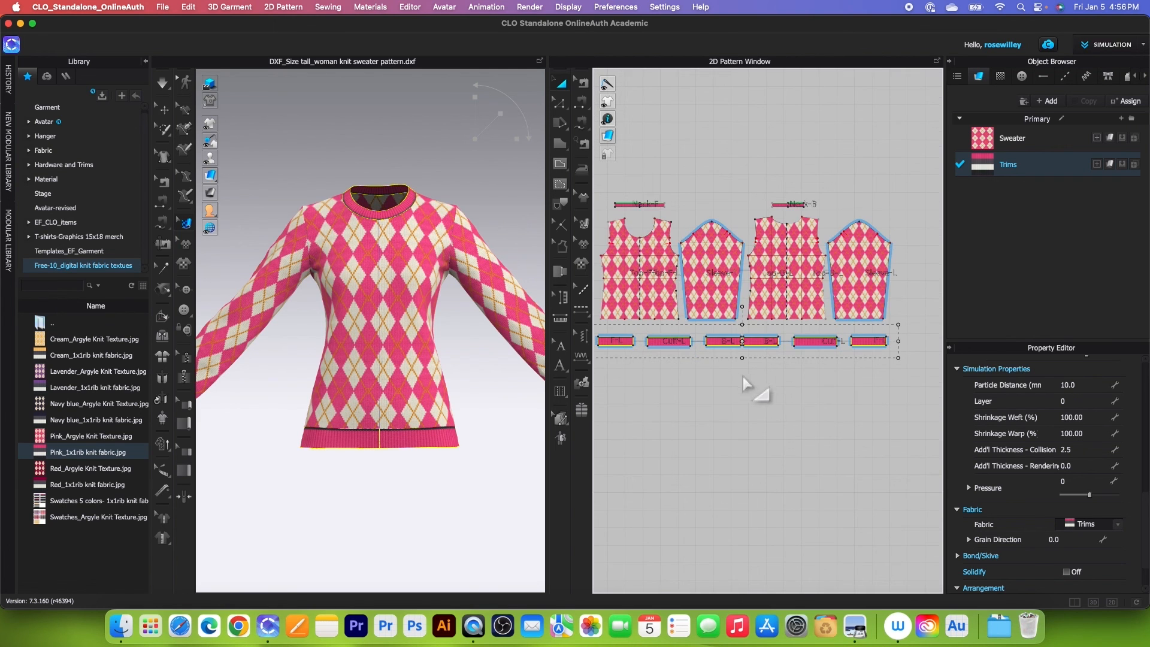
# Step: Strengthen all pattern pieces and simulate the sweater
pyautogui.scroll(-3, 748, 383)
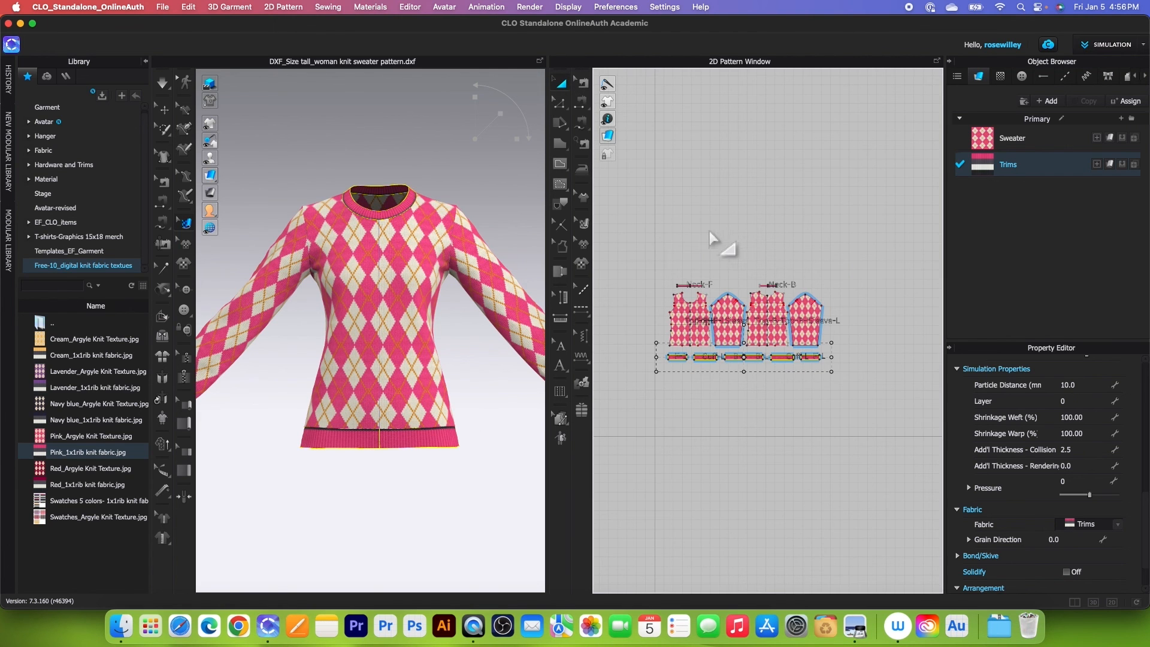
pyautogui.moveTo(636, 250); pyautogui.dragTo(877, 403)
pyautogui.rightClick(807, 478)
pyautogui.moveTo(875, 395)
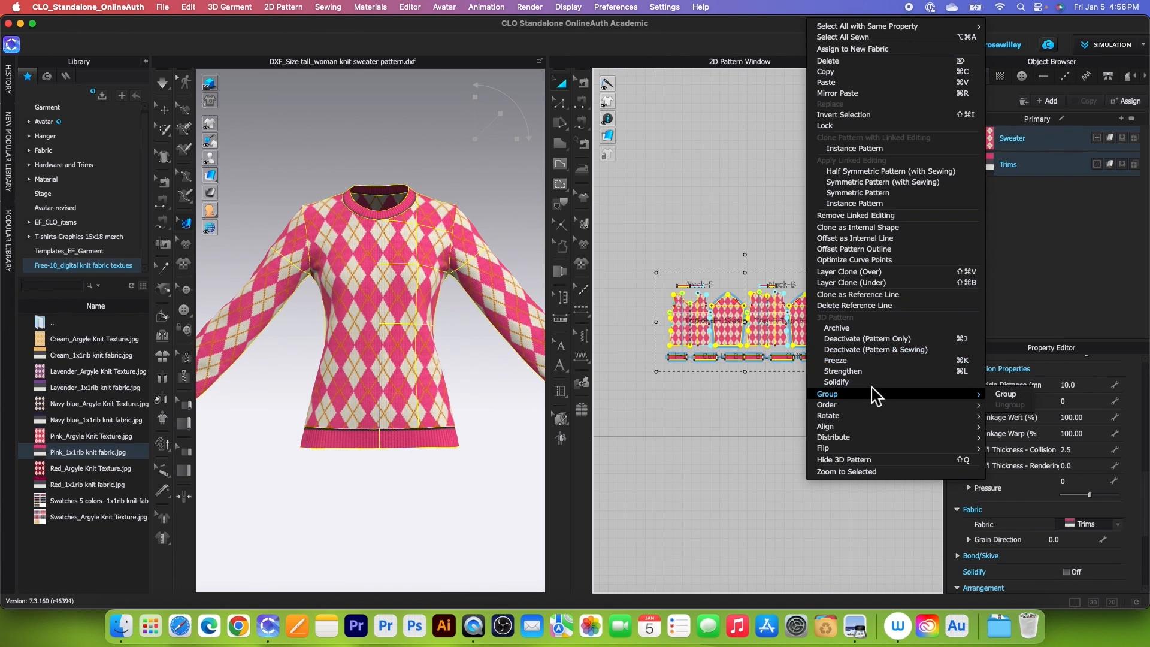
pyautogui.click(1006, 394)
pyautogui.click(169, 85)
pyautogui.scroll(-3, 467, 402)
pyautogui.moveTo(466, 401); pyautogui.dragTo(418, 402, button='right')
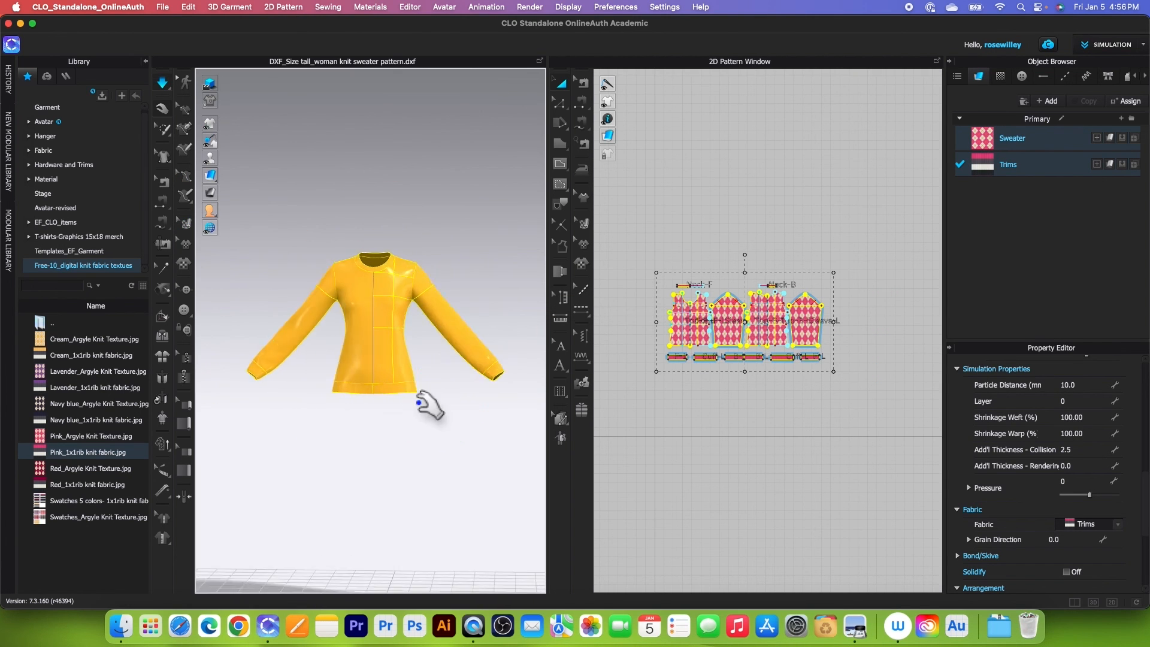
# Step: Stop the simulation and unstrengthen all pattern pieces
pyautogui.click(163, 85)
pyautogui.rightClick(808, 338)
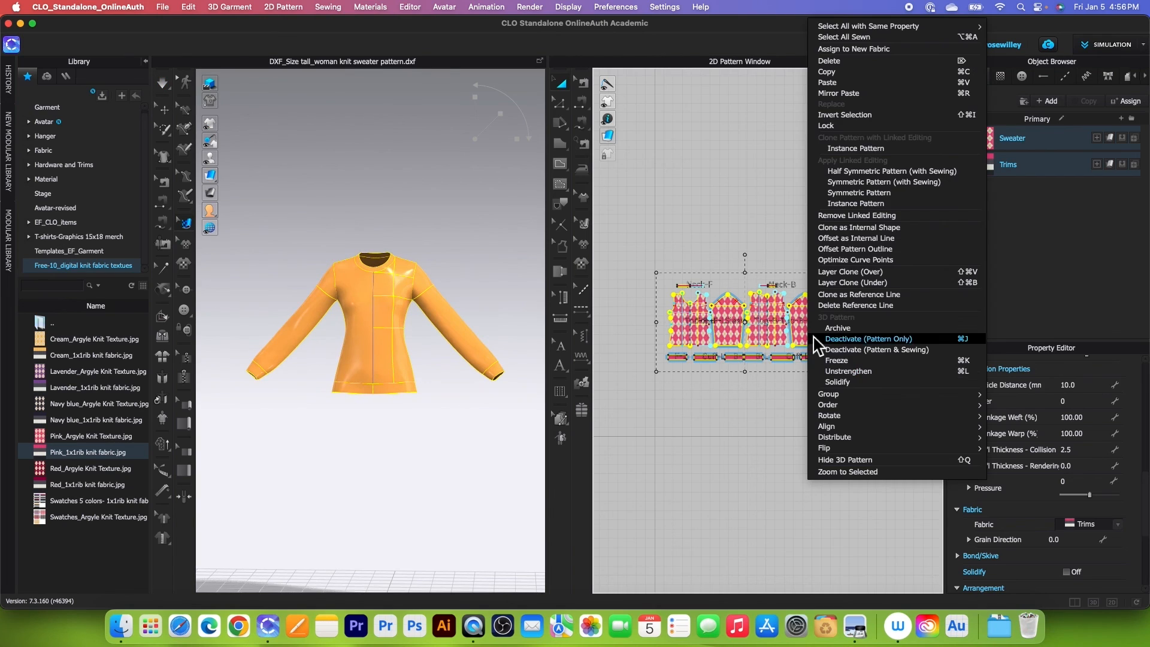
pyautogui.click(873, 373)
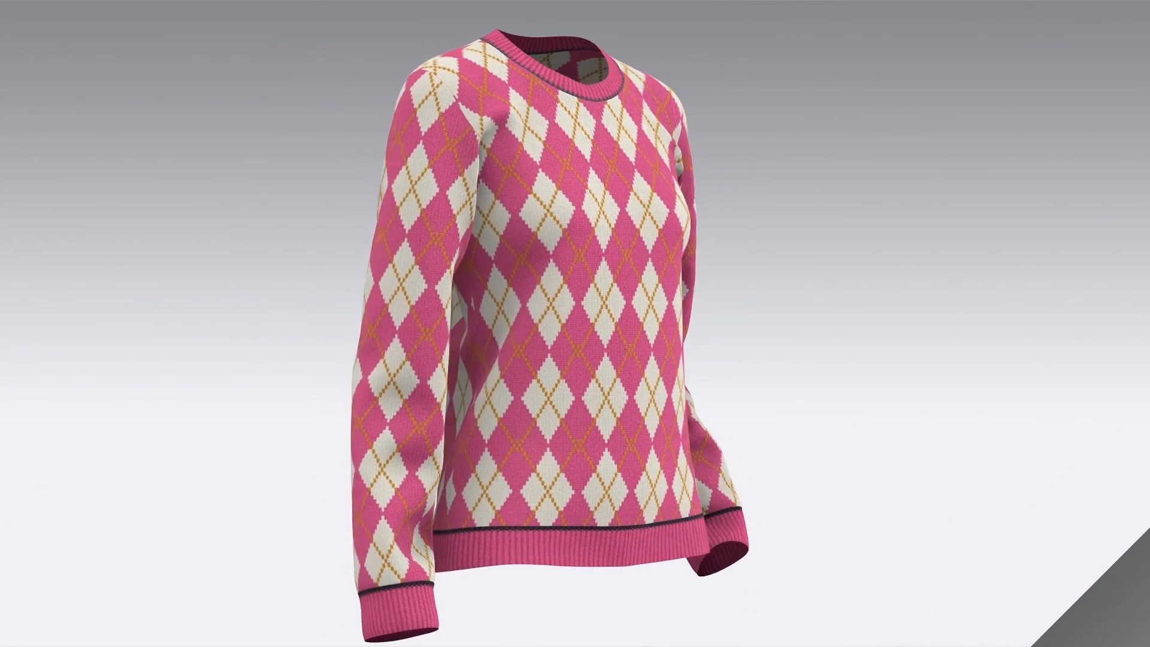